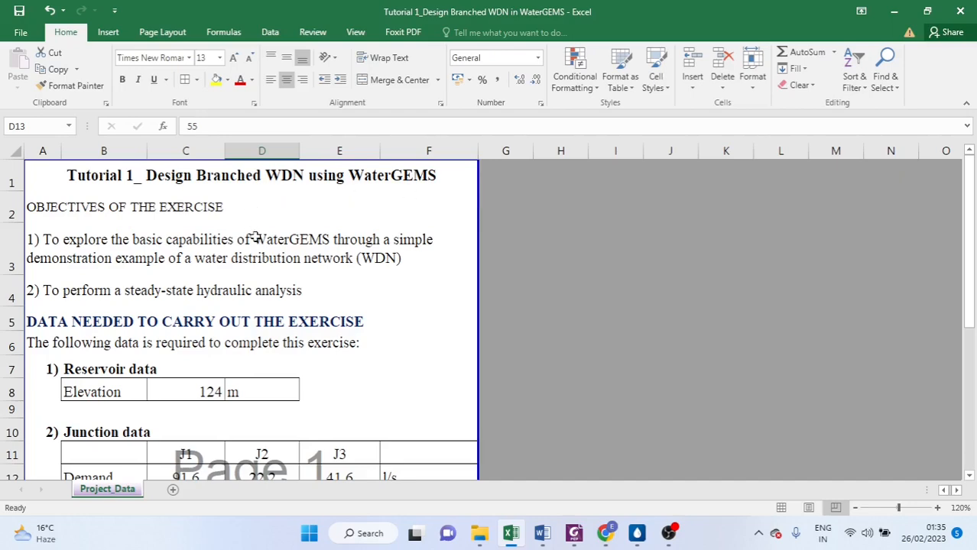
Review the project data sheet with the reservoir, junction and pipe data and the network layout figure
{"action": "scroll", "coordinate": [256, 238], "scroll_direction": "down", "scroll_amount": 2}
{"action": "scroll", "coordinate": [257, 243], "scroll_direction": "down", "scroll_amount": 2}
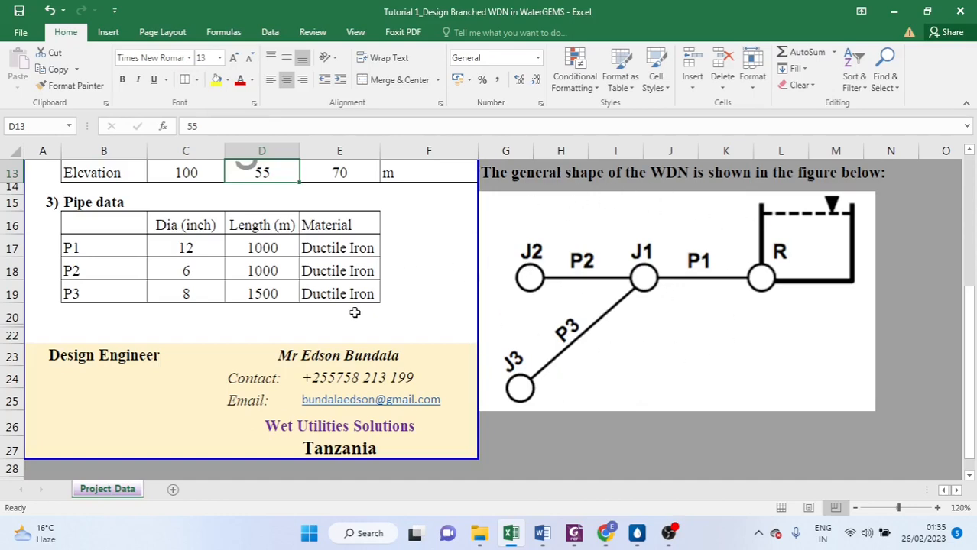
{"action": "scroll", "coordinate": [361, 307], "scroll_direction": "up", "scroll_amount": 4}
{"action": "scroll", "coordinate": [352, 307], "scroll_direction": "down", "scroll_amount": 1}
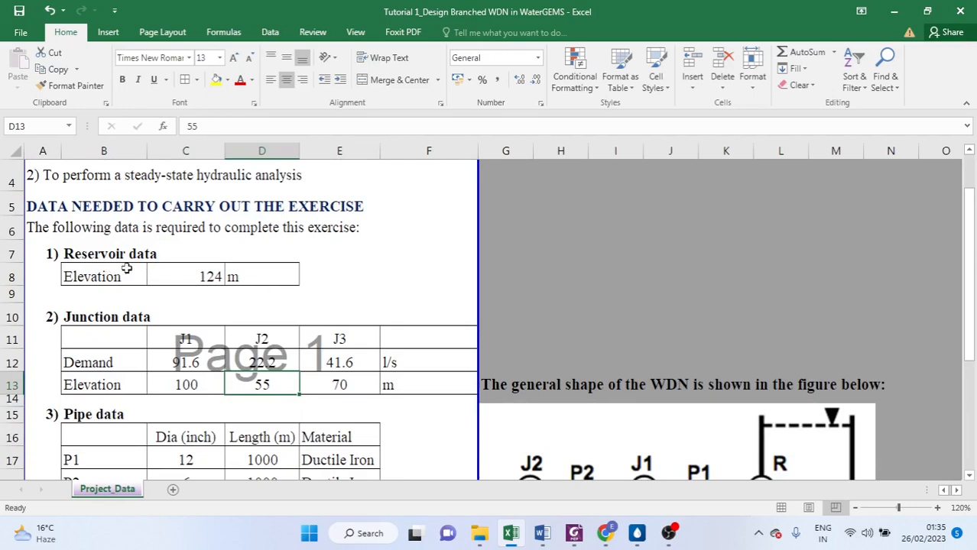
{"action": "scroll", "coordinate": [145, 268], "scroll_direction": "down", "scroll_amount": 1}
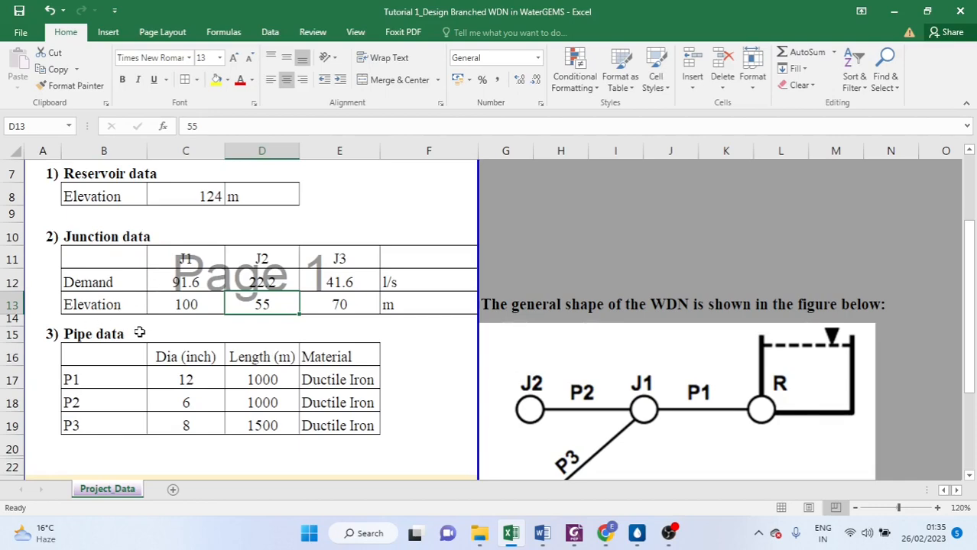
{"action": "scroll", "coordinate": [148, 329], "scroll_direction": "up", "scroll_amount": 1}
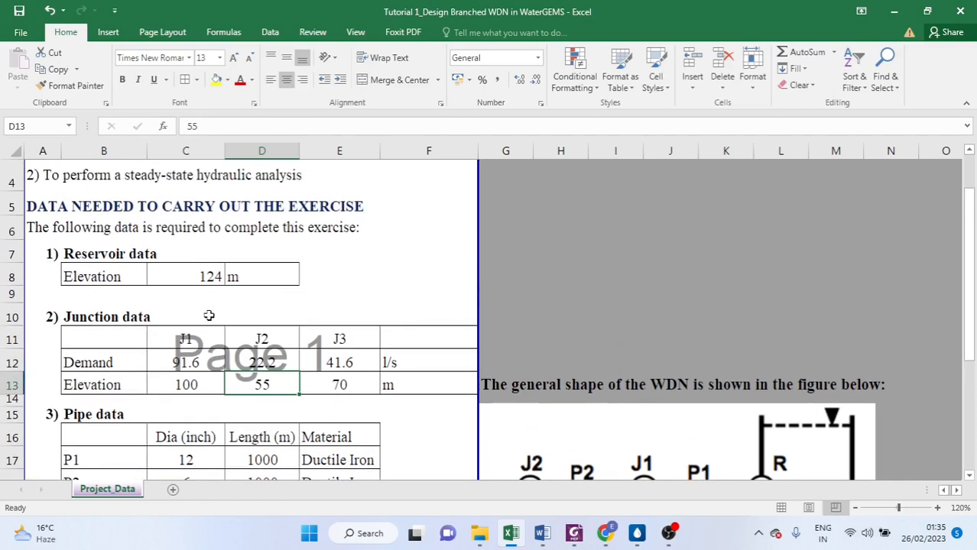
{"action": "scroll", "coordinate": [266, 311], "scroll_direction": "up", "scroll_amount": 1}
{"action": "scroll", "coordinate": [268, 311], "scroll_direction": "up", "scroll_amount": 1}
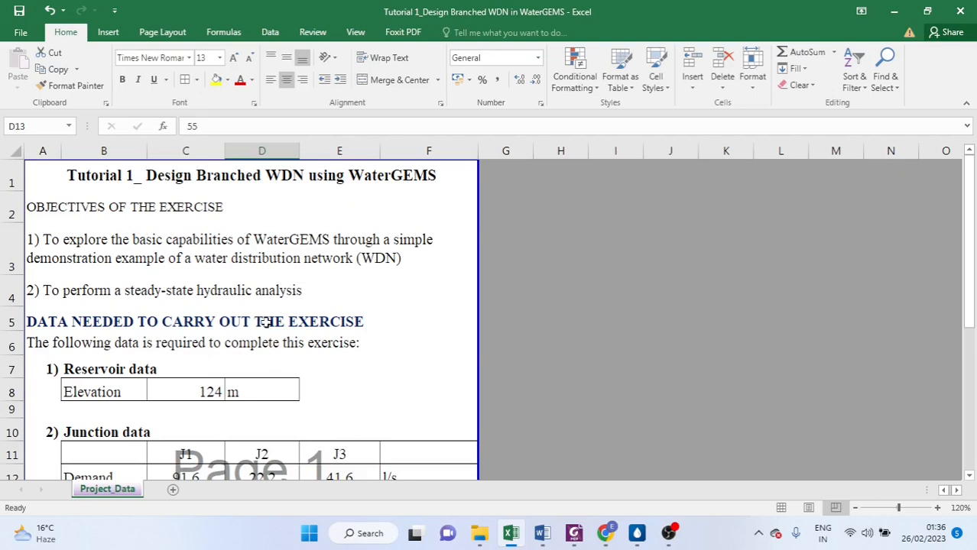
{"action": "scroll", "coordinate": [264, 322], "scroll_direction": "down", "scroll_amount": 1}
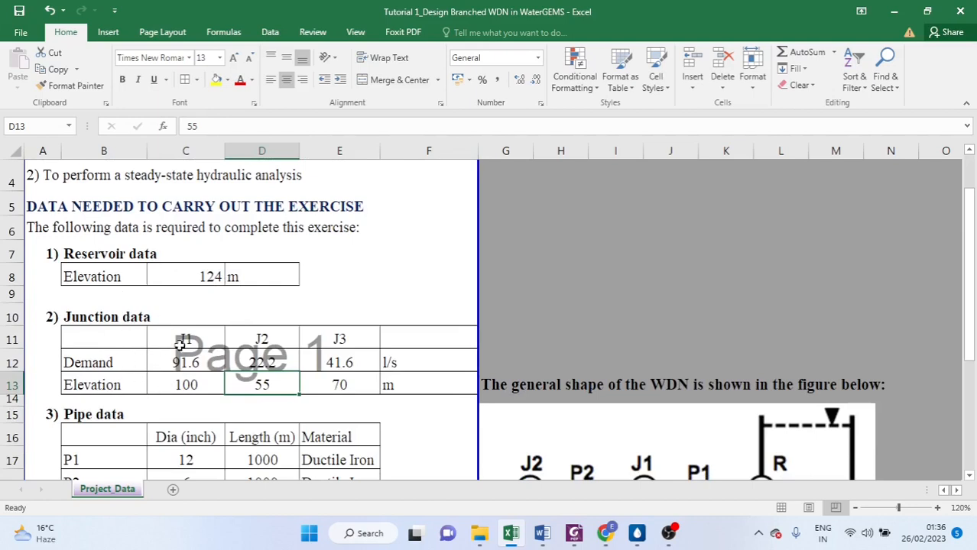
{"action": "scroll", "coordinate": [180, 345], "scroll_direction": "down", "scroll_amount": 1}
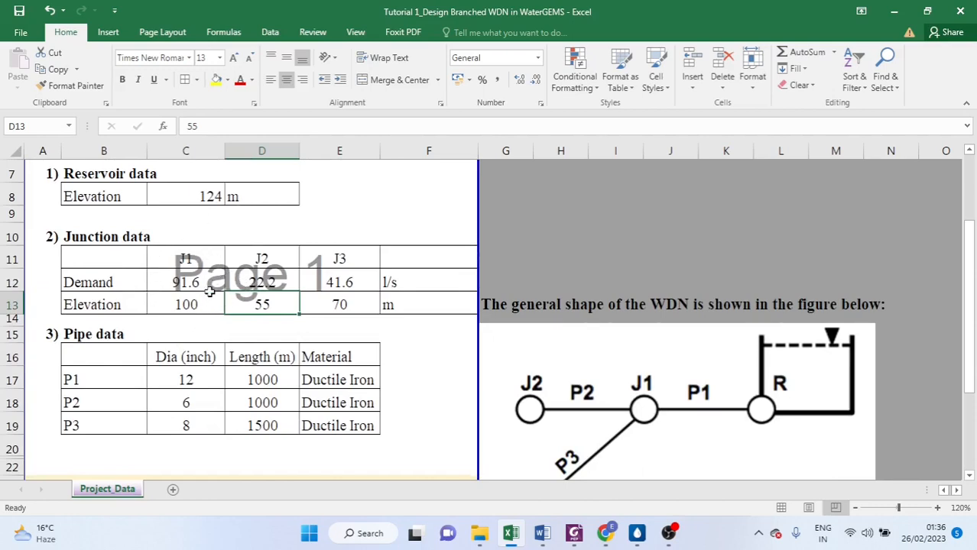
{"action": "scroll", "coordinate": [210, 291], "scroll_direction": "up", "scroll_amount": 1}
{"action": "scroll", "coordinate": [211, 289], "scroll_direction": "up", "scroll_amount": 1}
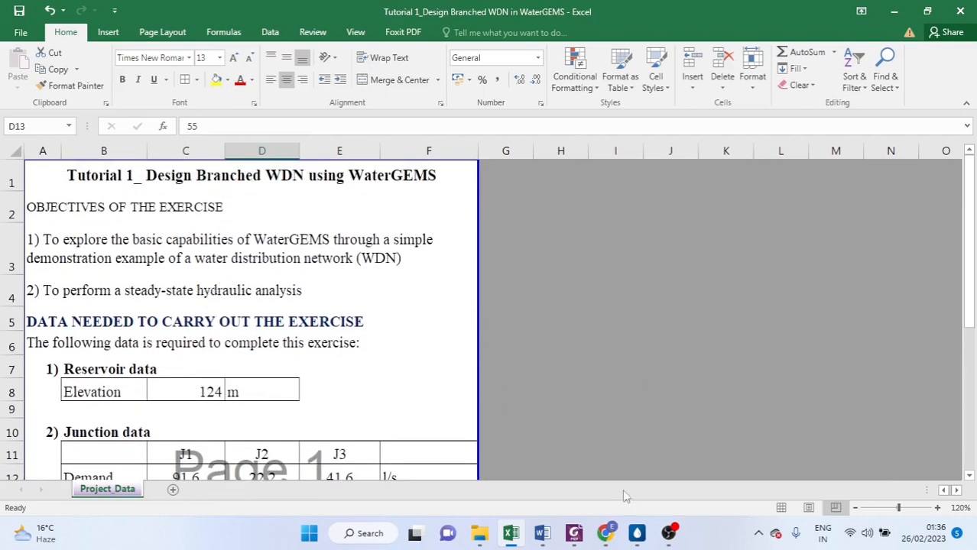
Switch to WaterGEMS and browse through its main ribbon tabs
{"action": "left_click", "coordinate": [637, 533]}
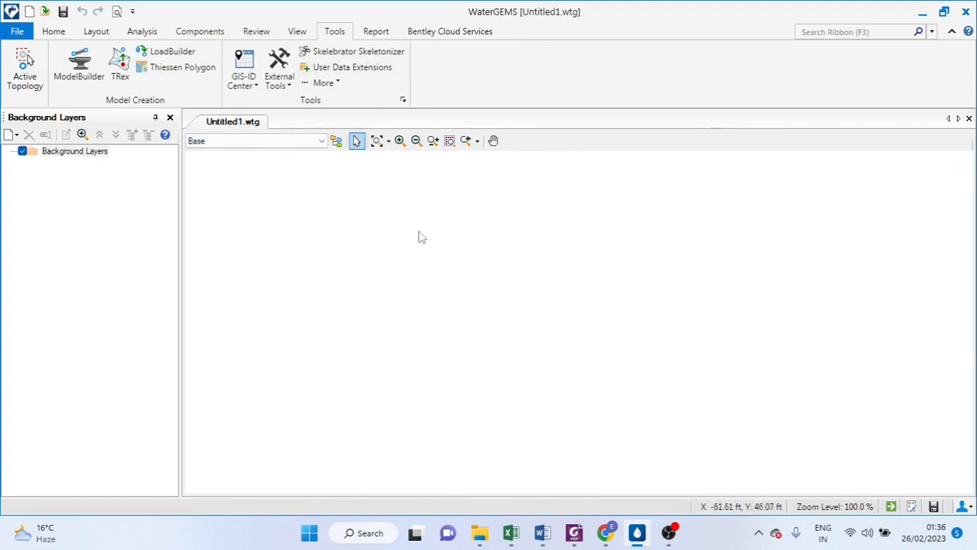
{"action": "left_click", "coordinate": [54, 32]}
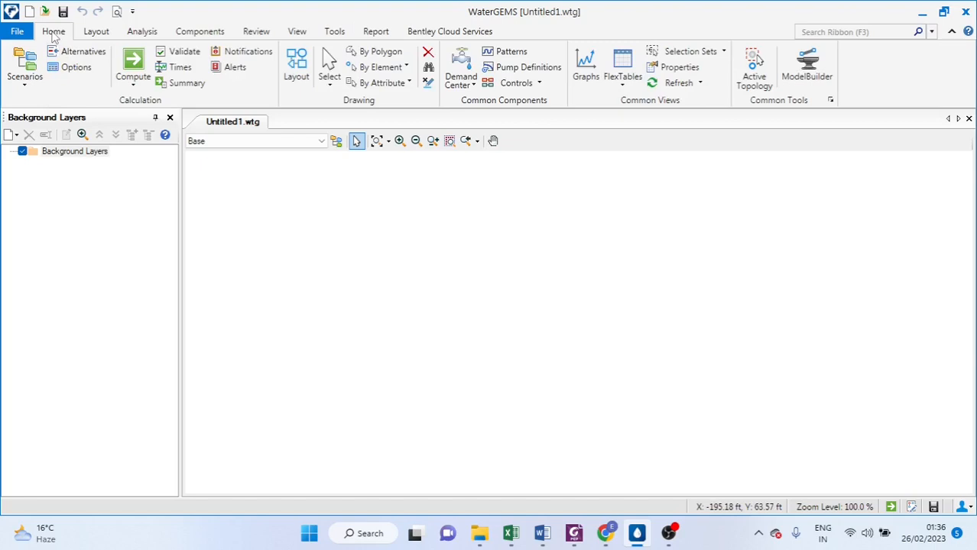
{"action": "left_click", "coordinate": [97, 33]}
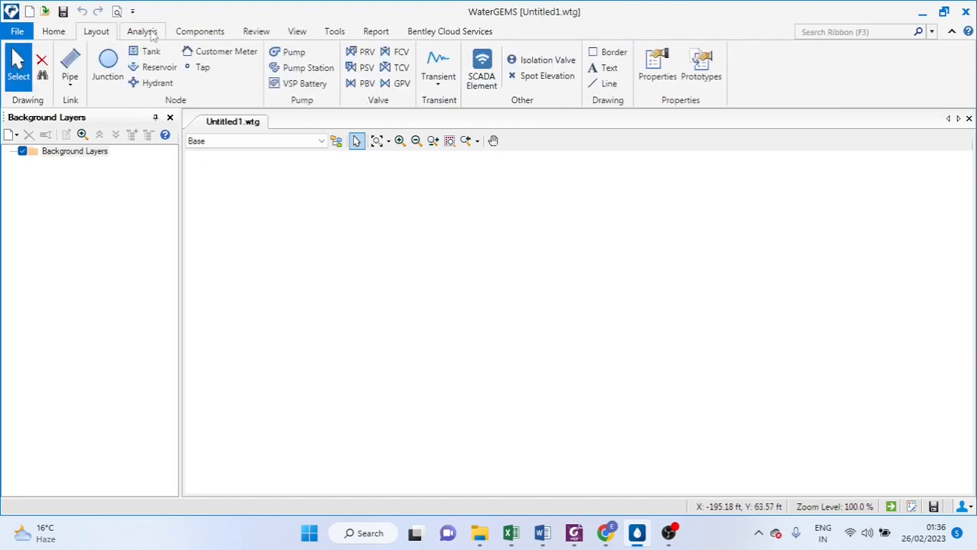
{"action": "left_click", "coordinate": [151, 34]}
{"action": "left_click", "coordinate": [203, 33]}
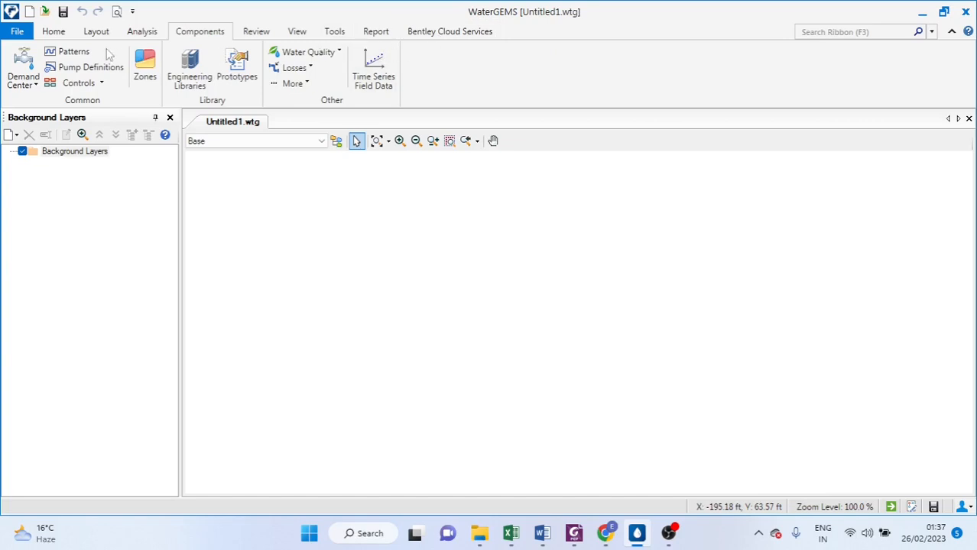
{"action": "left_click", "coordinate": [53, 35]}
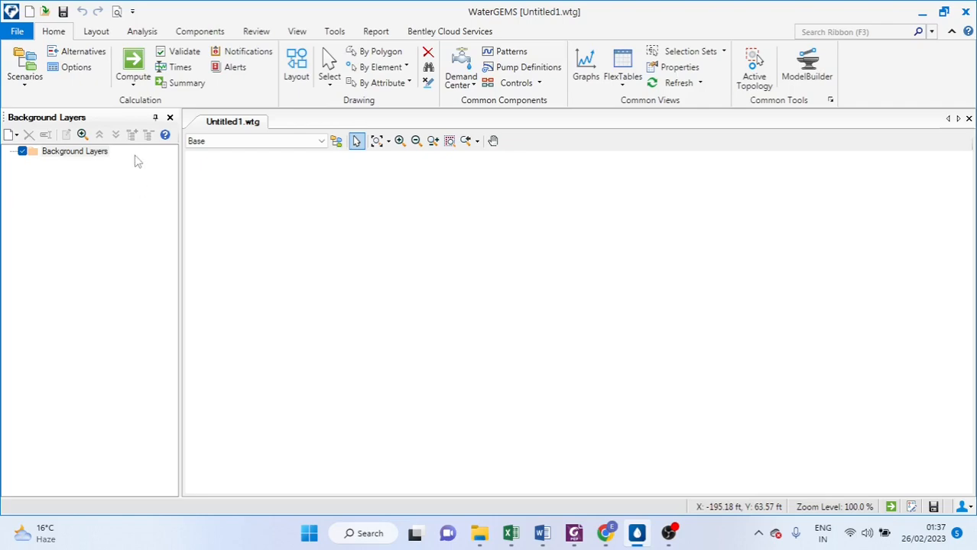
Open the model's file information and set its title to Tutorial_1 Branched WDN
{"action": "left_click", "coordinate": [18, 32]}
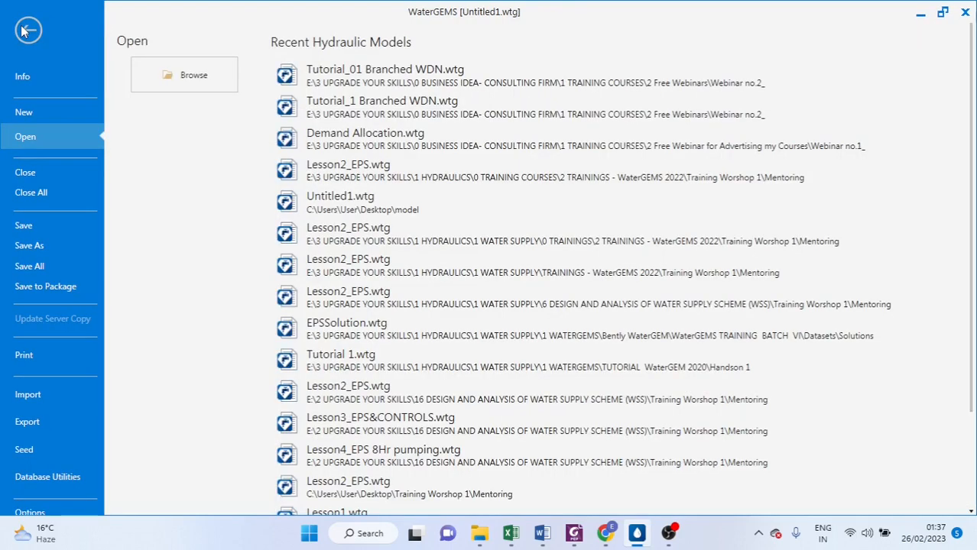
{"action": "left_click", "coordinate": [30, 81]}
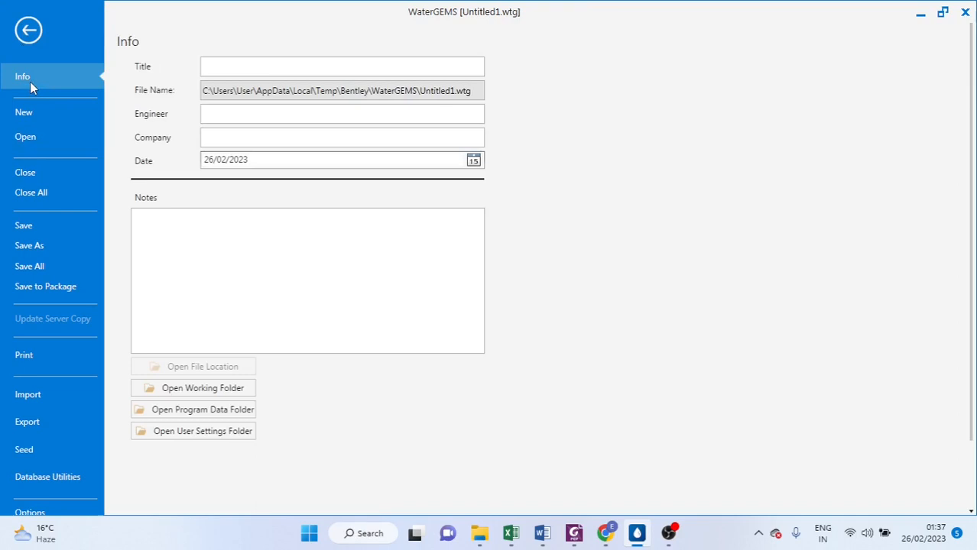
{"action": "left_click", "coordinate": [252, 70]}
{"action": "type", "text": "T"}
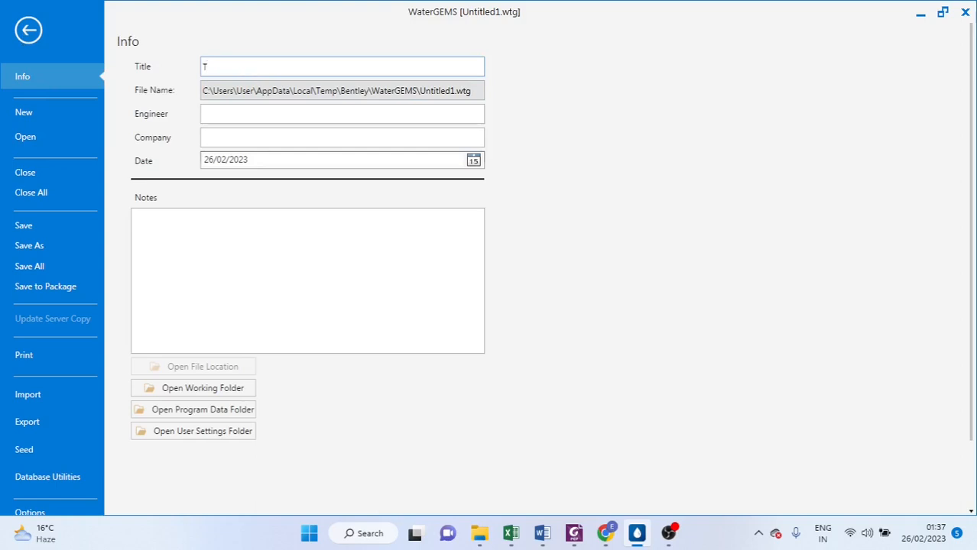
{"action": "type", "text": "utorial"}
{"action": "type", "text": "_1"}
{"action": "type", "text": "W"}
{"action": "key", "text": "BackSpace"}
{"action": "key", "text": "BackSpace"}
{"action": "type", "text": "RA"}
{"action": "key", "text": "BackSpace"}
{"action": "key", "text": "BackSpace"}
{"action": "key", "text": "BackSpace"}
{"action": "type", "text": "Branched W"}
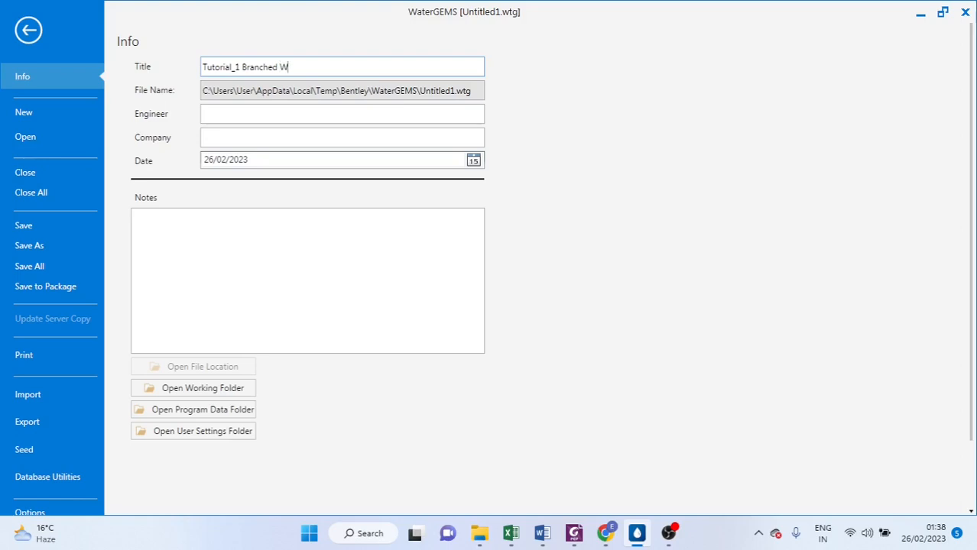
{"action": "type", "text": "DN"}
Enter the engineer's full name in the model information
{"action": "left_click", "coordinate": [227, 116]}
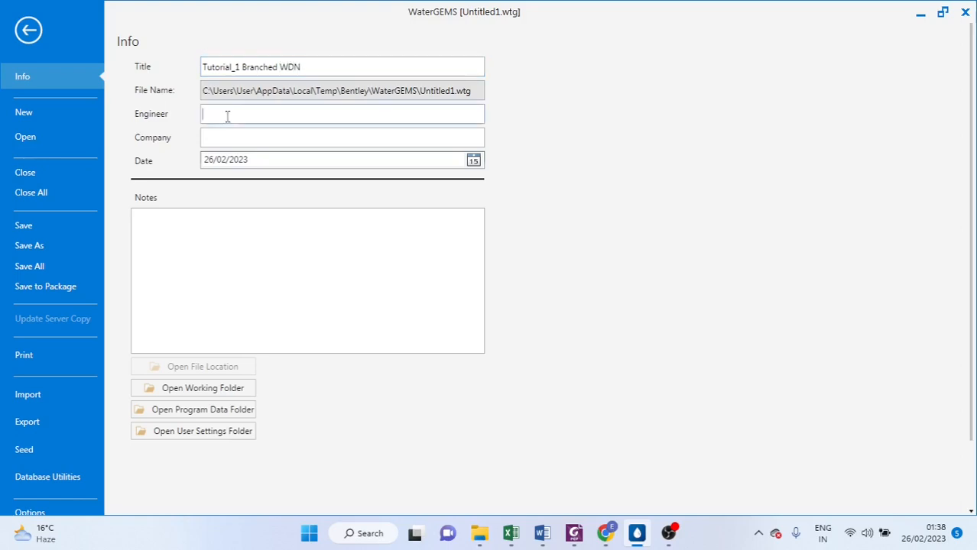
{"action": "type", "text": "Edson Bundala"}
Set the model's company to Wet Utilities Solutions
{"action": "left_click", "coordinate": [223, 142]}
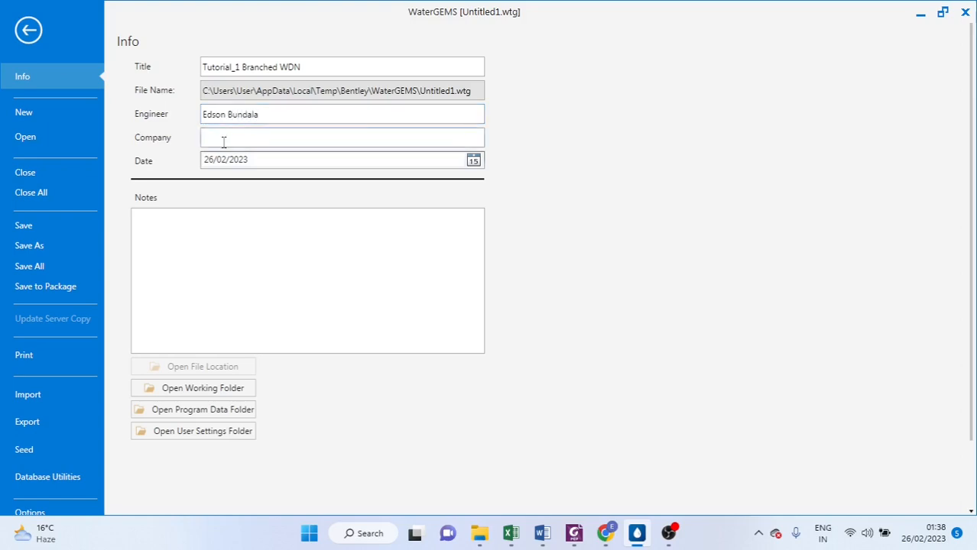
{"action": "type", "text": "Wet Utilities Solutions"}
Save the model as Tutorial 1_Branched WDN in the Webinar no.2_ folder
{"action": "left_click", "coordinate": [42, 246]}
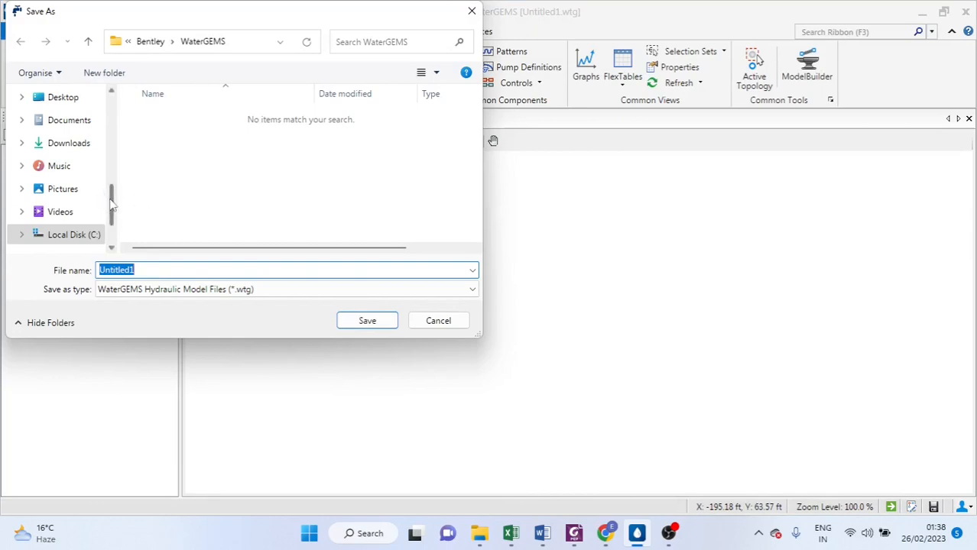
{"action": "scroll", "coordinate": [111, 203], "scroll_direction": "up", "scroll_amount": 4}
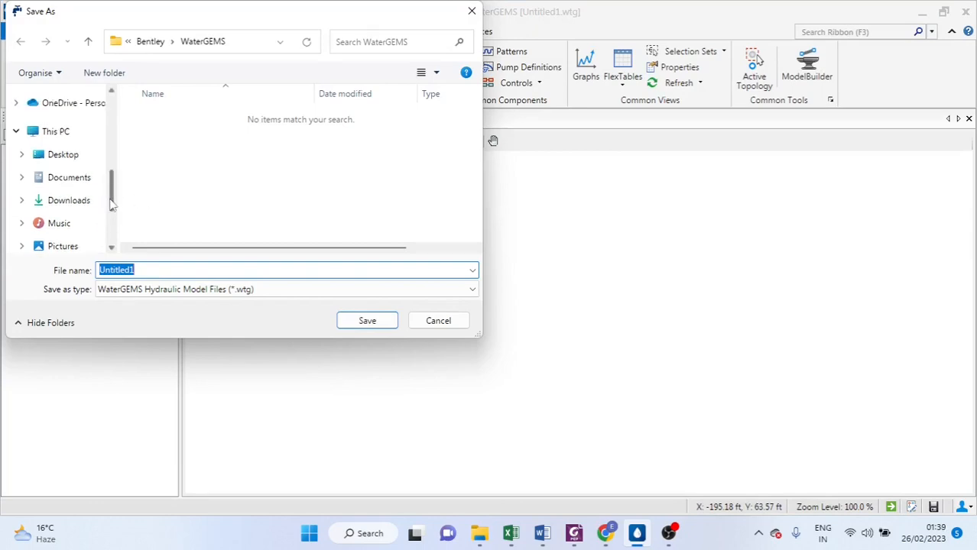
{"action": "scroll", "coordinate": [111, 203], "scroll_direction": "up", "scroll_amount": 1}
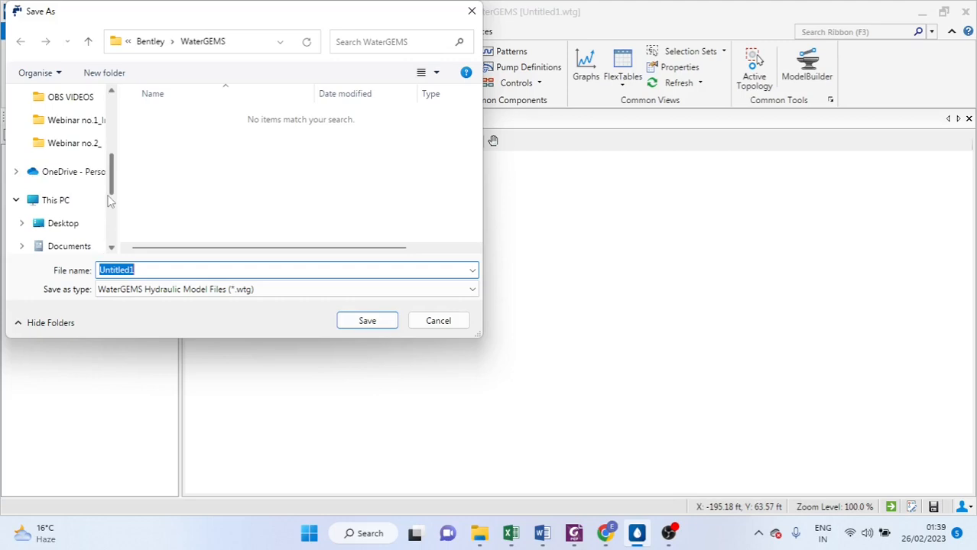
{"action": "left_click", "coordinate": [75, 145]}
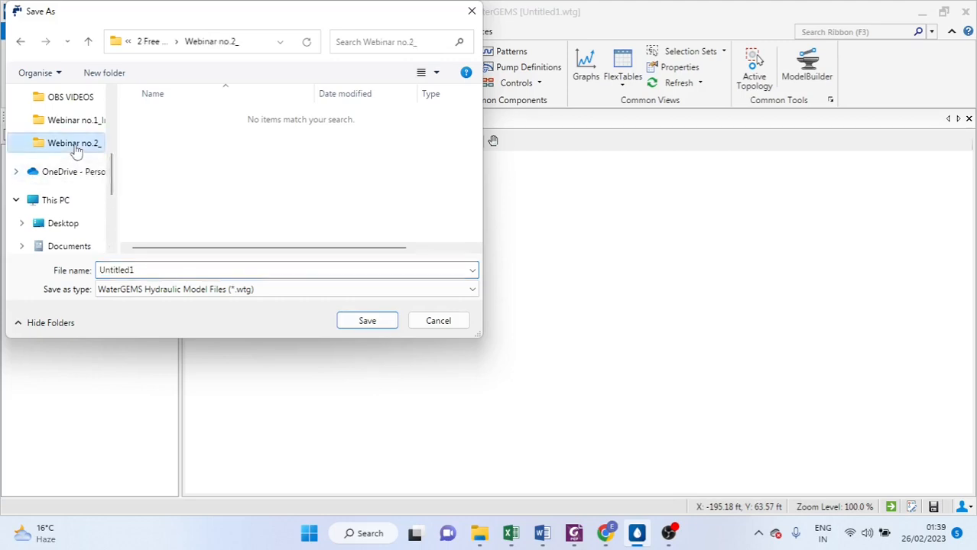
{"action": "double_click", "coordinate": [143, 270]}
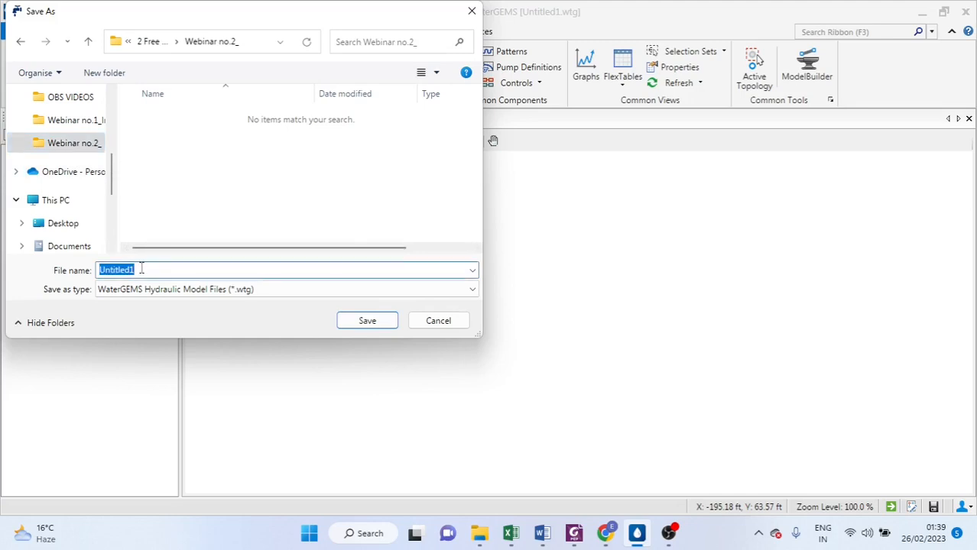
{"action": "type", "text": "T"}
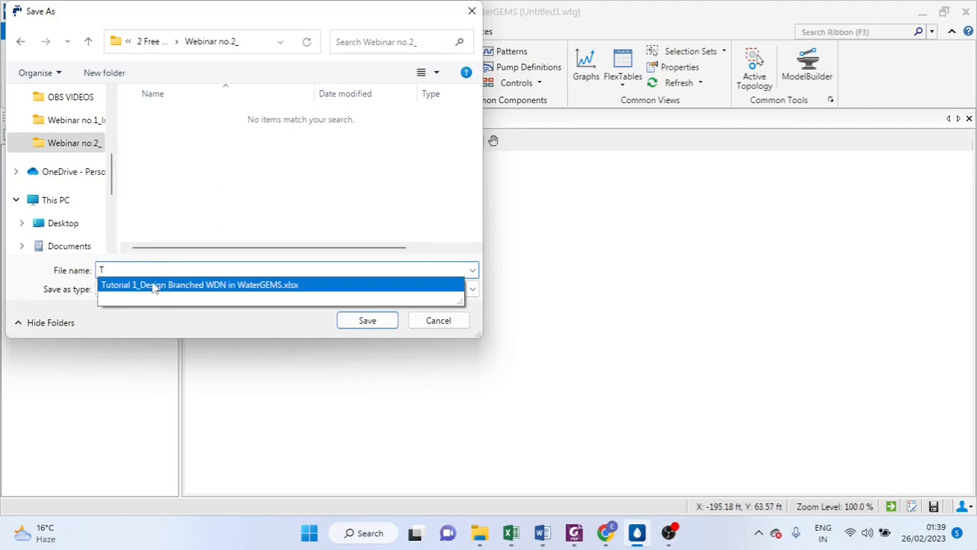
{"action": "left_click", "coordinate": [153, 286]}
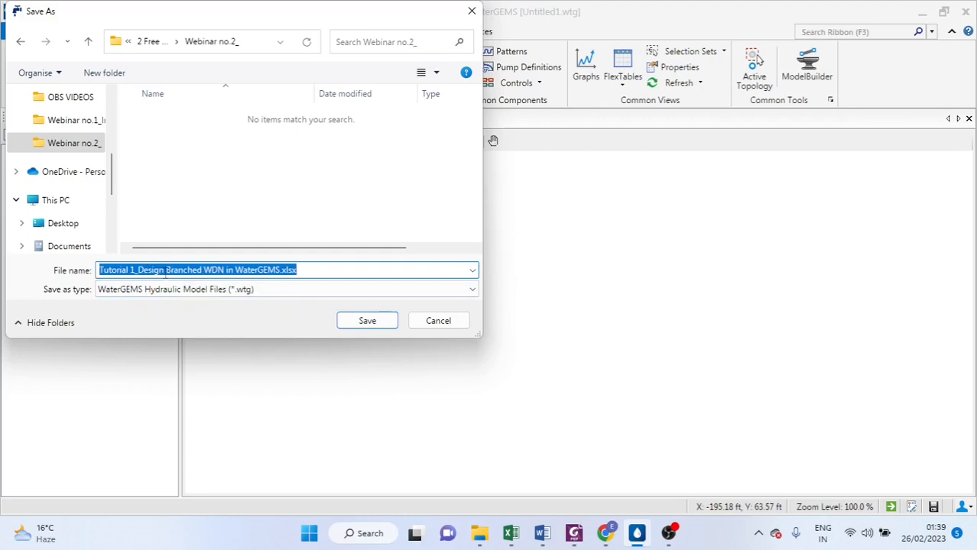
{"action": "left_click_drag", "start_coordinate": [139, 269], "coordinate": [166, 270]}
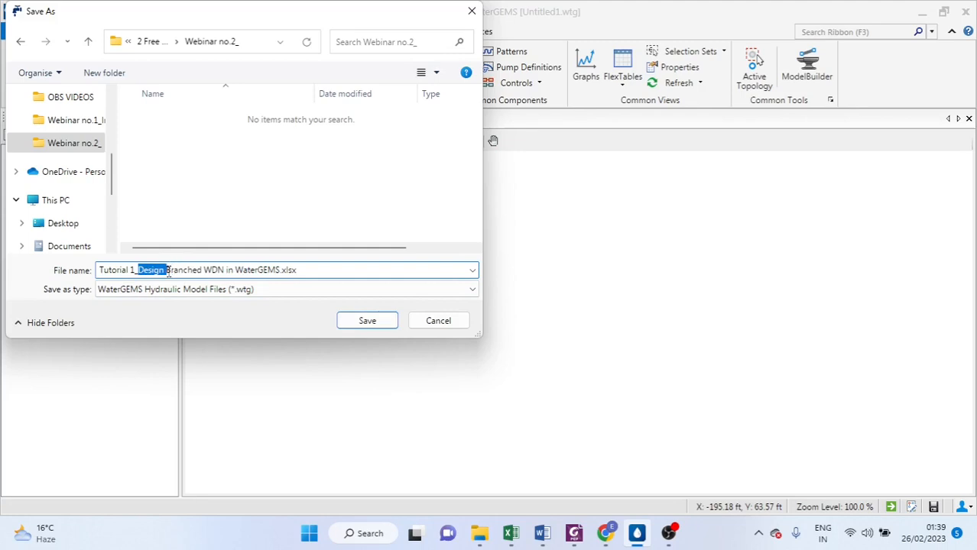
{"action": "key", "text": "BackSpace"}
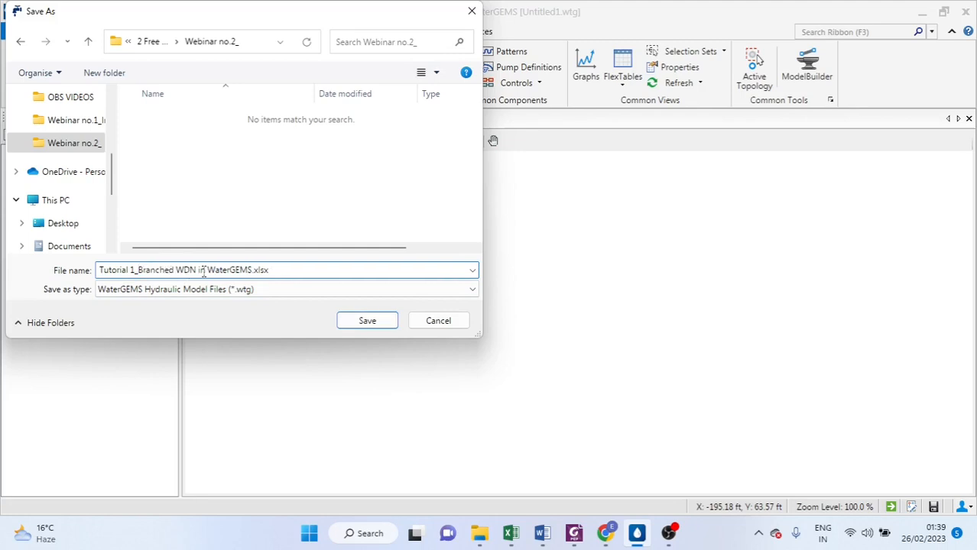
{"action": "left_click_drag", "start_coordinate": [196, 270], "coordinate": [294, 269]}
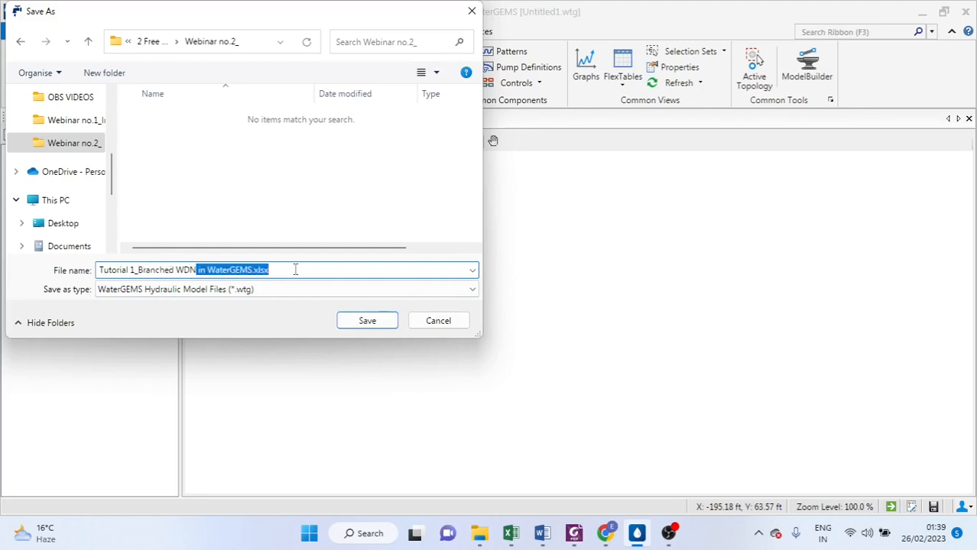
{"action": "key", "text": "BackSpace"}
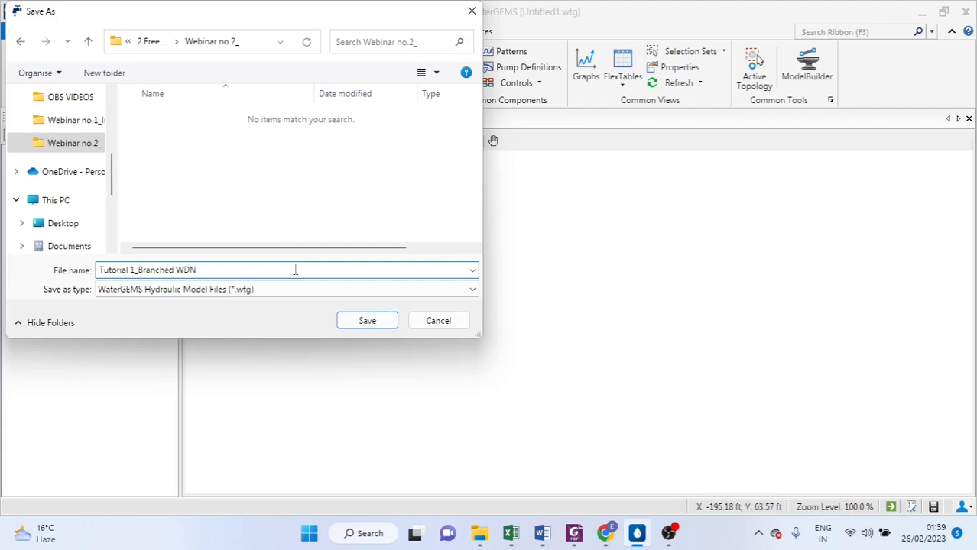
{"action": "left_click", "coordinate": [370, 320]}
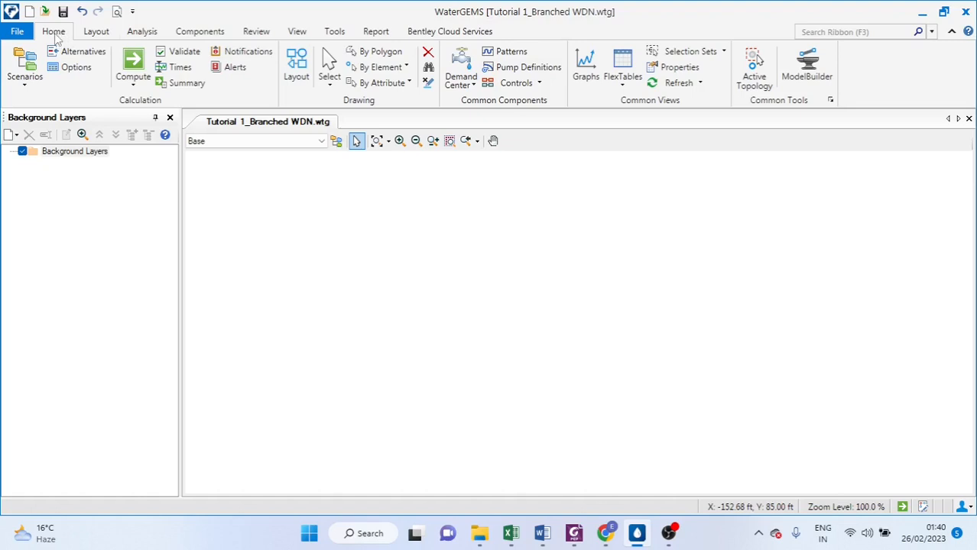
Open the program options and go to the units settings
{"action": "left_click", "coordinate": [336, 32]}
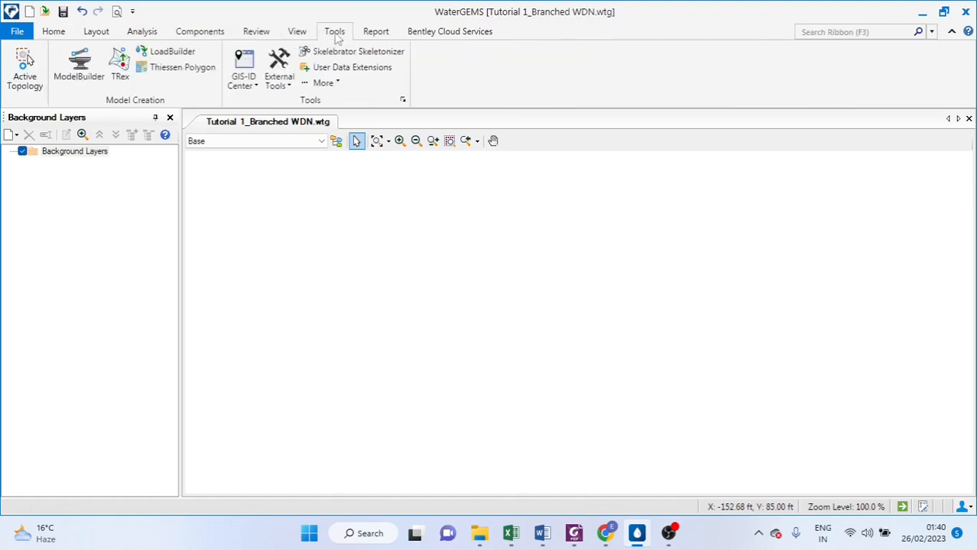
{"action": "left_click", "coordinate": [337, 84]}
{"action": "left_click", "coordinate": [339, 218]}
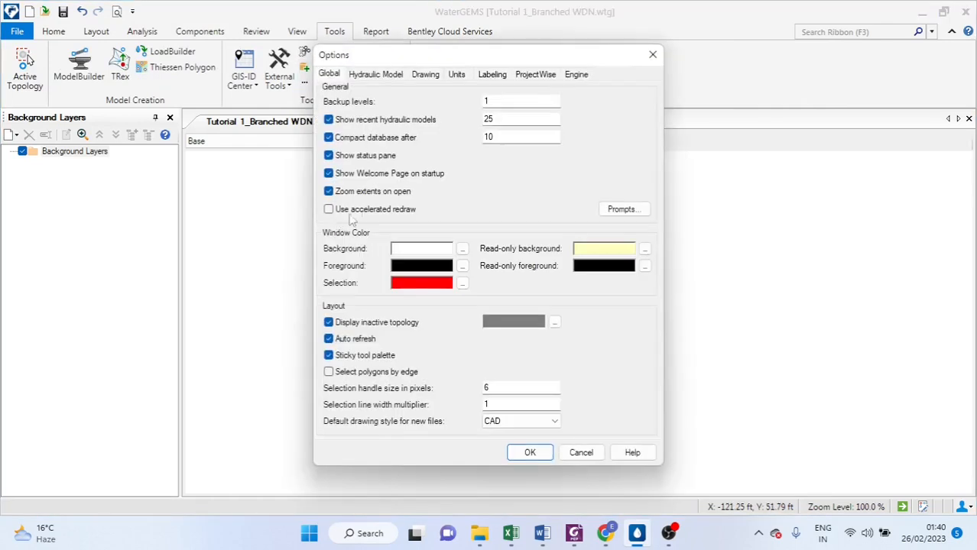
{"action": "left_click", "coordinate": [459, 76]}
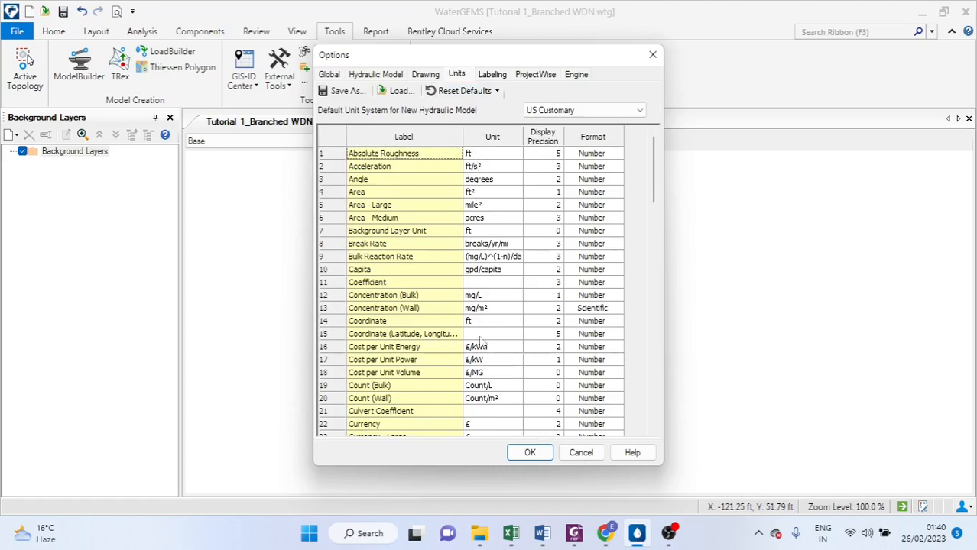
Set the default unit system for new models to SI and reset all unit defaults to SI
{"action": "left_click", "coordinate": [600, 115]}
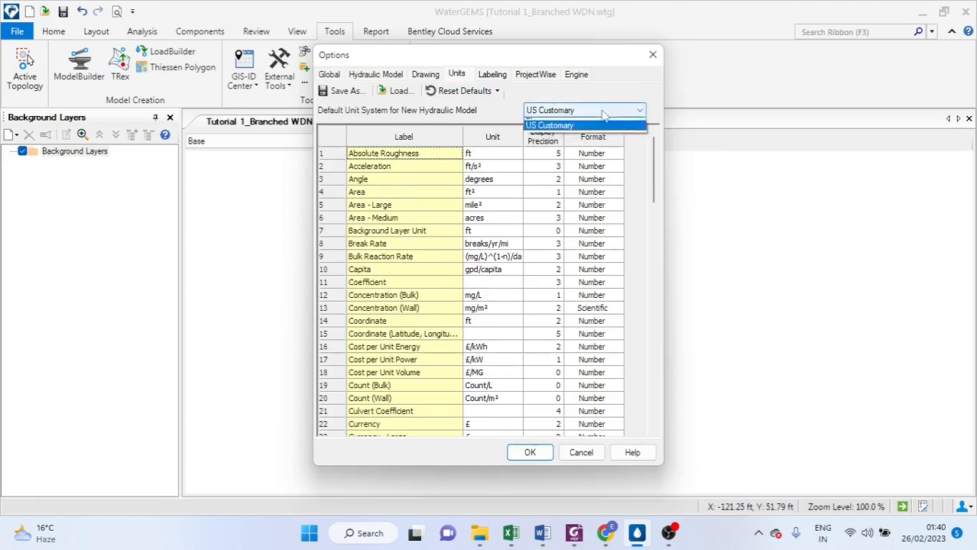
{"action": "left_click", "coordinate": [569, 130]}
{"action": "left_click", "coordinate": [497, 91]}
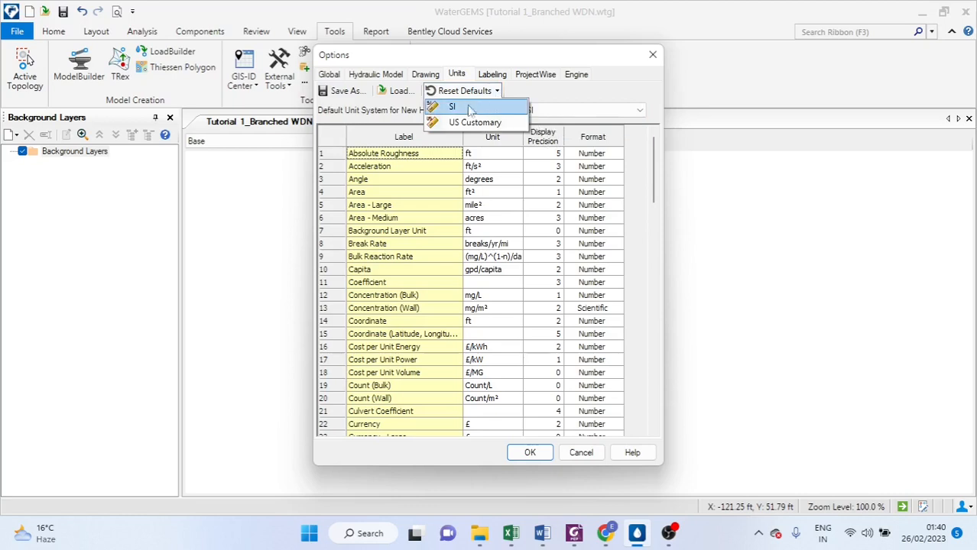
{"action": "left_click", "coordinate": [465, 108]}
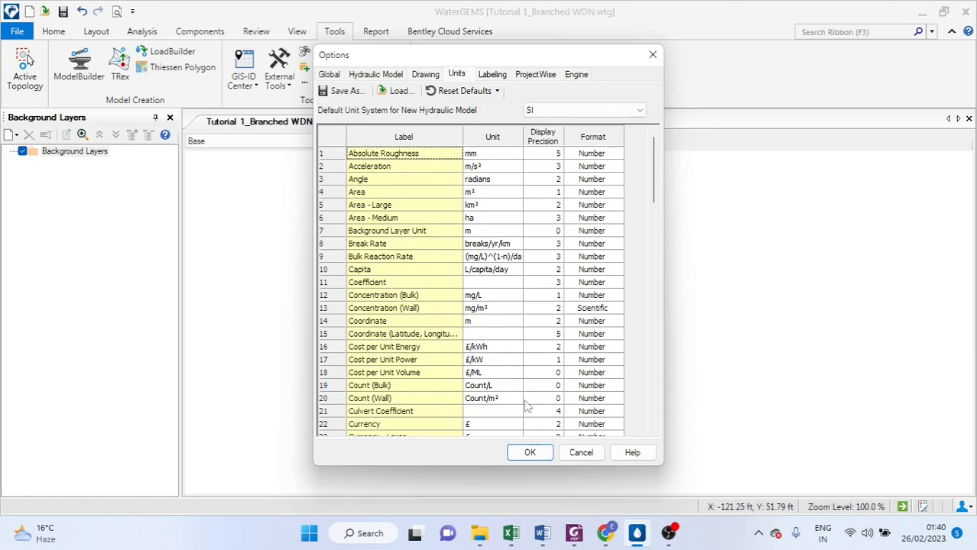
{"action": "left_click", "coordinate": [529, 453]}
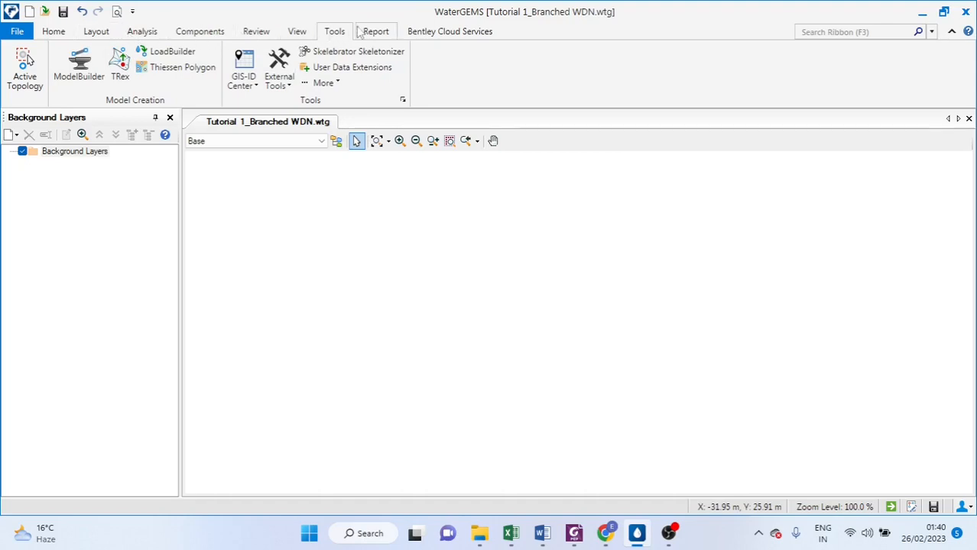
Reopen the program options and set the drawing mode to Schematic
{"action": "left_click", "coordinate": [327, 82]}
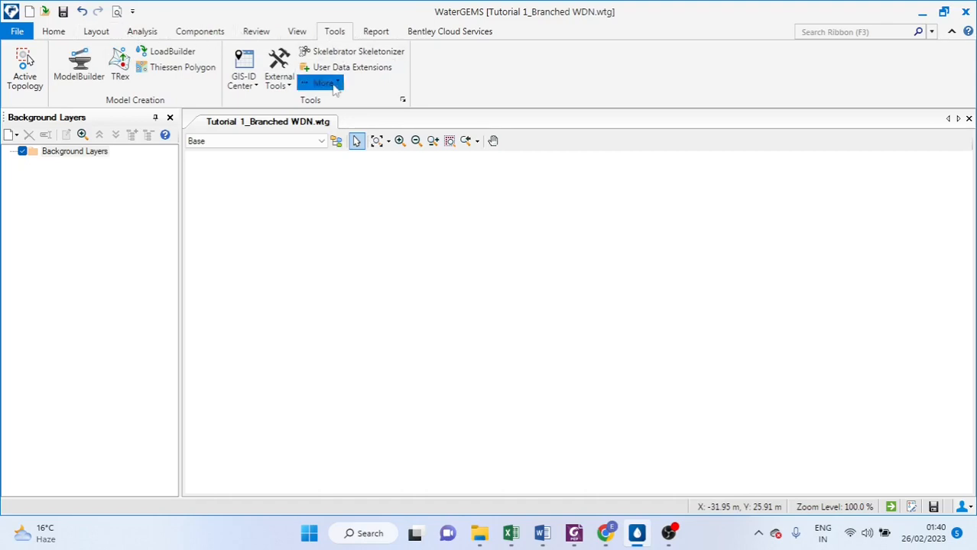
{"action": "left_click", "coordinate": [343, 219]}
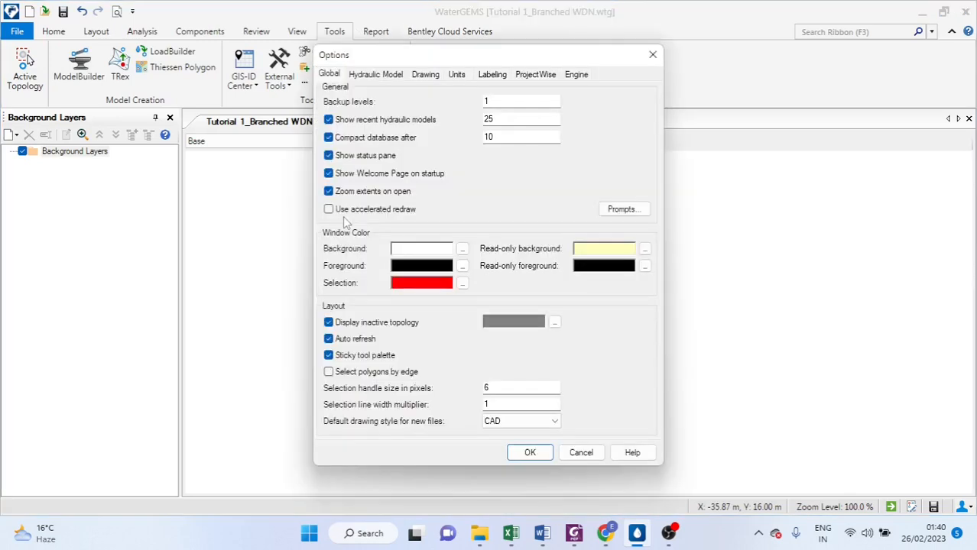
{"action": "left_click", "coordinate": [457, 75]}
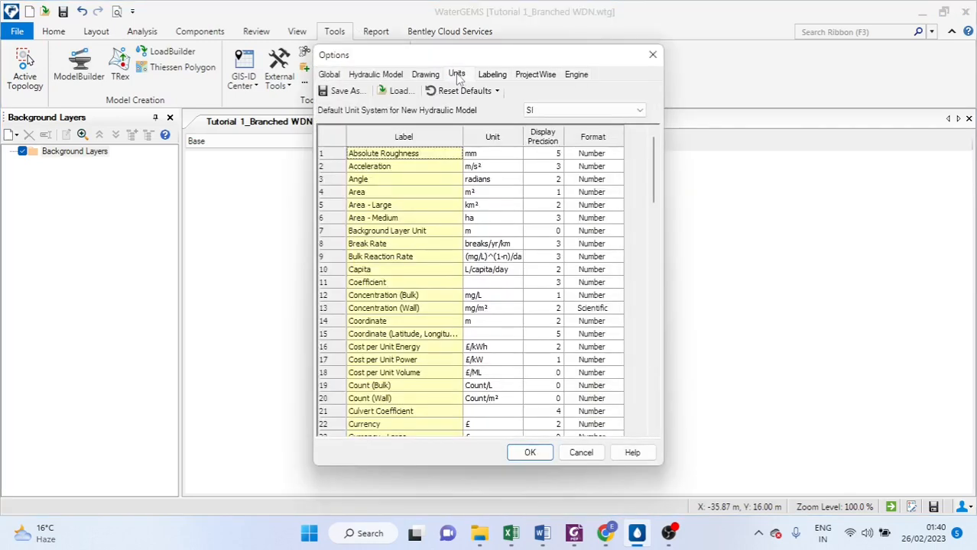
{"action": "left_click", "coordinate": [430, 77]}
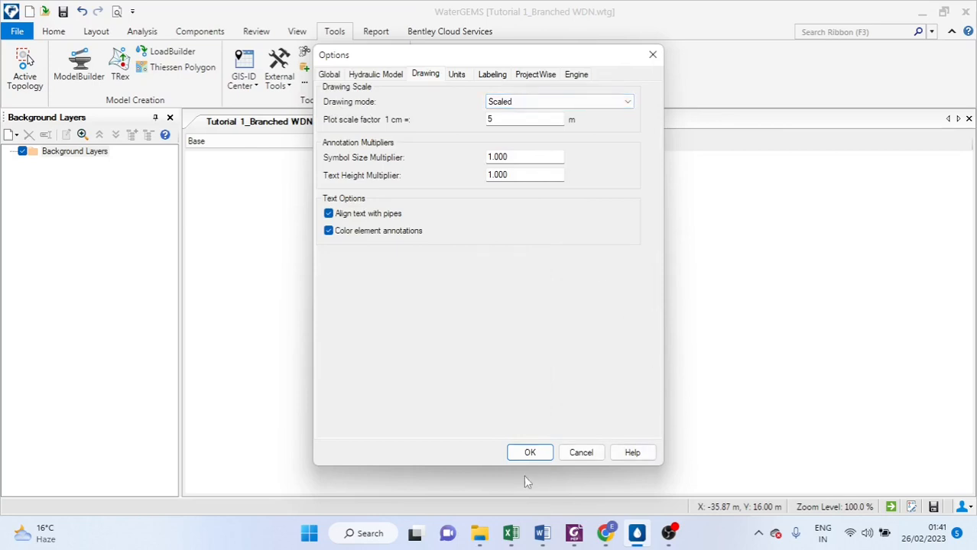
{"action": "left_click", "coordinate": [622, 107]}
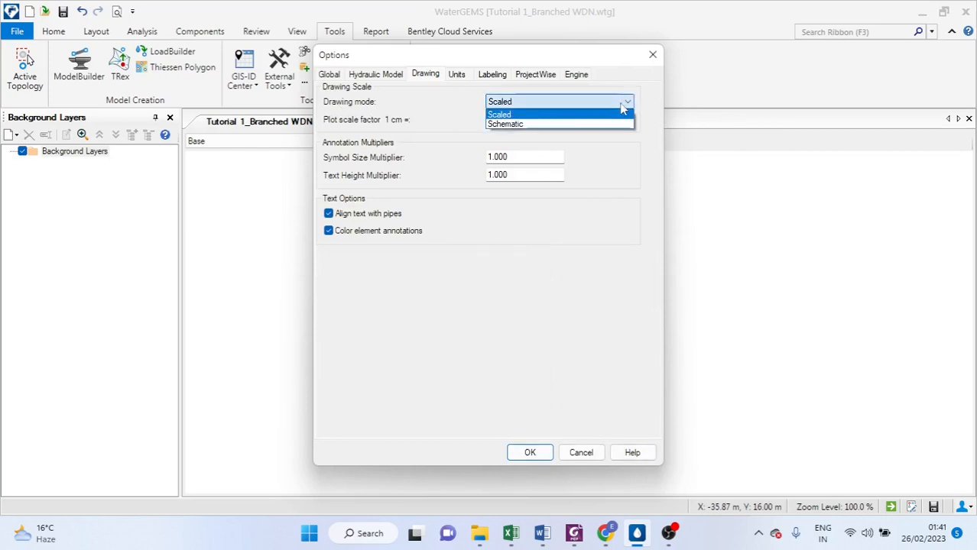
{"action": "left_click", "coordinate": [581, 127]}
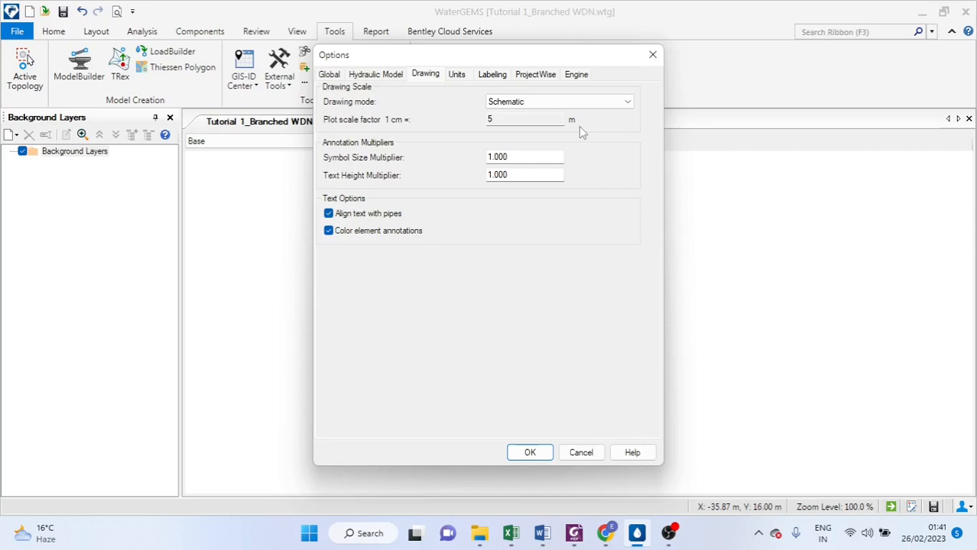
{"action": "left_click", "coordinate": [531, 453]}
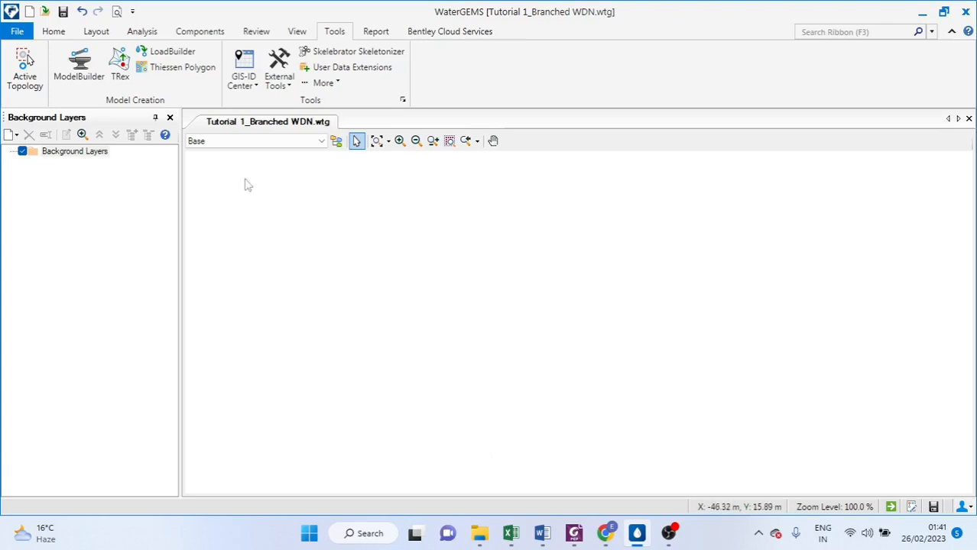
Place a reservoir in the drawing area's upper left part
{"action": "left_click", "coordinate": [98, 34]}
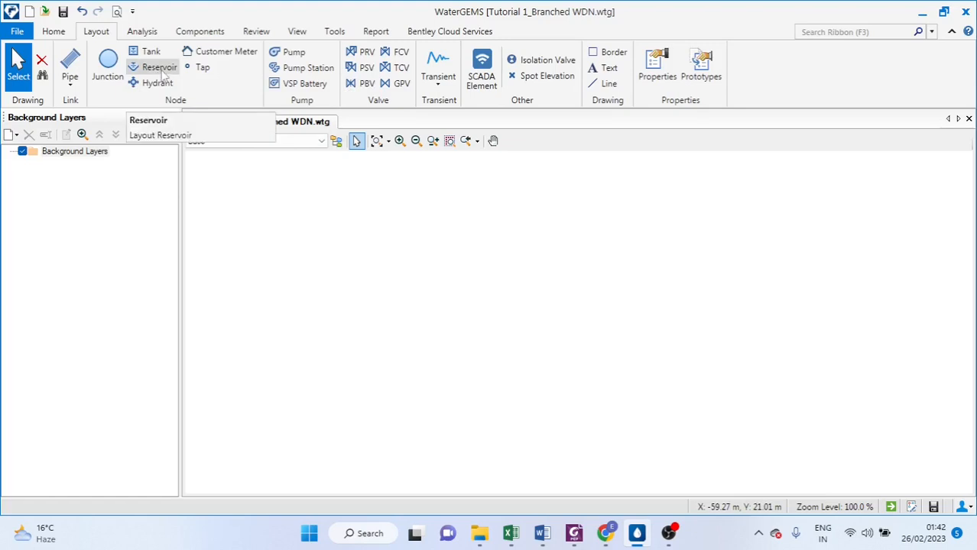
{"action": "left_click", "coordinate": [159, 69]}
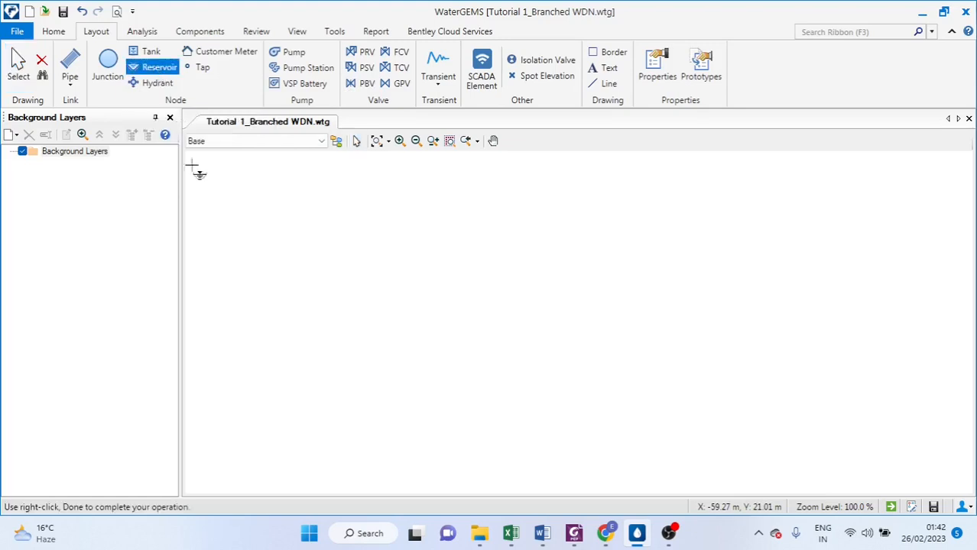
{"action": "left_click", "coordinate": [271, 263]}
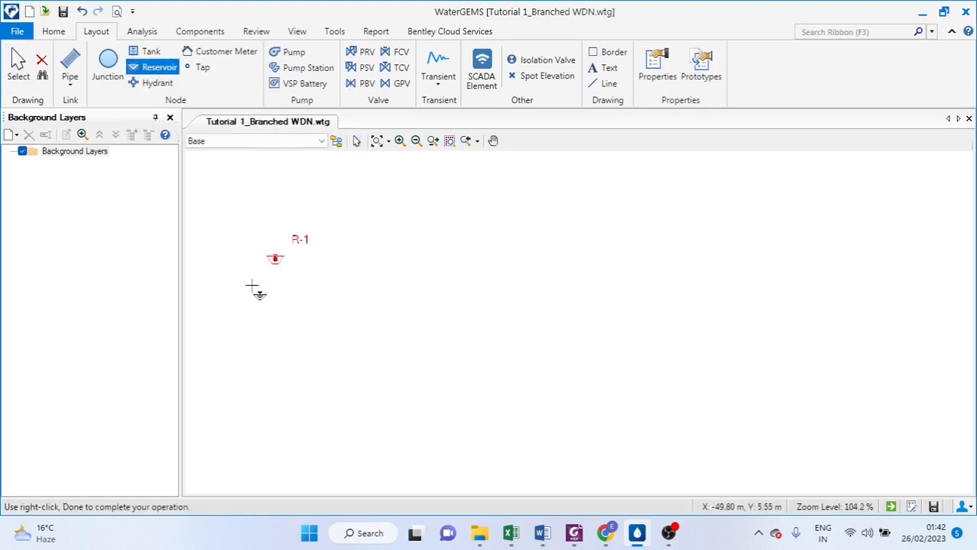
Place three junctions: one east of the reservoir, one further east, and one below between them
{"action": "left_click", "coordinate": [108, 67]}
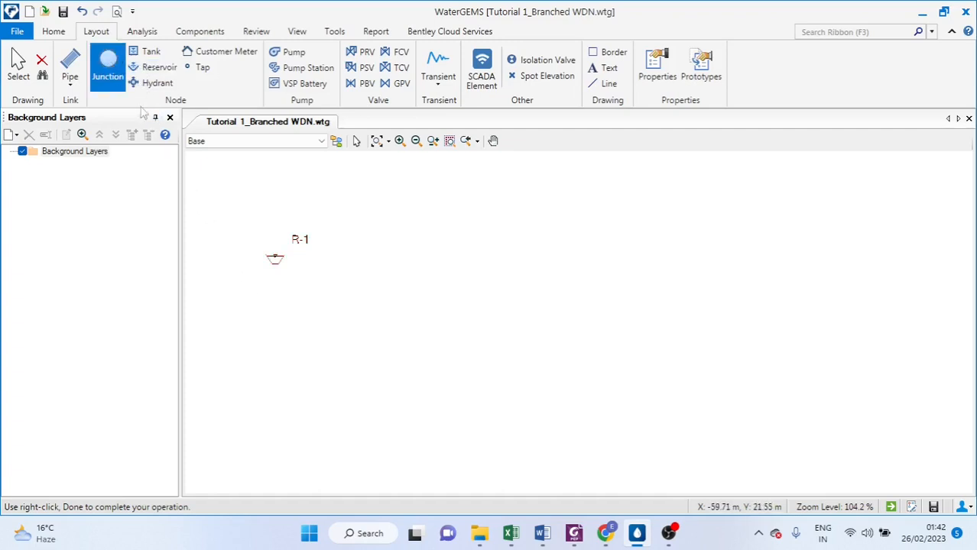
{"action": "left_click", "coordinate": [484, 276]}
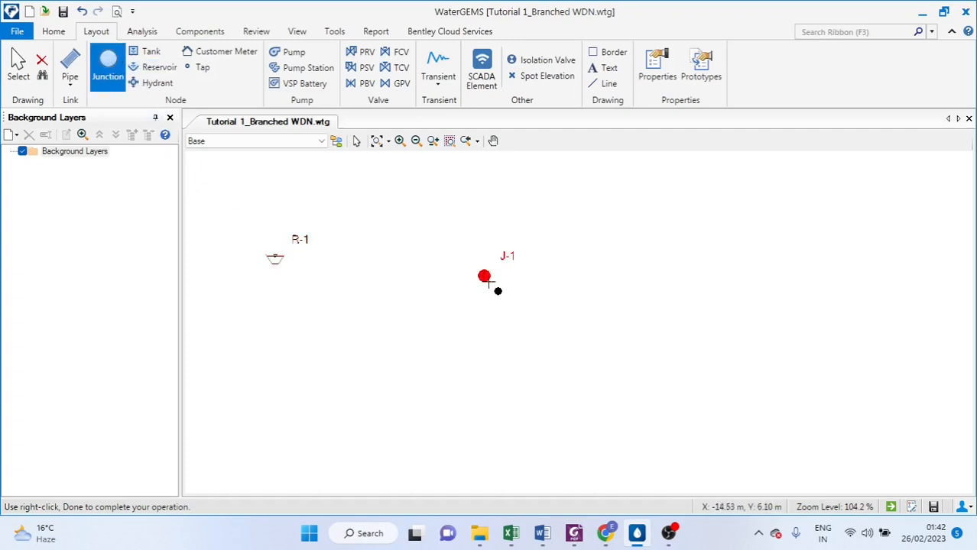
{"action": "left_click", "coordinate": [725, 283]}
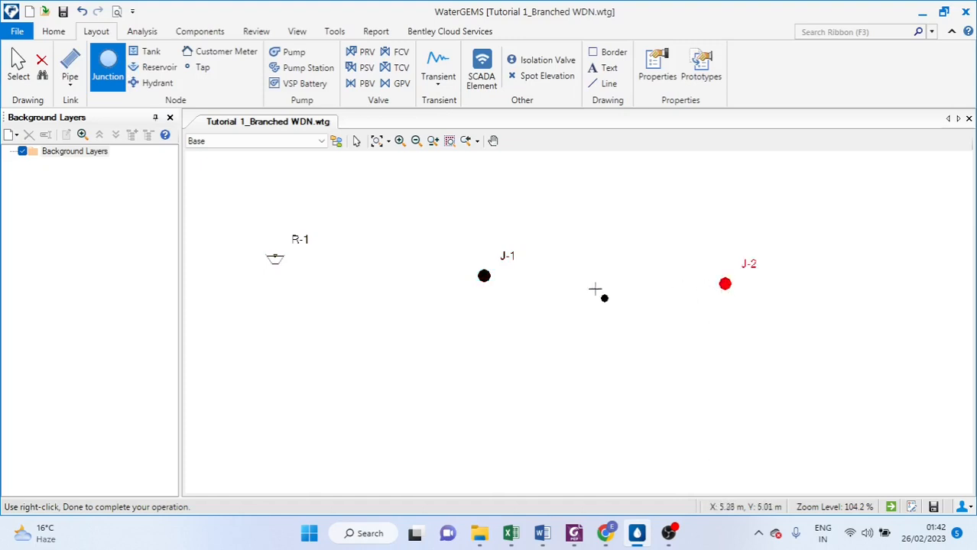
{"action": "left_click", "coordinate": [547, 417]}
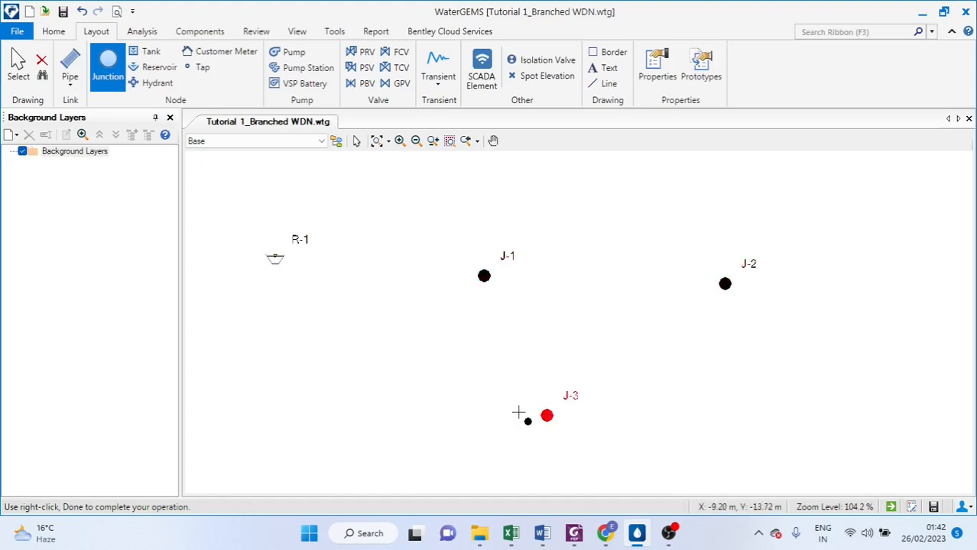
{"action": "right_click", "coordinate": [390, 344]}
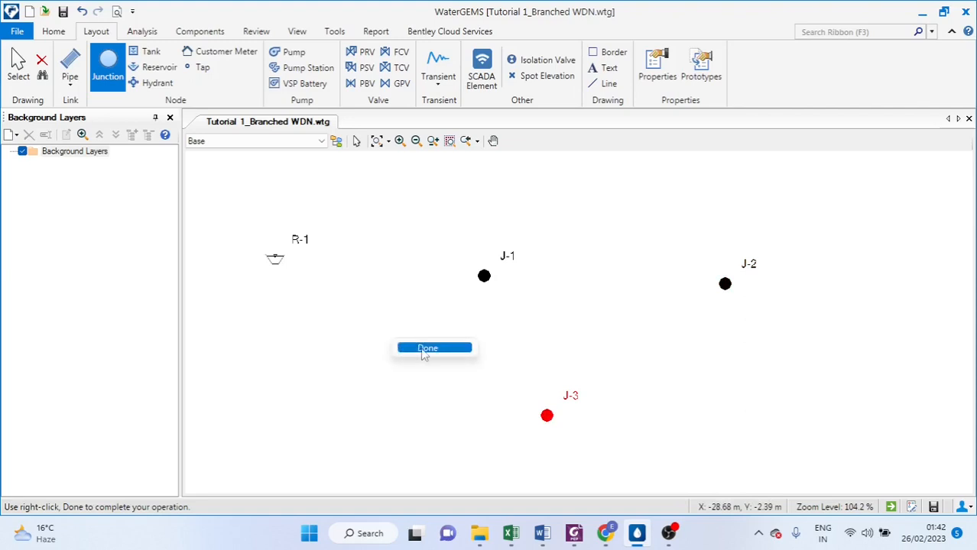
{"action": "left_click", "coordinate": [423, 348]}
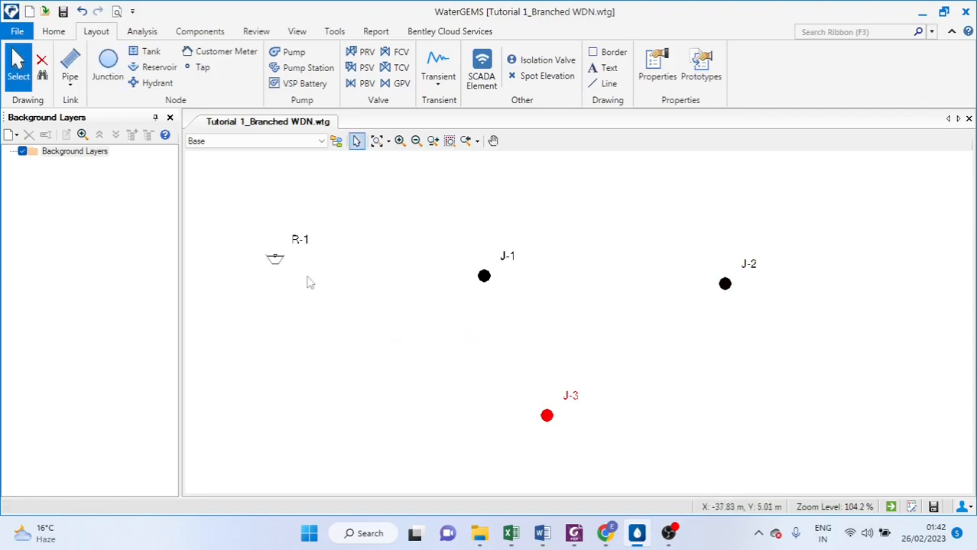
Draw pipes connecting the reservoir R-1 to junction J-1 and J-1 to junction J-2
{"action": "left_click", "coordinate": [74, 88]}
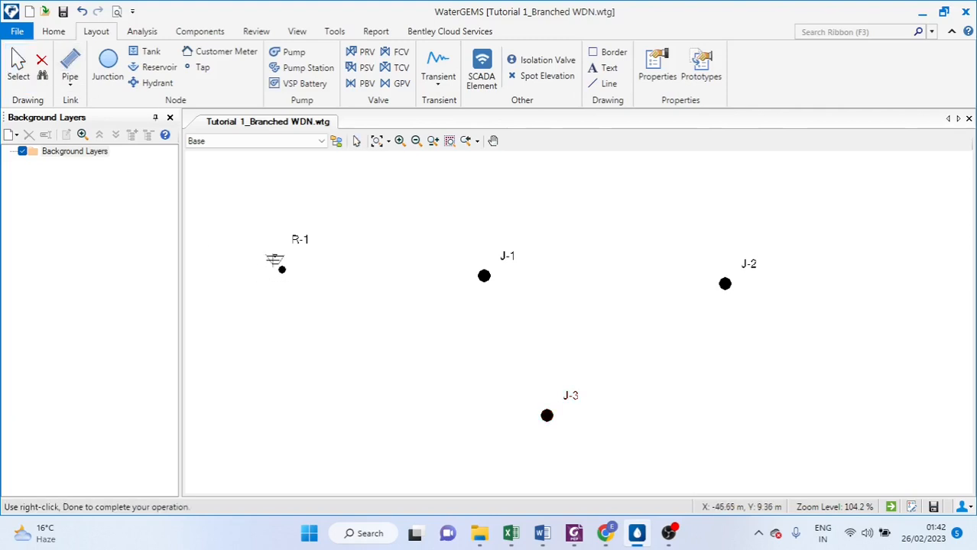
{"action": "left_click", "coordinate": [281, 269]}
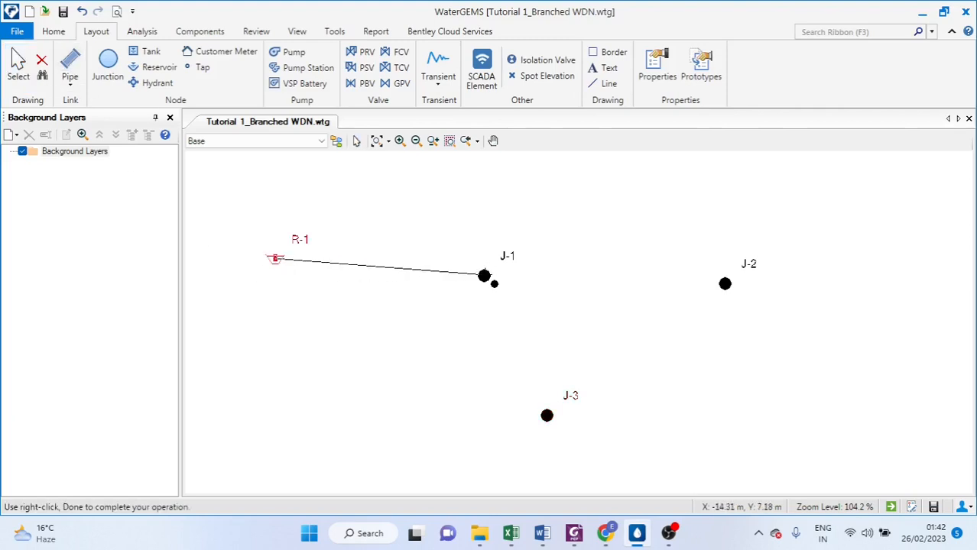
{"action": "left_click", "coordinate": [495, 286]}
{"action": "left_click", "coordinate": [734, 290]}
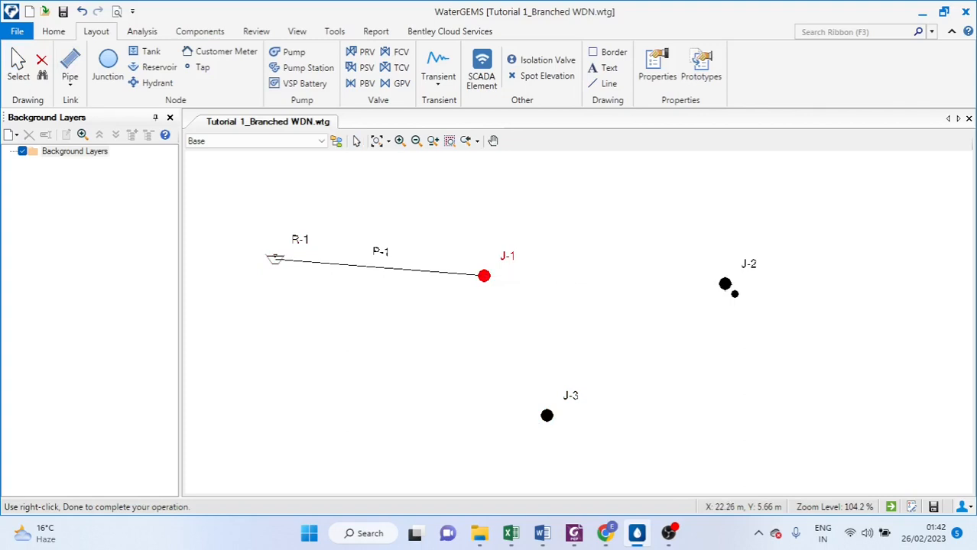
{"action": "right_click", "coordinate": [734, 289]}
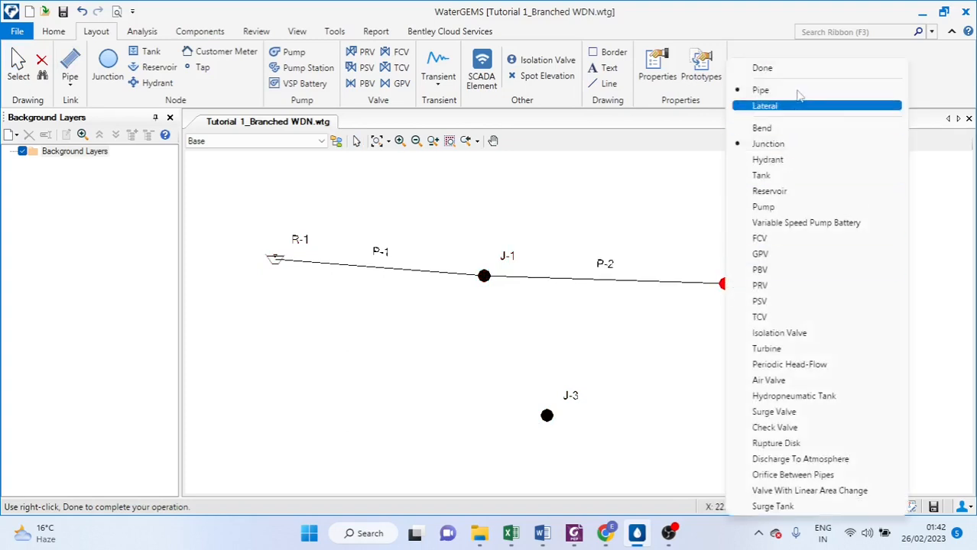
{"action": "left_click", "coordinate": [785, 70]}
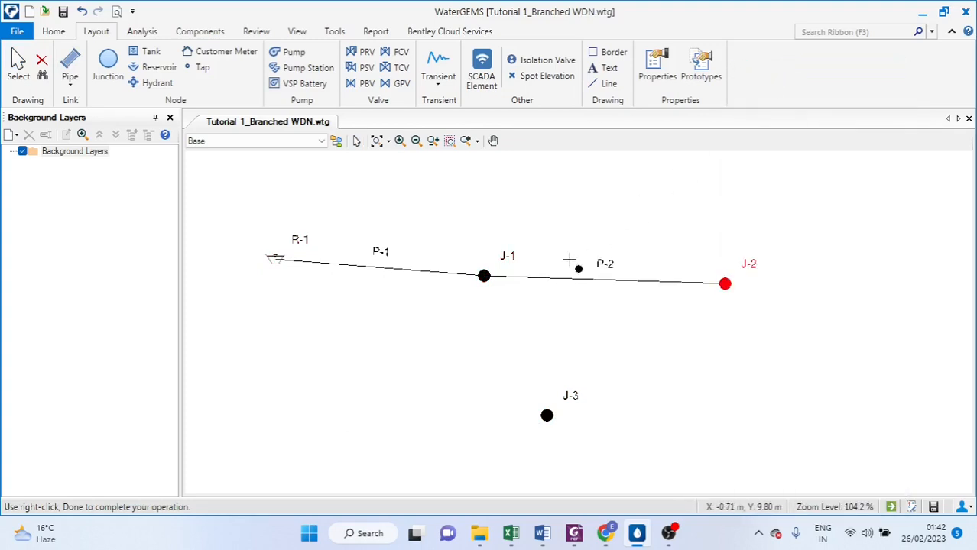
Draw a pipe from junction J-1 to junction J-3 and finish the pipe layout
{"action": "left_click", "coordinate": [485, 277]}
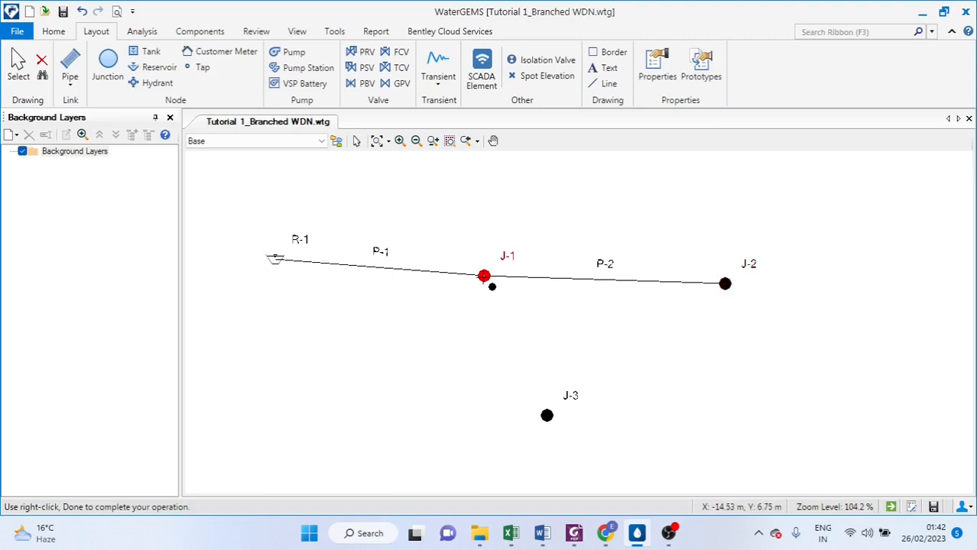
{"action": "left_click", "coordinate": [547, 416]}
{"action": "right_click", "coordinate": [547, 416]}
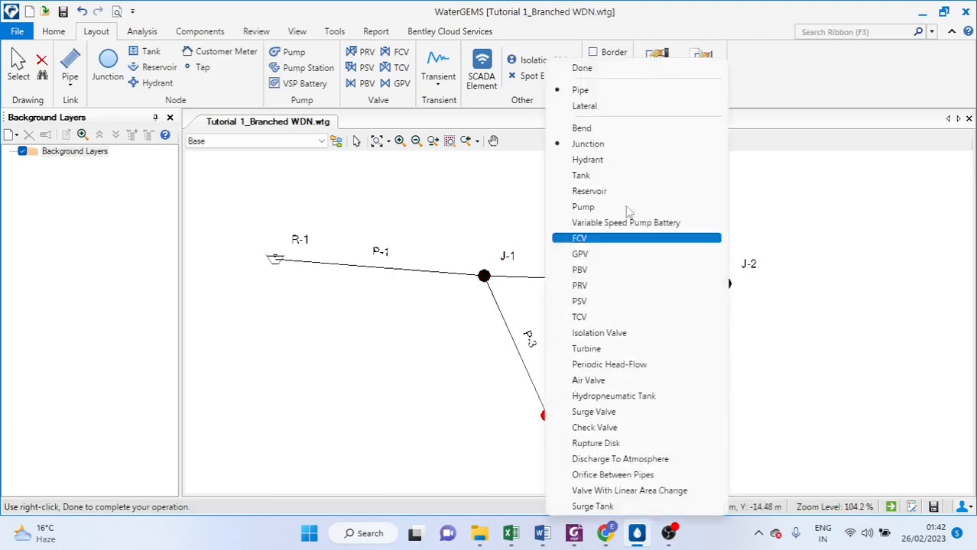
{"action": "left_click", "coordinate": [606, 70]}
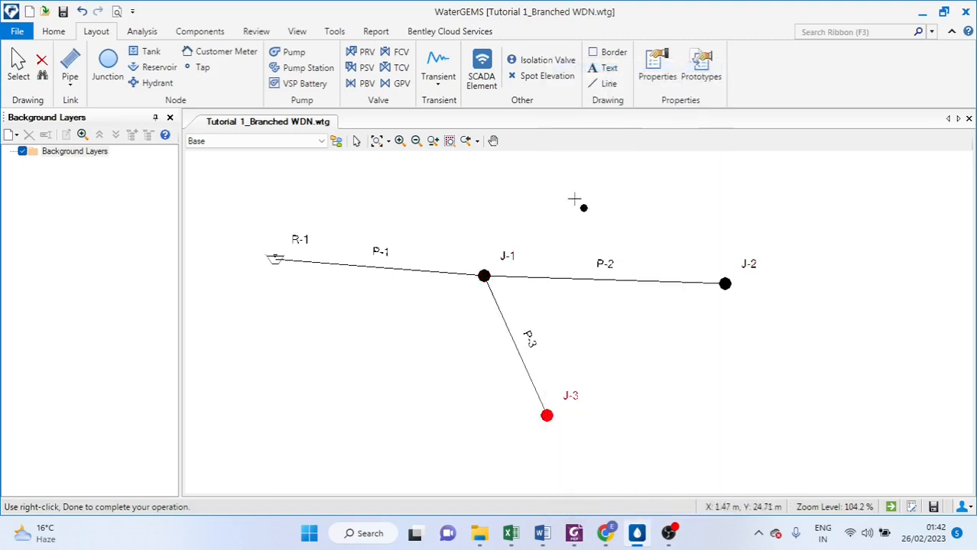
{"action": "right_click", "coordinate": [422, 334]}
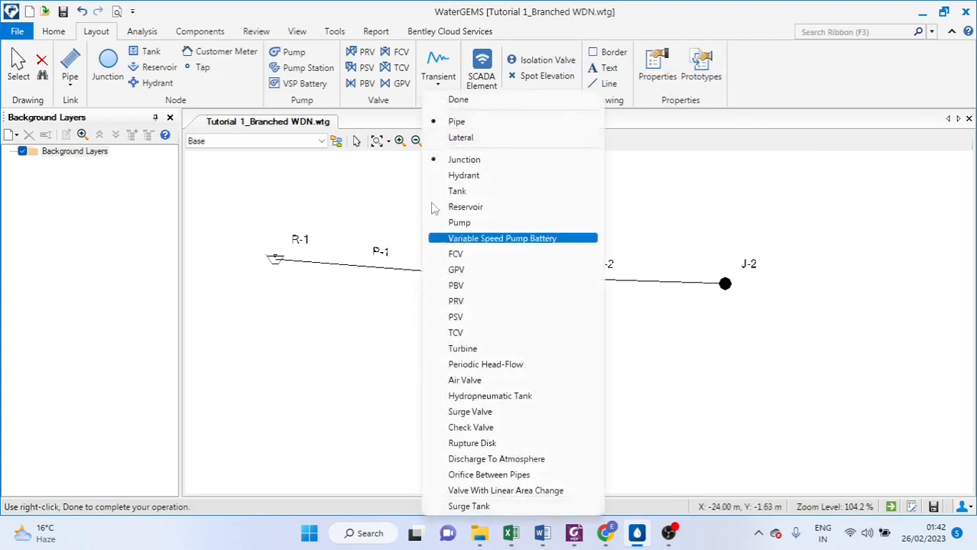
{"action": "left_click", "coordinate": [458, 100]}
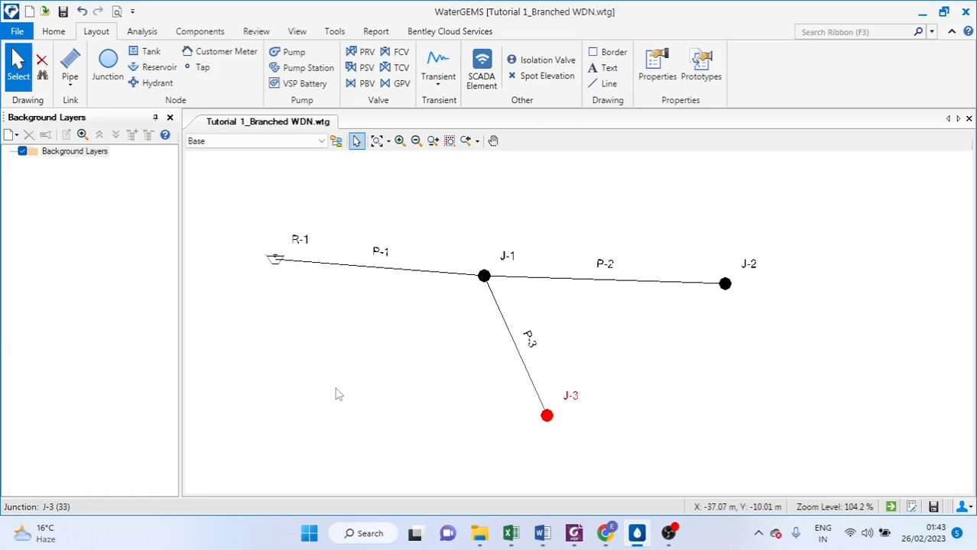
Open the reservoir R-1 properties and scroll to its Physical section
{"action": "left_click", "coordinate": [267, 323]}
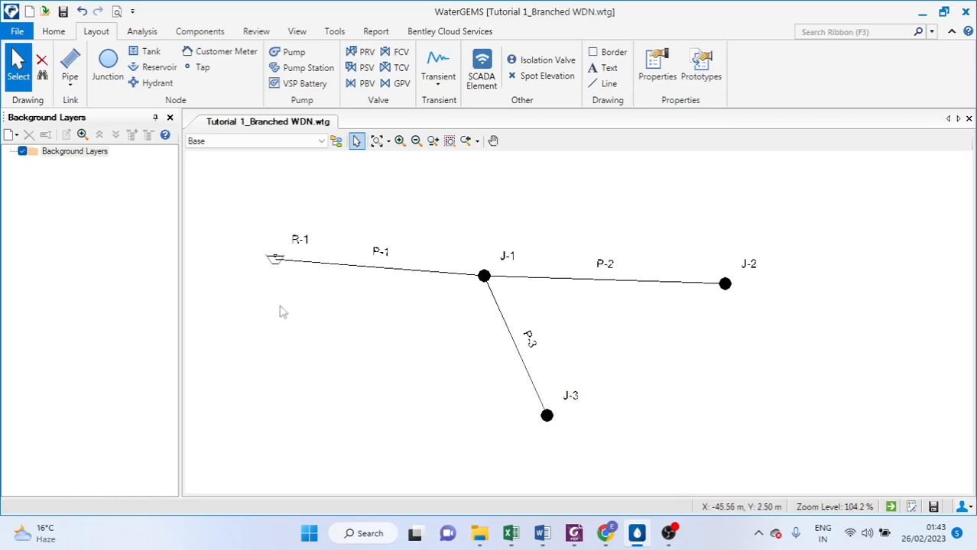
{"action": "double_click", "coordinate": [276, 262]}
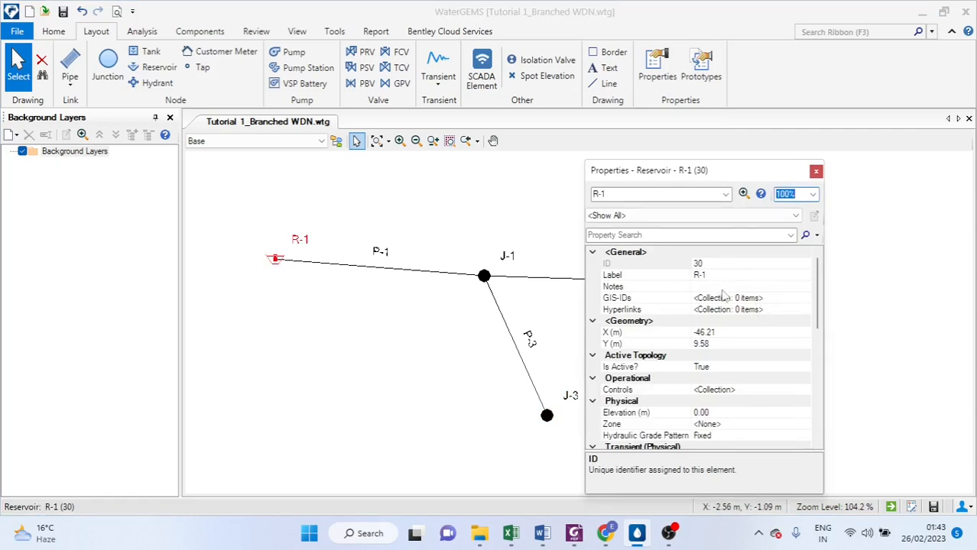
{"action": "scroll", "coordinate": [722, 298], "scroll_direction": "down", "scroll_amount": 1}
{"action": "scroll", "coordinate": [699, 311], "scroll_direction": "down", "scroll_amount": 1}
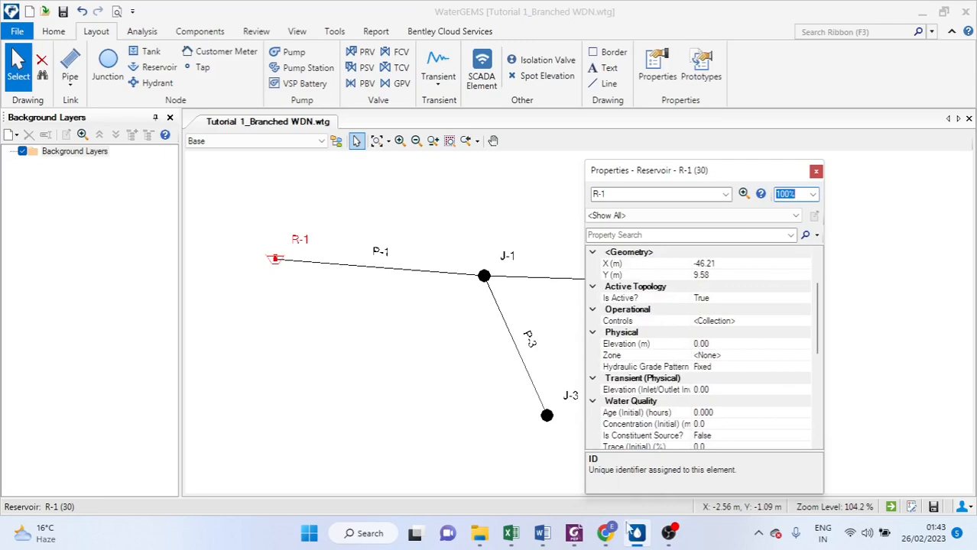
Switch to Excel to view the Tutorial 1 project data sheet
{"action": "mouse_move", "coordinate": [517, 541]}
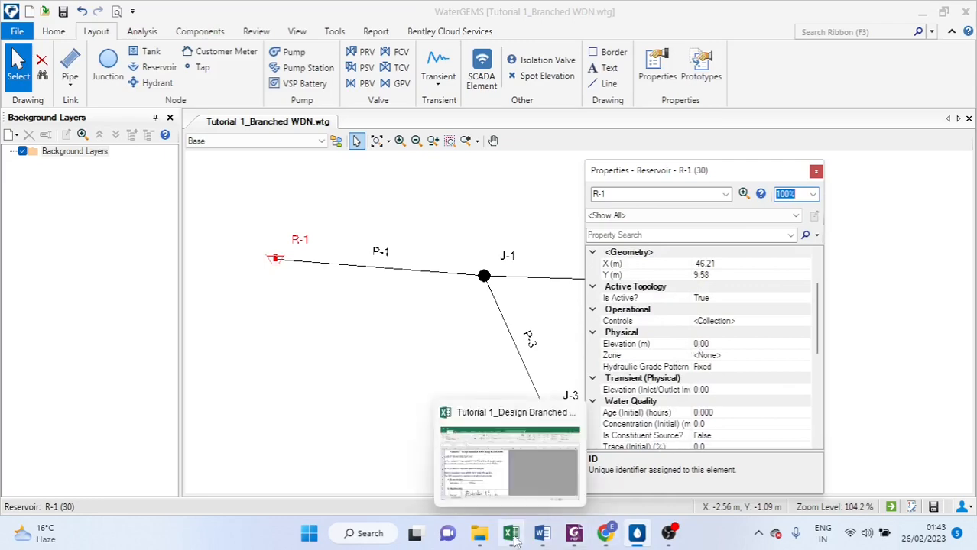
{"action": "left_click", "coordinate": [498, 486]}
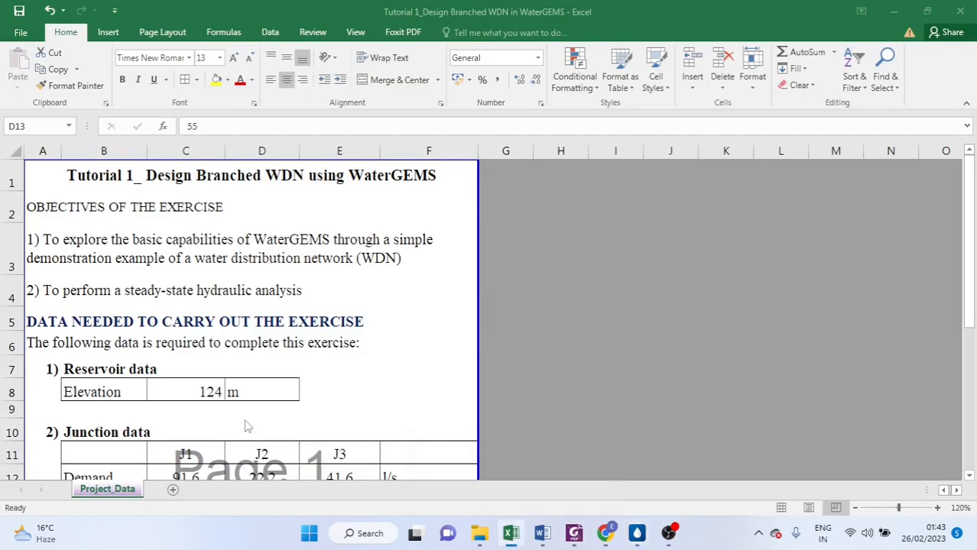
Set reservoir R-1's elevation to 124 m using the project data sheet, and close its properties
{"action": "scroll", "coordinate": [247, 426], "scroll_direction": "down", "scroll_amount": 1}
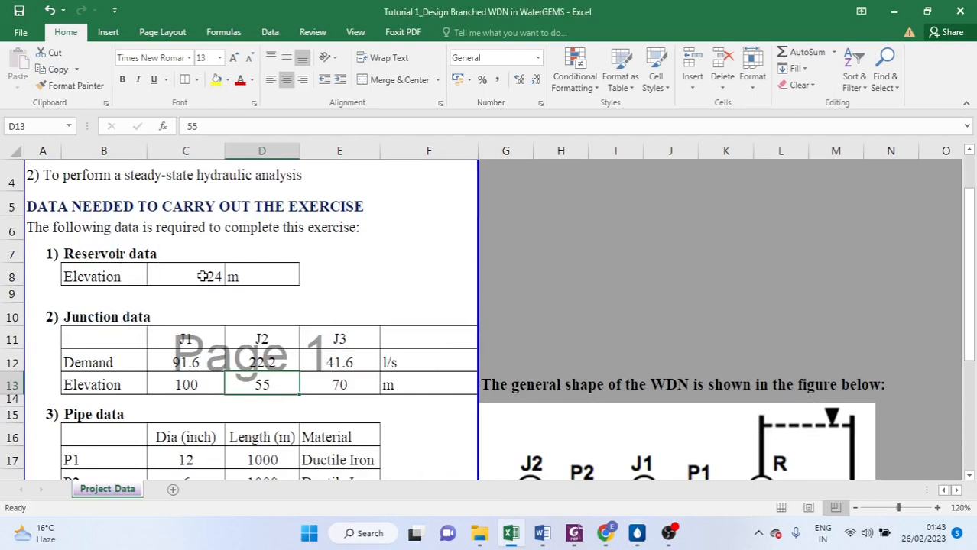
{"action": "left_click", "coordinate": [640, 533]}
{"action": "left_click", "coordinate": [717, 344]}
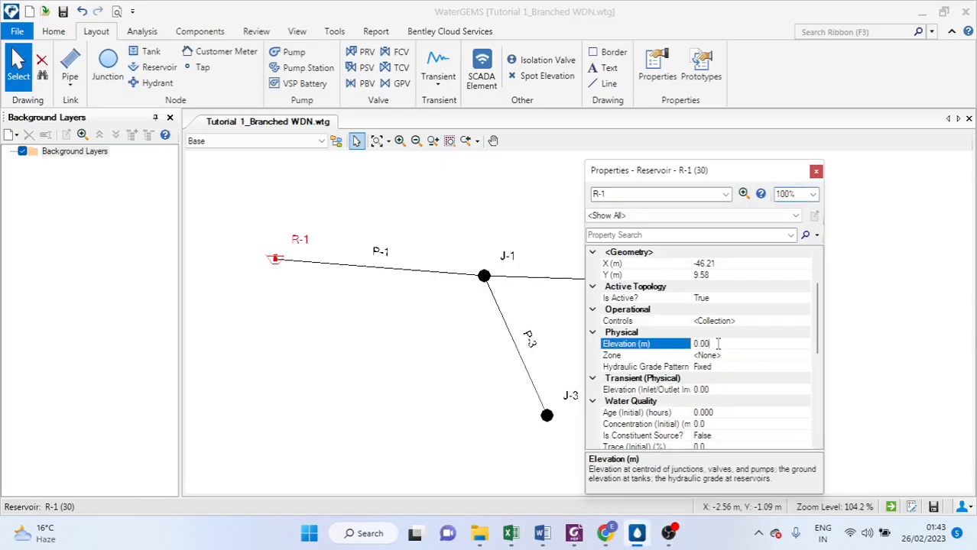
{"action": "type", "text": "124"}
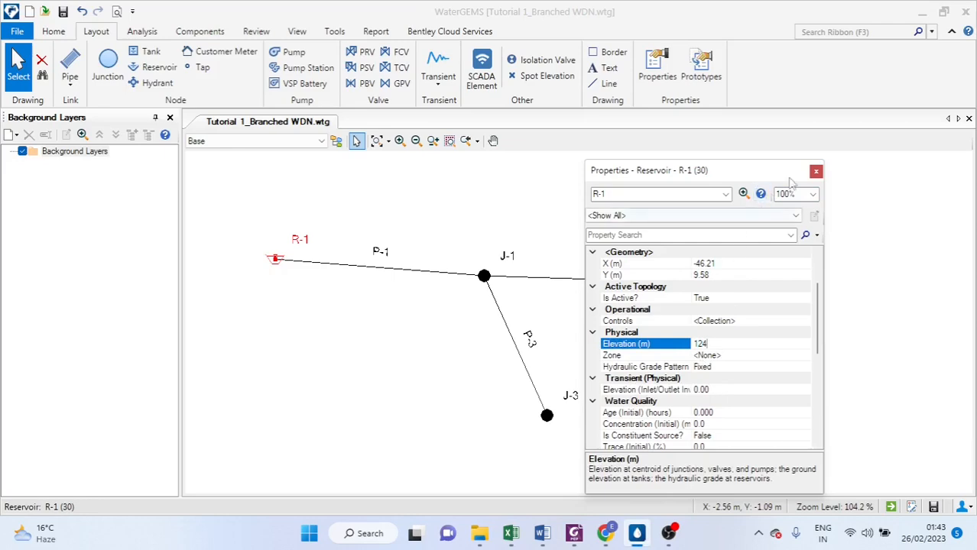
{"action": "left_click", "coordinate": [816, 171]}
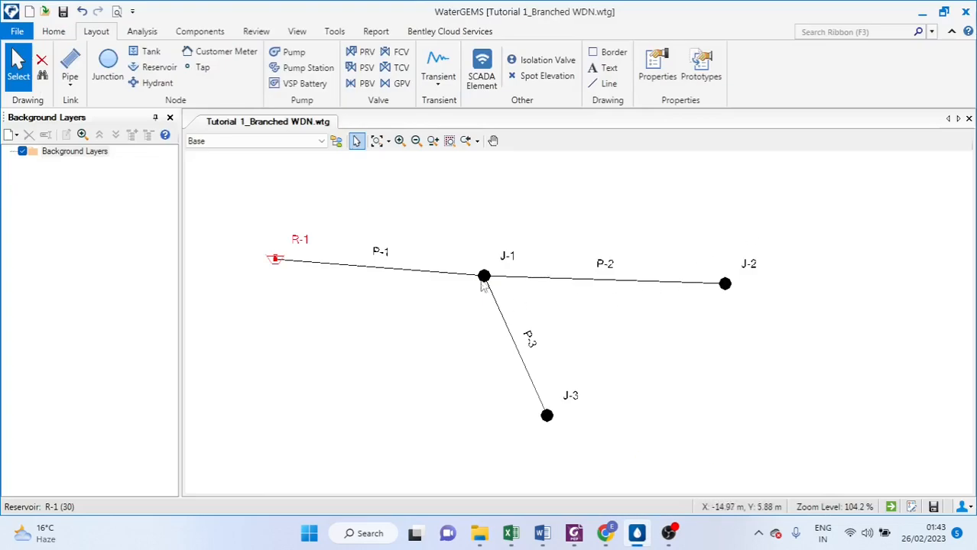
Review the junction demand and elevation values for J1 in the project data sheet
{"action": "mouse_move", "coordinate": [511, 533]}
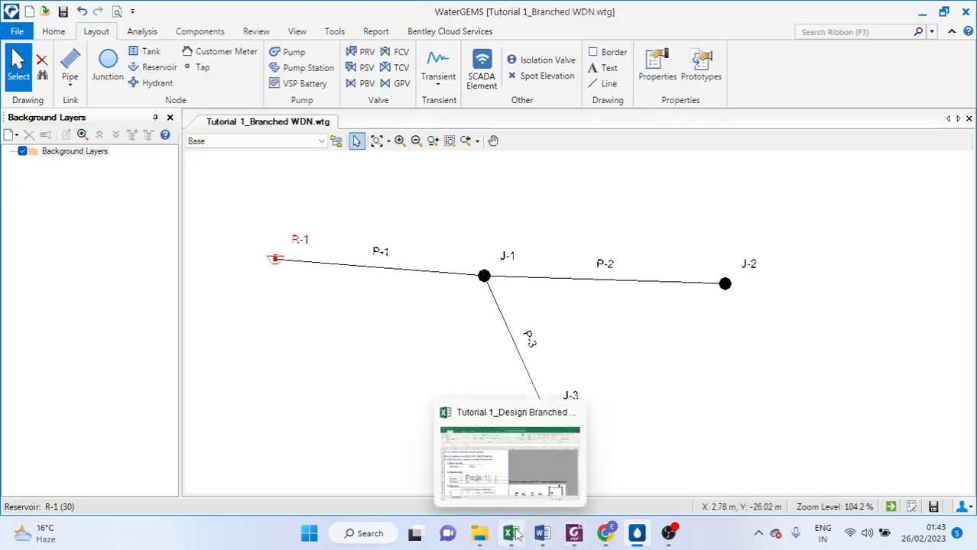
{"action": "mouse_move", "coordinate": [484, 487]}
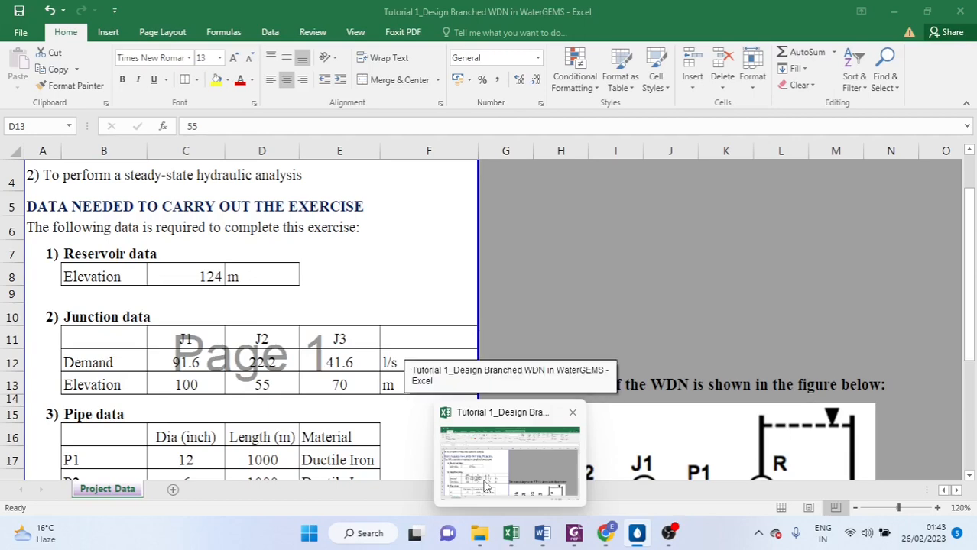
{"action": "left_click", "coordinate": [485, 487]}
{"action": "scroll", "coordinate": [227, 331], "scroll_direction": "down", "scroll_amount": 1}
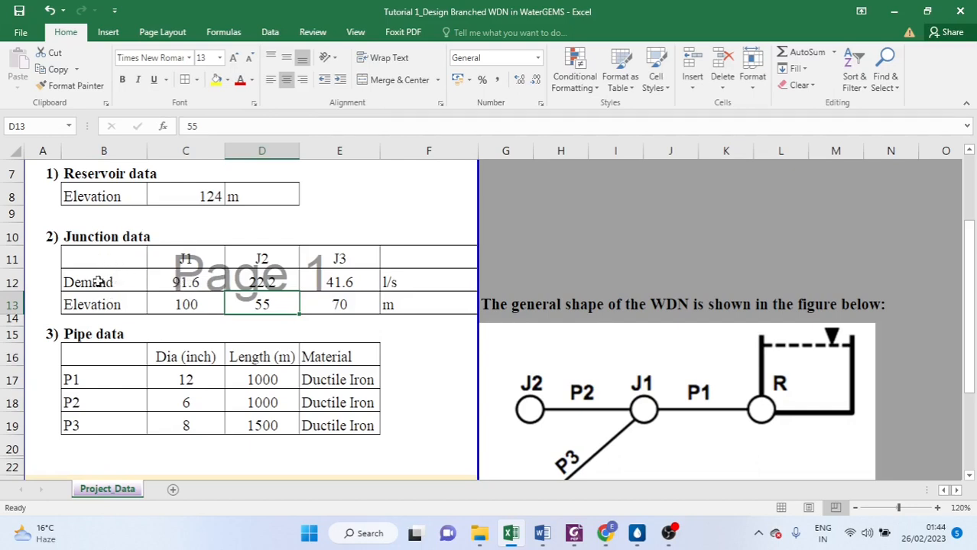
{"action": "left_click", "coordinate": [186, 299]}
{"action": "left_click", "coordinate": [187, 285]}
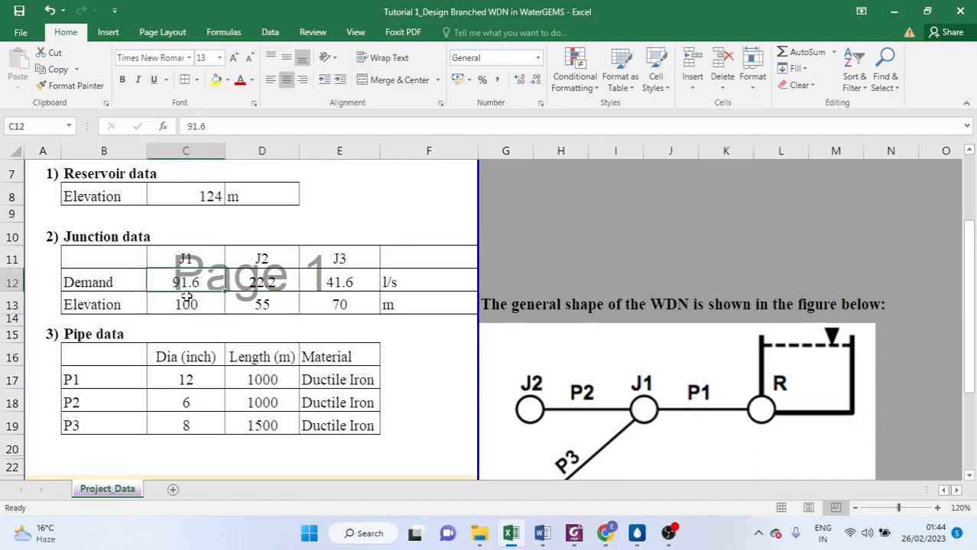
{"action": "left_click", "coordinate": [189, 298]}
{"action": "left_click", "coordinate": [187, 287]}
{"action": "left_click", "coordinate": [190, 299]}
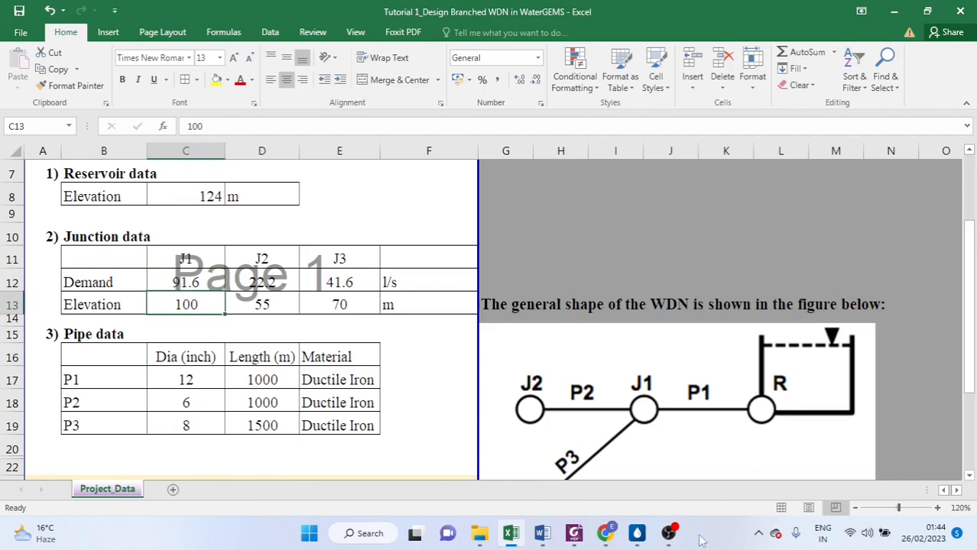
Open junction J-1's properties and set its elevation to 100 m
{"action": "left_click", "coordinate": [637, 535]}
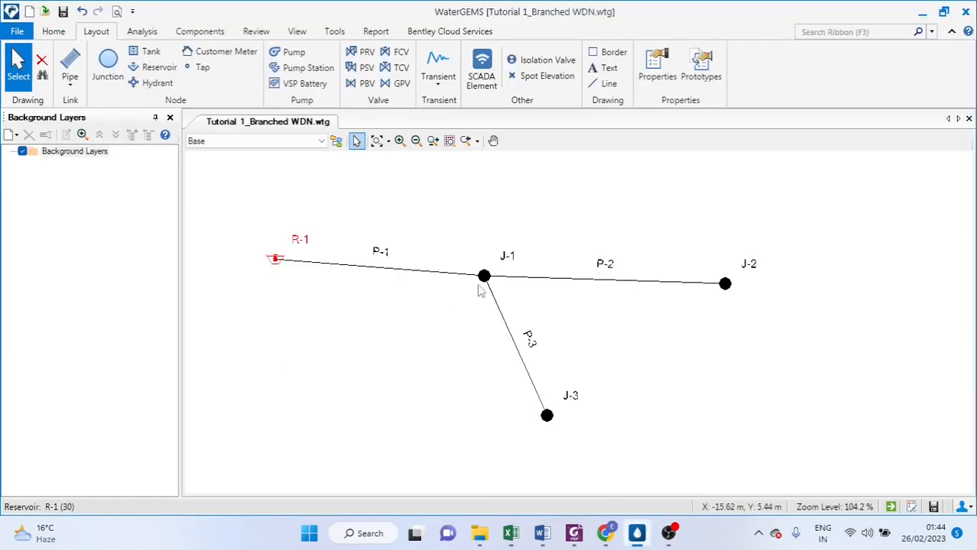
{"action": "double_click", "coordinate": [485, 277]}
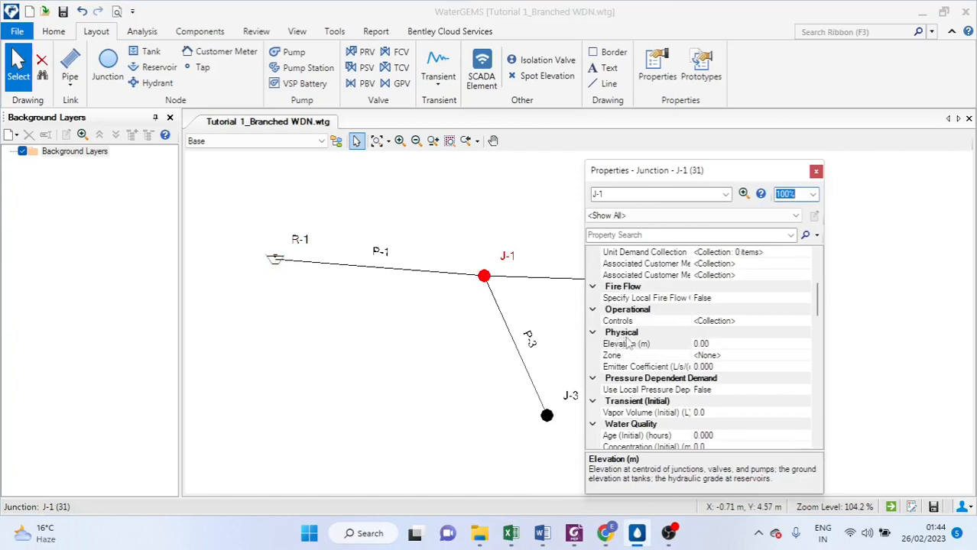
{"action": "left_click", "coordinate": [715, 344]}
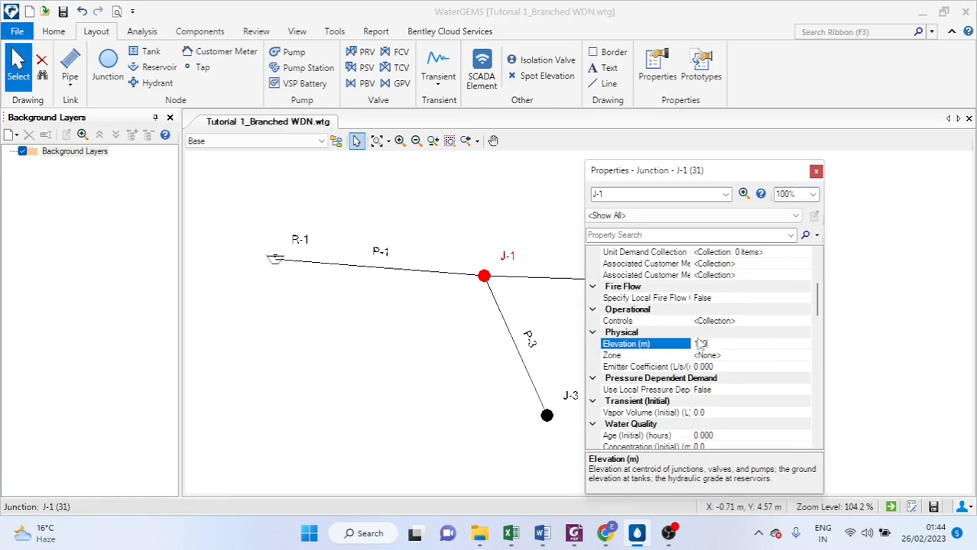
{"action": "scroll", "coordinate": [700, 321], "scroll_direction": "up", "scroll_amount": 3}
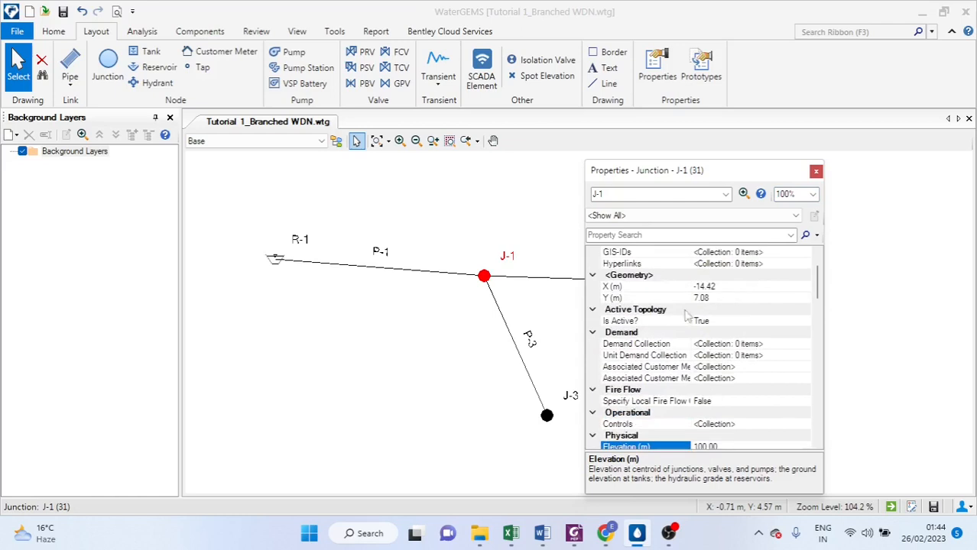
Add a base demand of 91.6 L/s to junction J-1's demand collection and close its properties
{"action": "left_click", "coordinate": [747, 346]}
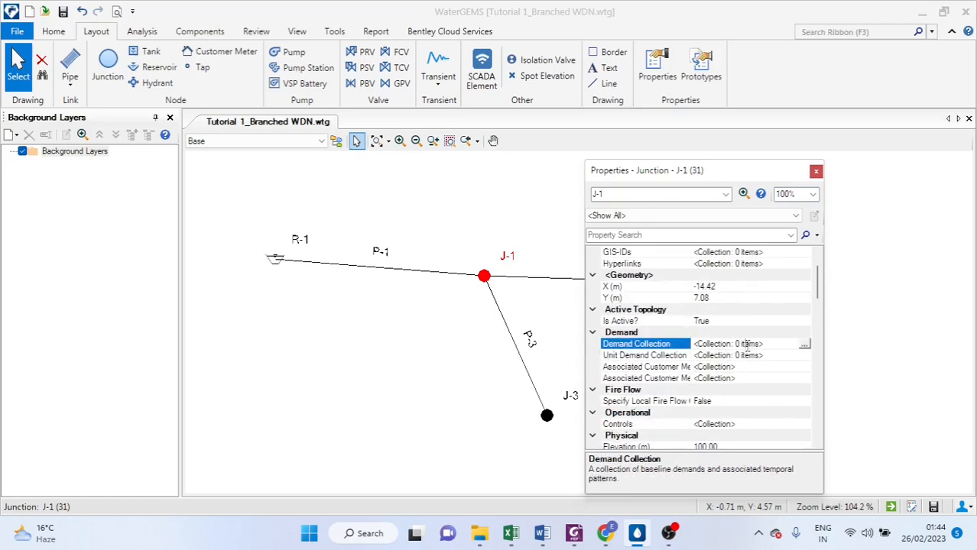
{"action": "left_click", "coordinate": [805, 346]}
{"action": "left_click", "coordinate": [449, 211]}
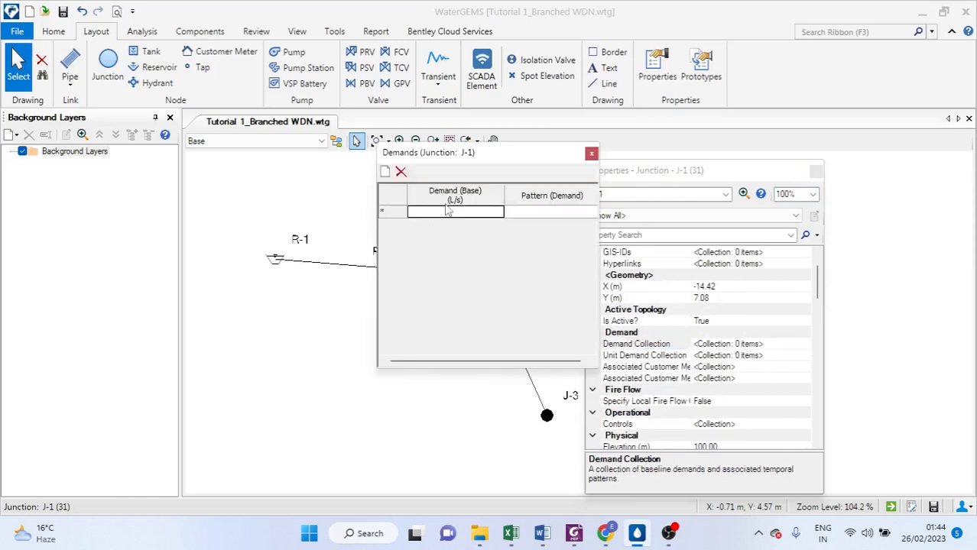
{"action": "type", "text": "91."}
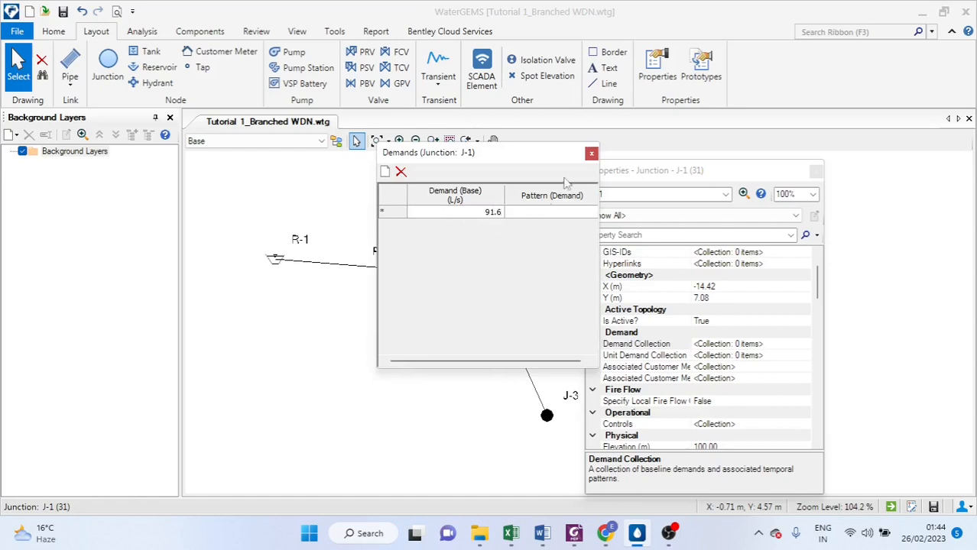
{"action": "type", "text": "6"}
{"action": "left_click", "coordinate": [591, 154]}
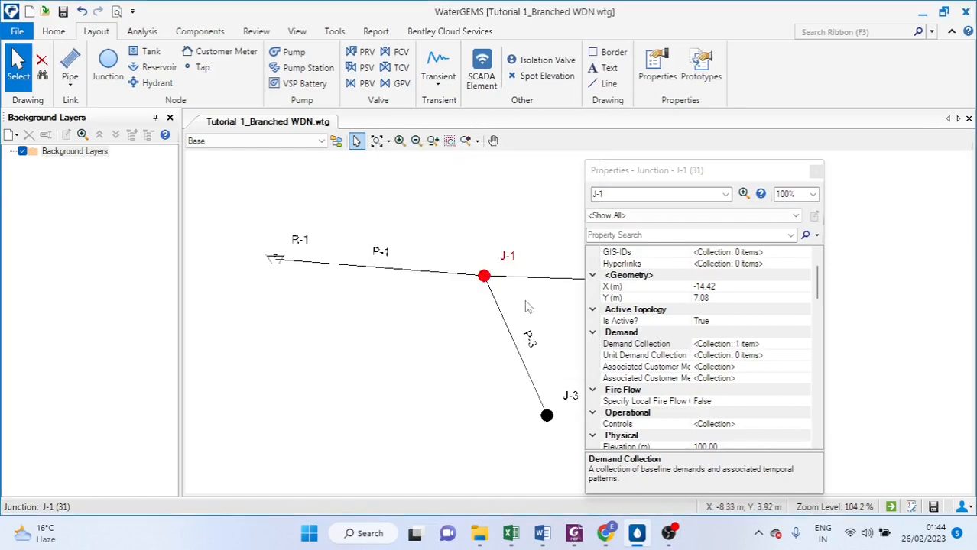
{"action": "left_click", "coordinate": [816, 170]}
Open junction J-2's properties and add a base demand of 22.2 L/s to its demand collection
{"action": "left_click", "coordinate": [724, 283]}
{"action": "double_click", "coordinate": [724, 283]}
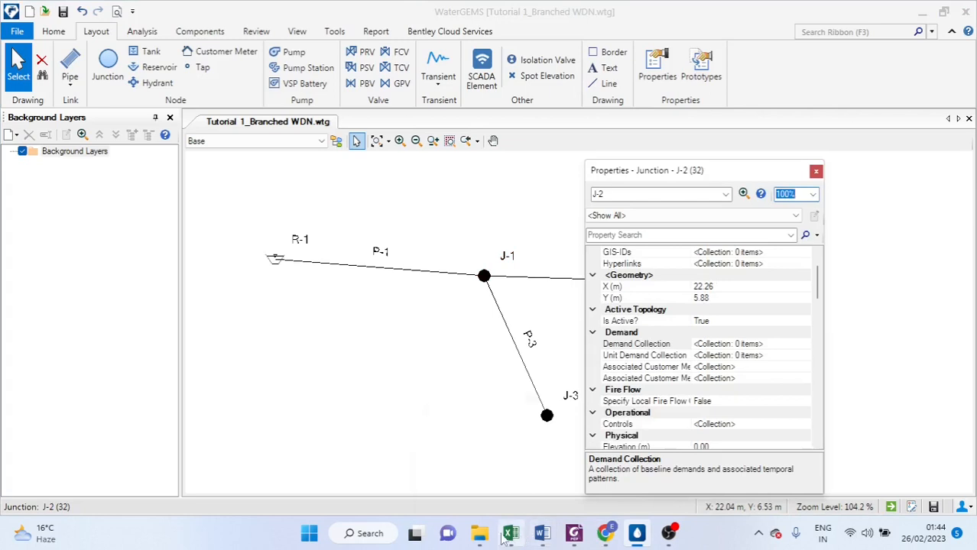
{"action": "mouse_move", "coordinate": [510, 538]}
{"action": "left_click", "coordinate": [510, 501]}
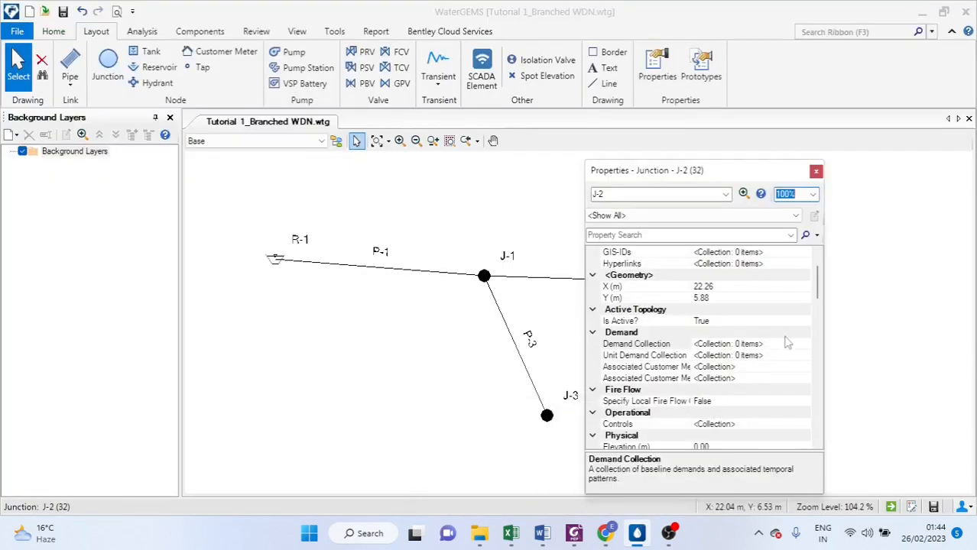
{"action": "left_click", "coordinate": [792, 344]}
{"action": "left_click", "coordinate": [803, 345]}
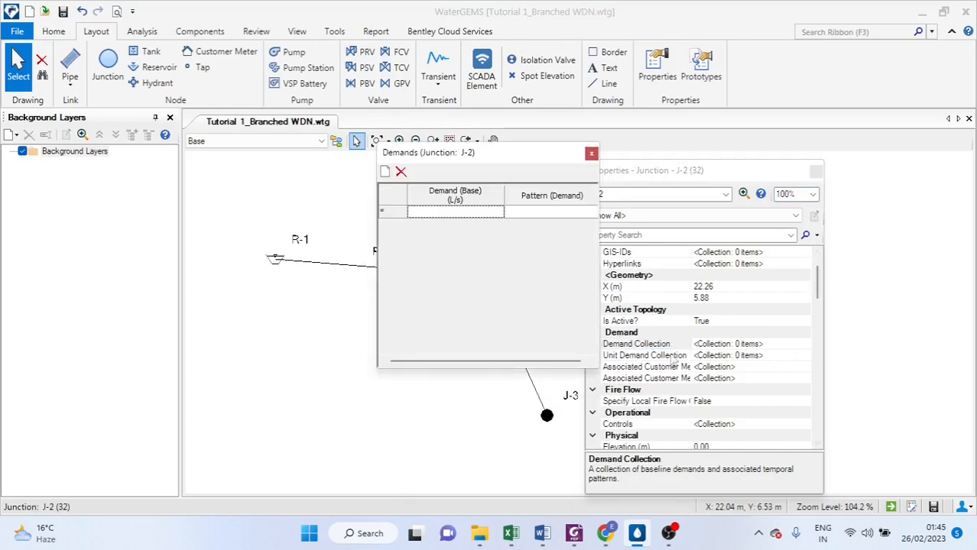
{"action": "left_click", "coordinate": [472, 212]}
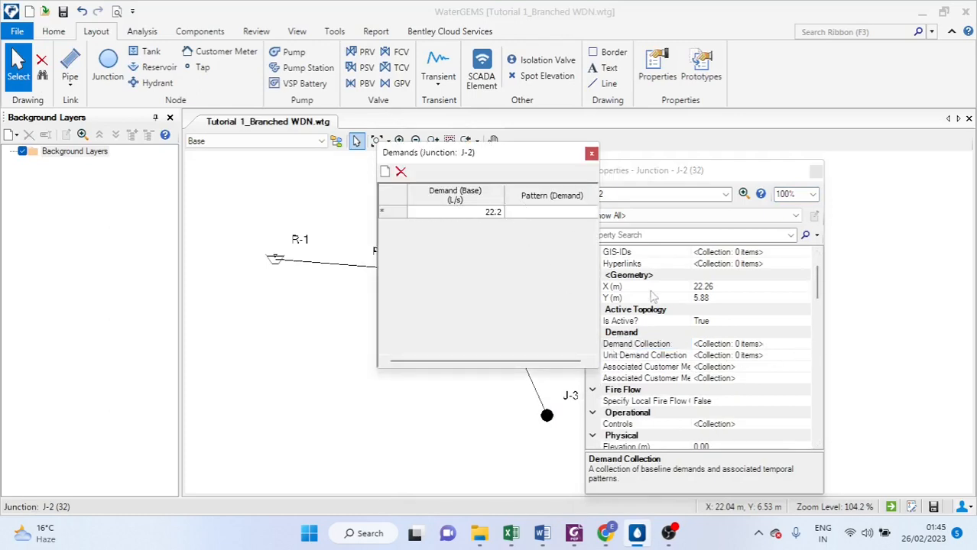
{"action": "left_click", "coordinate": [591, 153]}
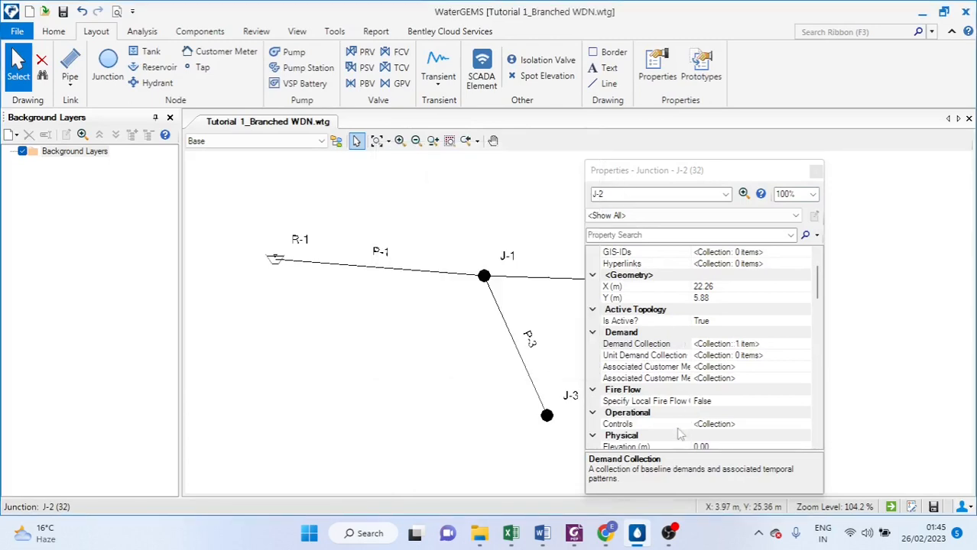
Set junction J-2's elevation to 55 m and close its properties
{"action": "scroll", "coordinate": [658, 421], "scroll_direction": "down", "scroll_amount": 1}
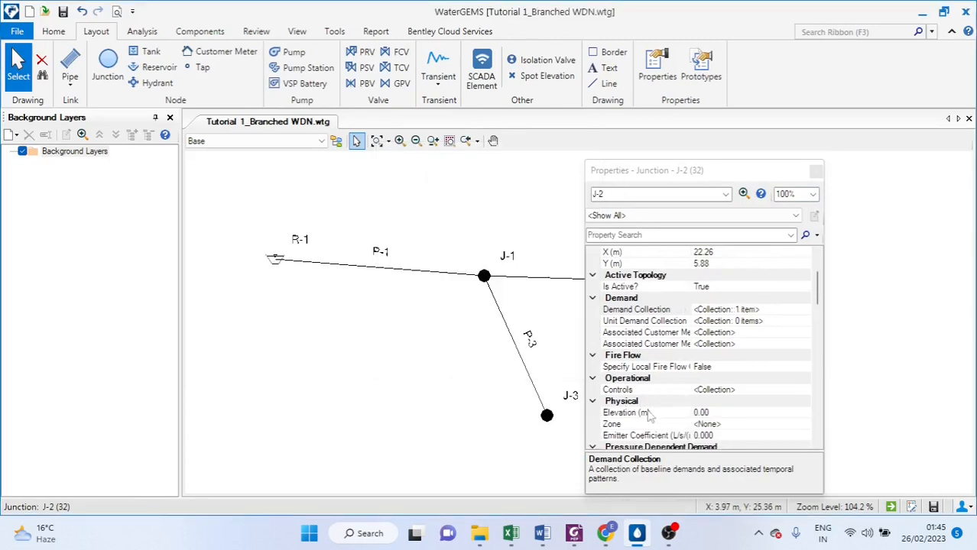
{"action": "left_click", "coordinate": [721, 412]}
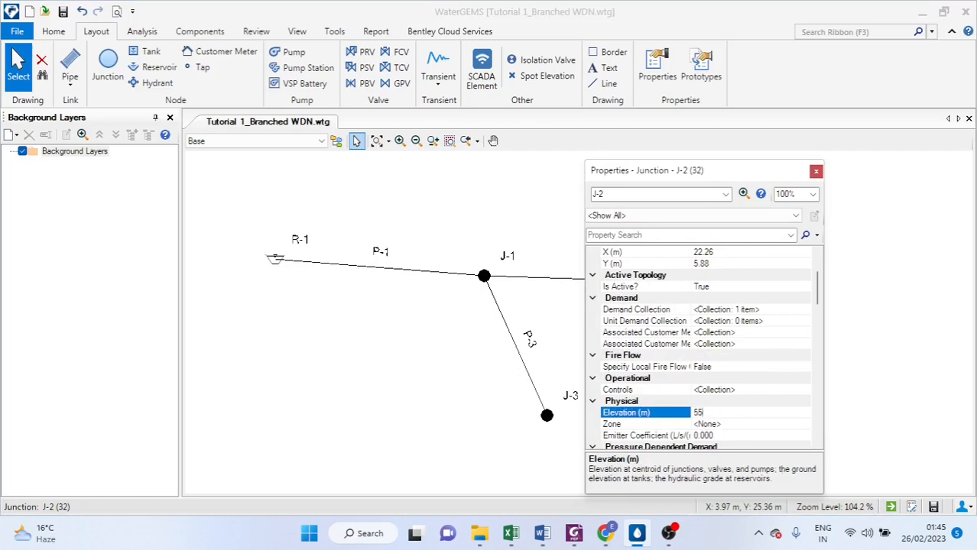
{"action": "type", "text": "55"}
{"action": "key", "text": "Return"}
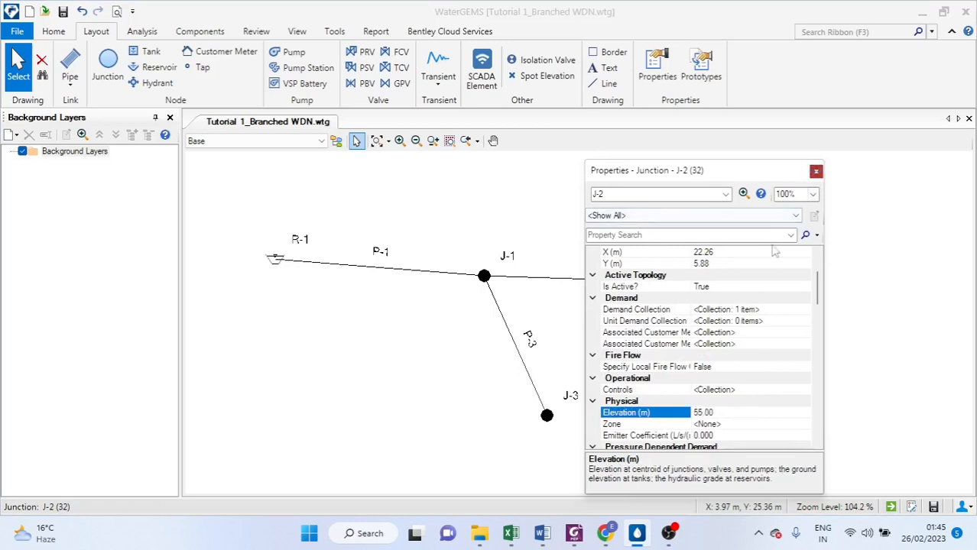
{"action": "left_click", "coordinate": [816, 171]}
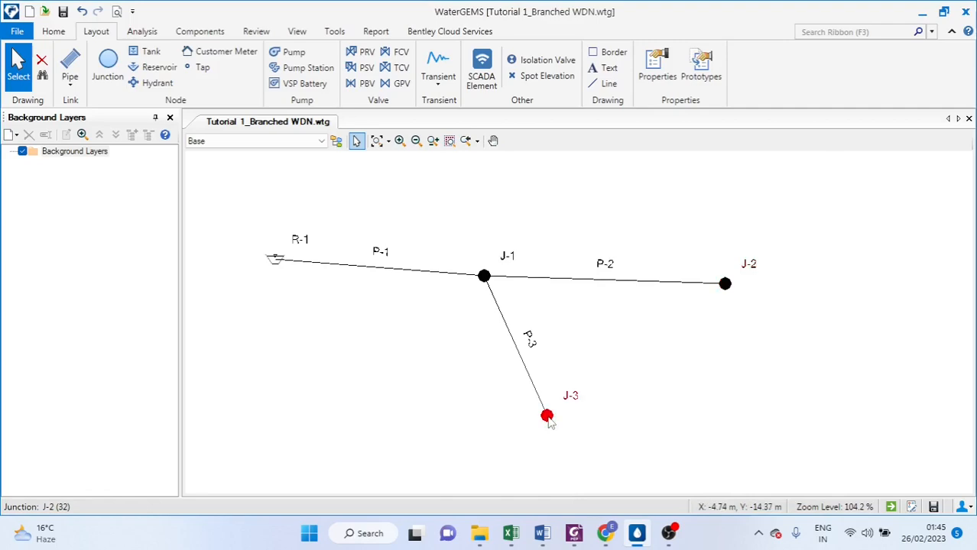
Open junction J-3's properties and add a base demand of 41.6 L/s to its demand collection
{"action": "double_click", "coordinate": [548, 418]}
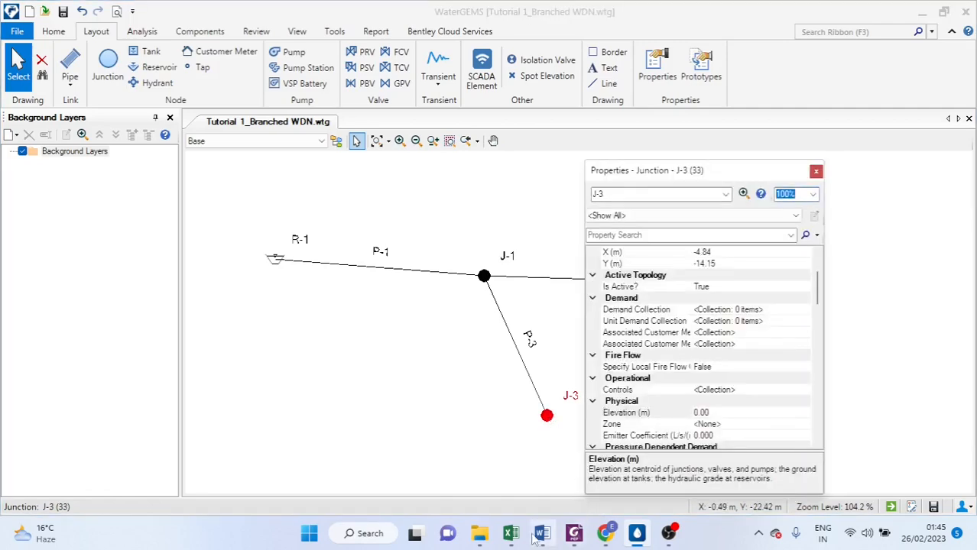
{"action": "mouse_move", "coordinate": [511, 533]}
{"action": "mouse_move", "coordinate": [507, 470]}
{"action": "left_click", "coordinate": [768, 312]}
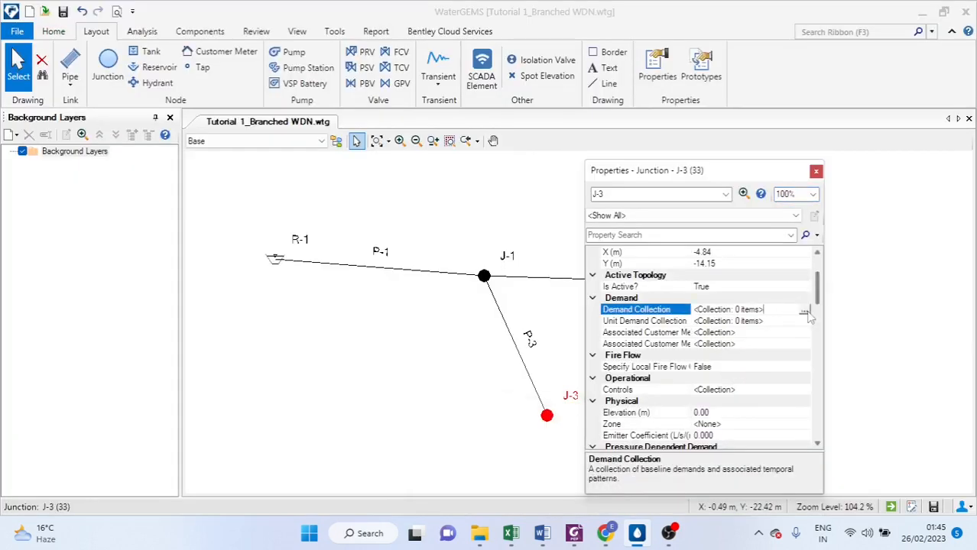
{"action": "left_click", "coordinate": [805, 312]}
{"action": "left_click", "coordinate": [430, 213]}
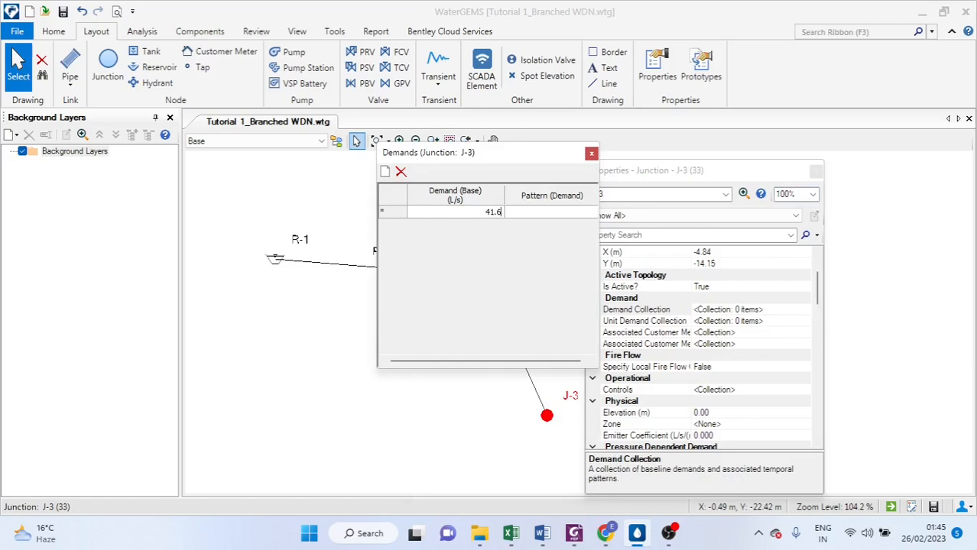
{"action": "left_click", "coordinate": [591, 153]}
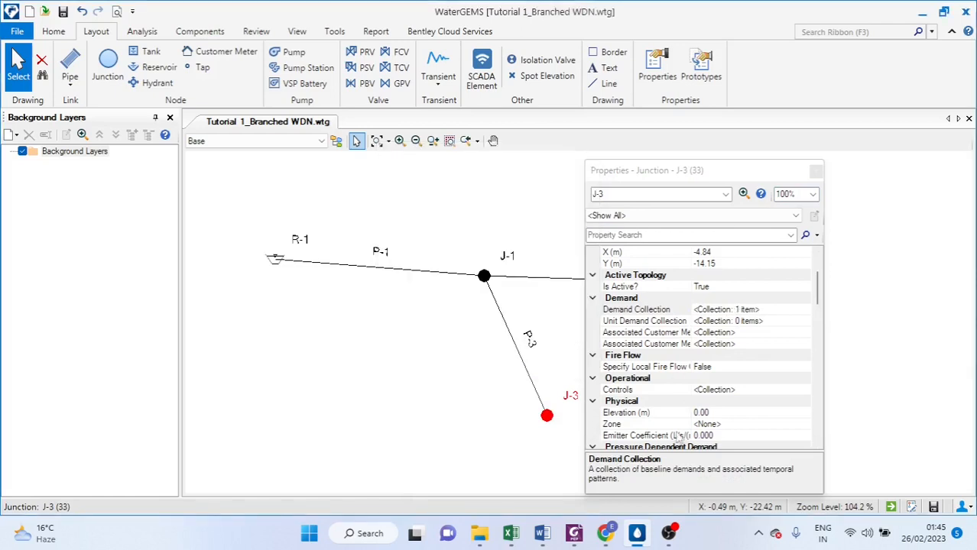
Set junction J-3's elevation to 70 m and close its properties
{"action": "left_click", "coordinate": [702, 413]}
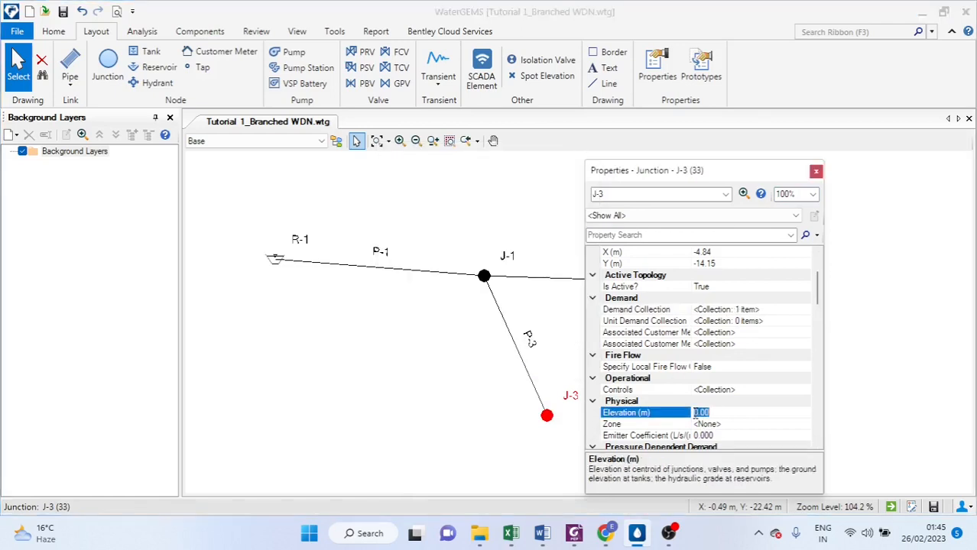
{"action": "type", "text": "70"}
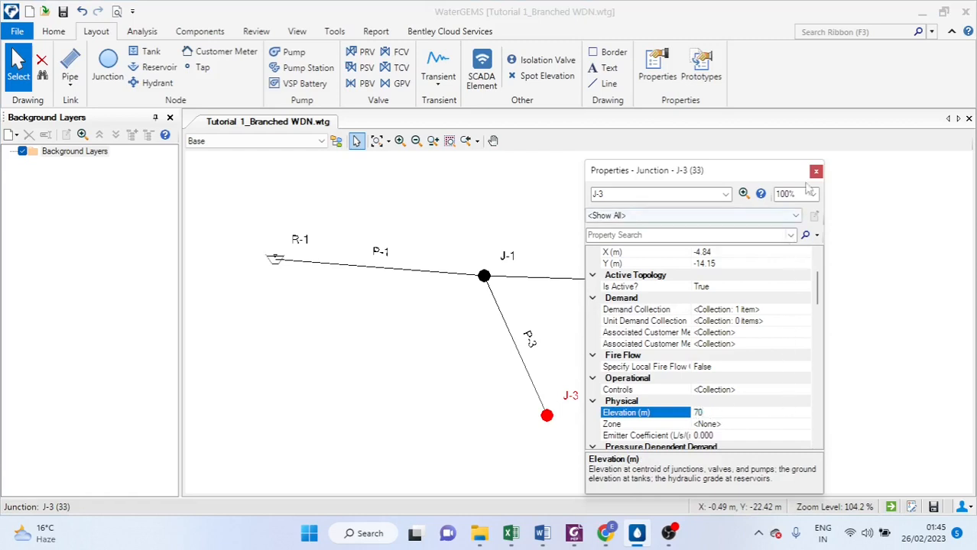
{"action": "left_click", "coordinate": [816, 171]}
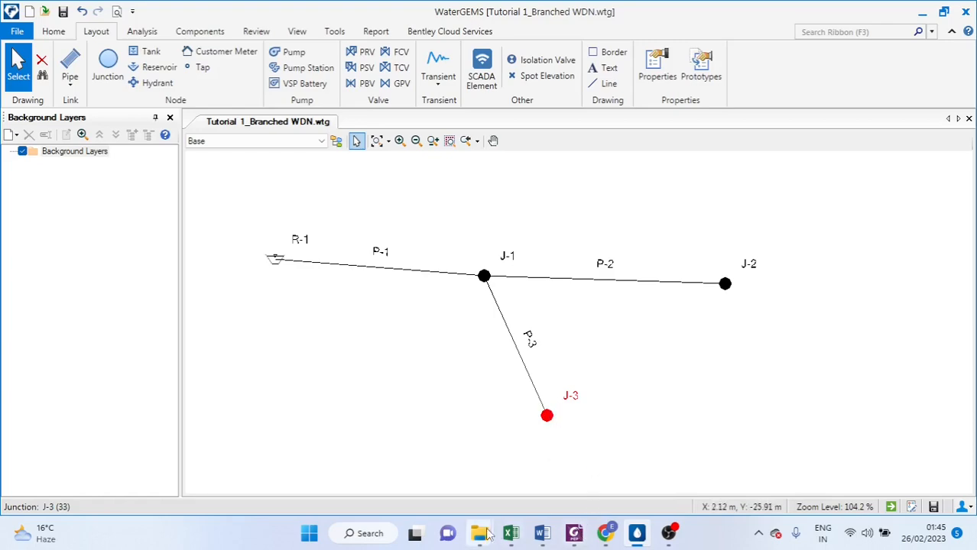
Switch to Excel and scroll to the pipe data table in the project data sheet
{"action": "left_click", "coordinate": [511, 534]}
{"action": "scroll", "coordinate": [230, 313], "scroll_direction": "down", "scroll_amount": 2}
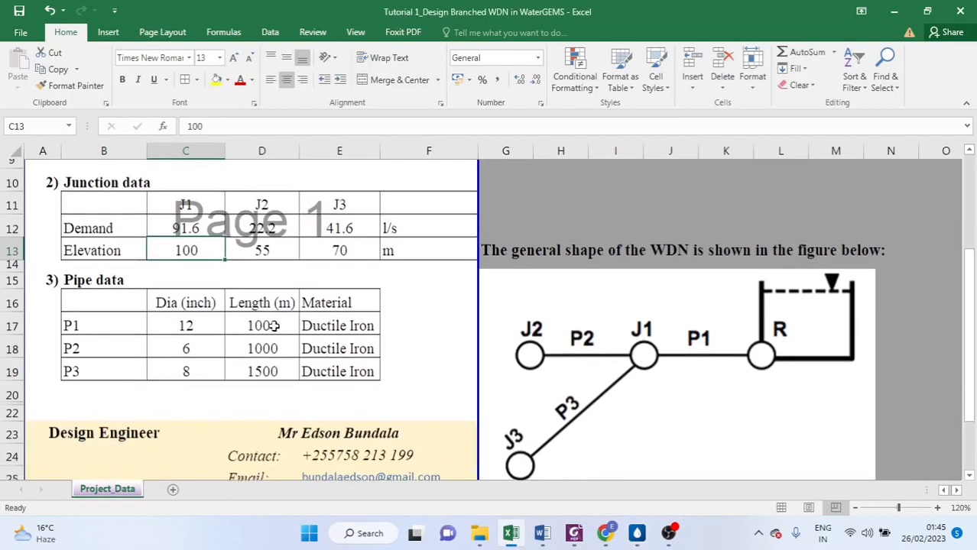
{"action": "scroll", "coordinate": [153, 328], "scroll_direction": "down", "scroll_amount": 3}
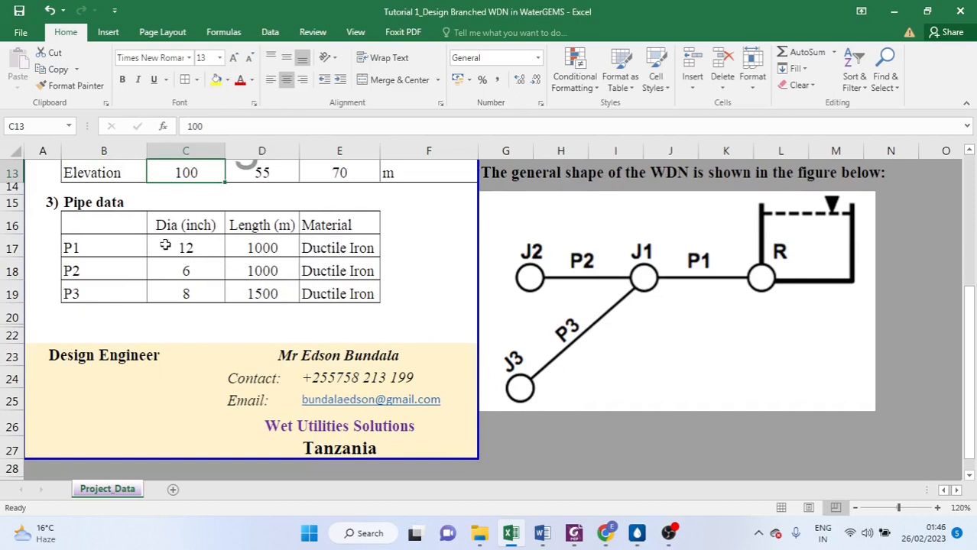
Return to WaterGEMS, open pipe P-1's properties, switch its diameter unit to inches and set the diameter to 12 in
{"action": "left_click", "coordinate": [638, 535]}
{"action": "double_click", "coordinate": [365, 269]}
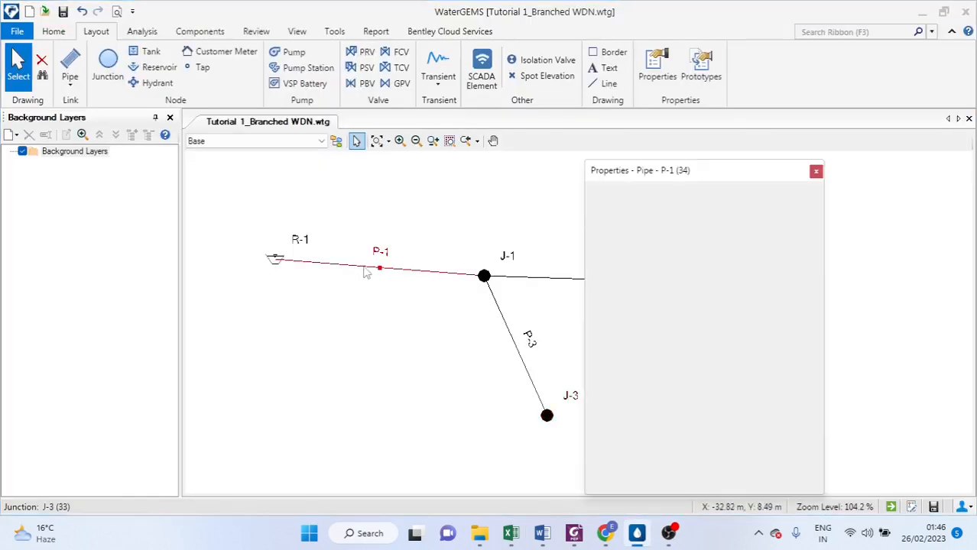
{"action": "scroll", "coordinate": [644, 299], "scroll_direction": "down", "scroll_amount": 3}
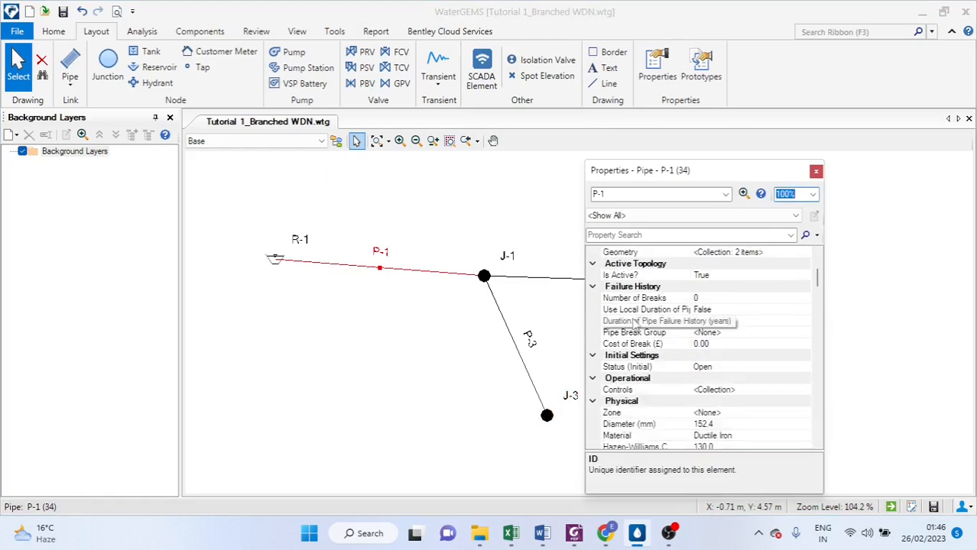
{"action": "scroll", "coordinate": [638, 337], "scroll_direction": "down", "scroll_amount": 2}
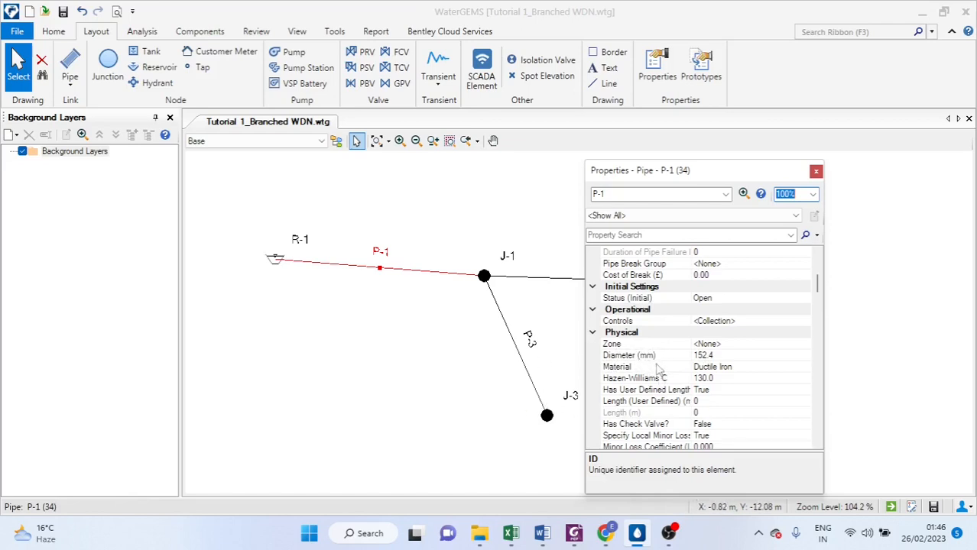
{"action": "left_click", "coordinate": [647, 359]}
{"action": "right_click", "coordinate": [647, 358]}
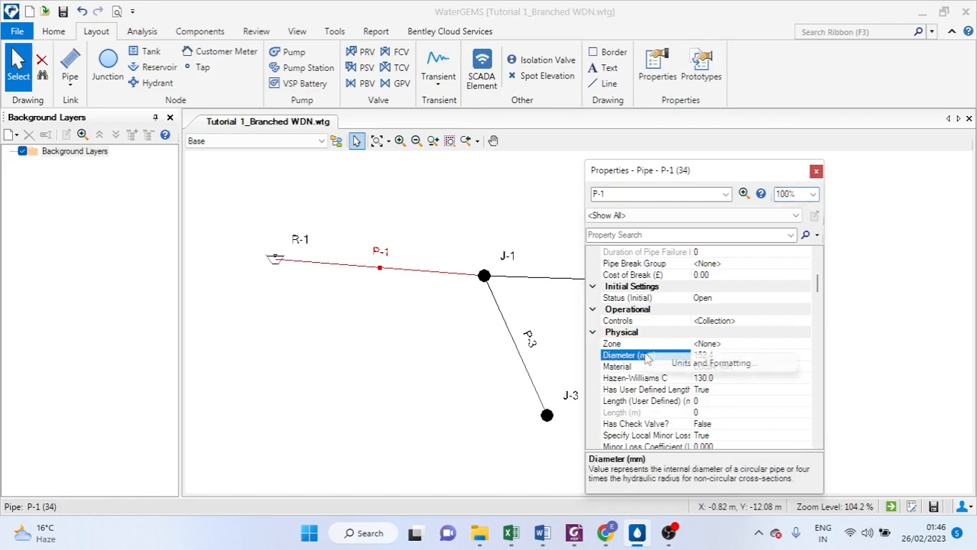
{"action": "left_click", "coordinate": [702, 364]}
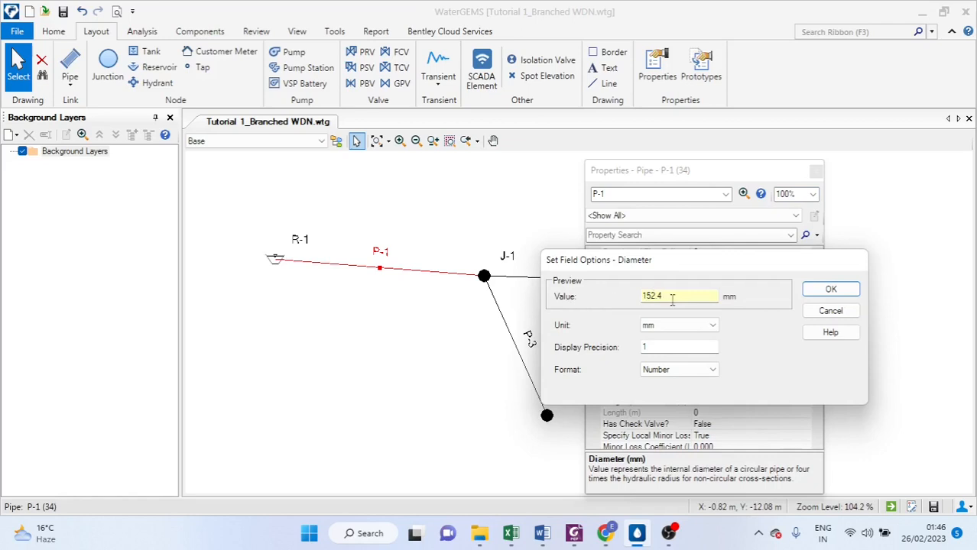
{"action": "left_click", "coordinate": [713, 327]}
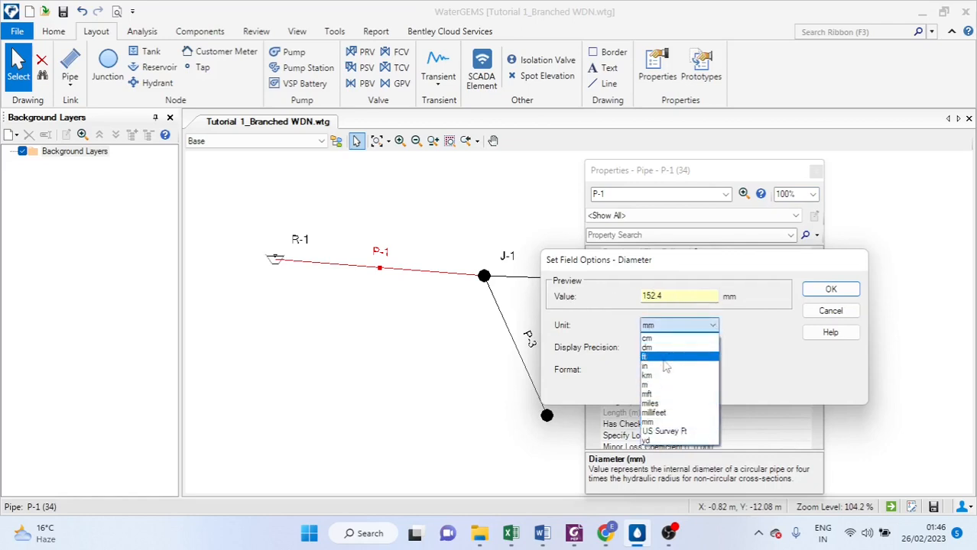
{"action": "left_click", "coordinate": [665, 367]}
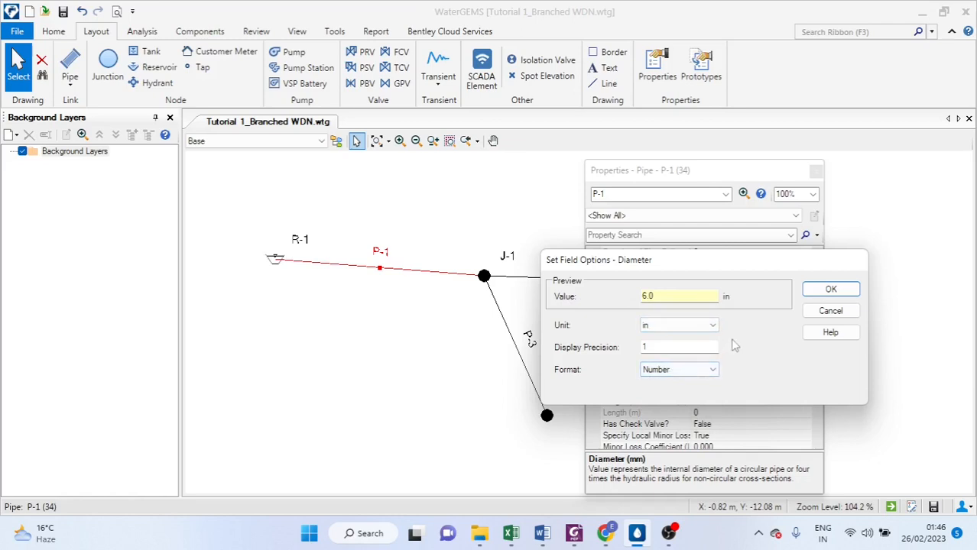
{"action": "left_click", "coordinate": [824, 292]}
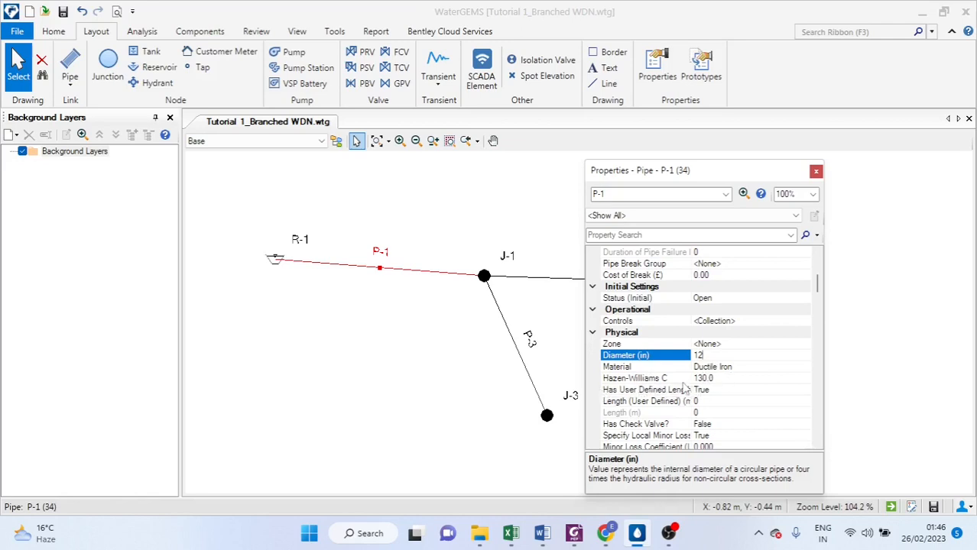
{"action": "left_click", "coordinate": [771, 402]}
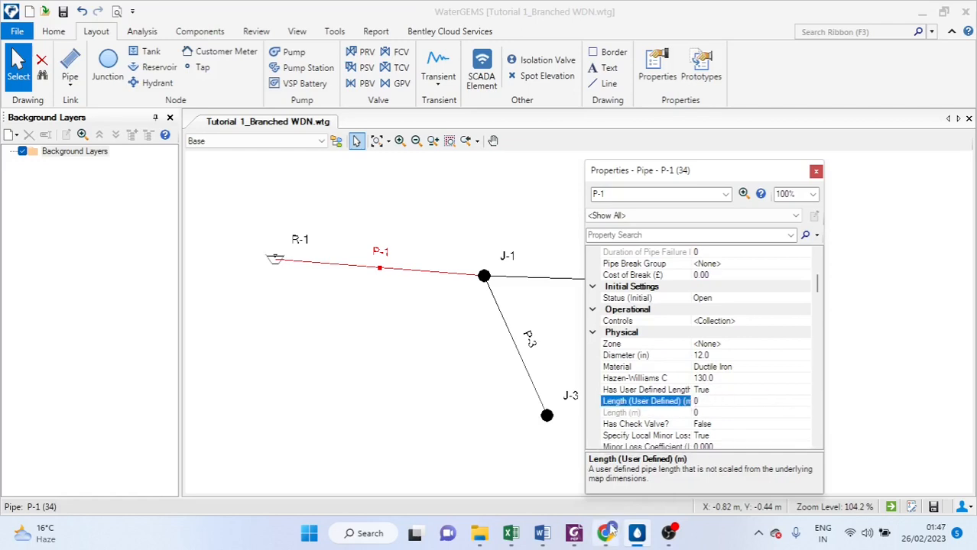
Check the pipe data table in the Excel project data sheet, then return to WaterGEMS
{"action": "mouse_move", "coordinate": [541, 541]}
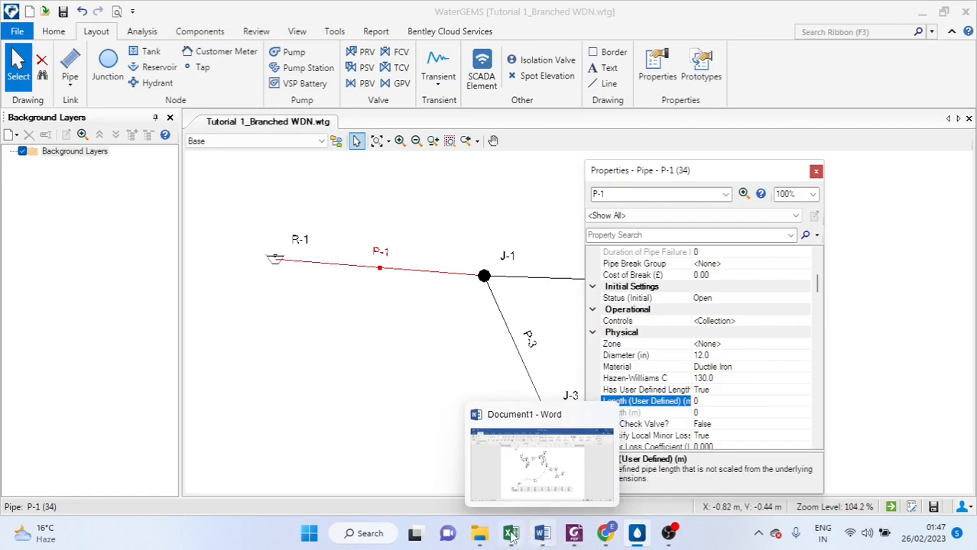
{"action": "mouse_move", "coordinate": [510, 535]}
{"action": "left_click", "coordinate": [491, 480]}
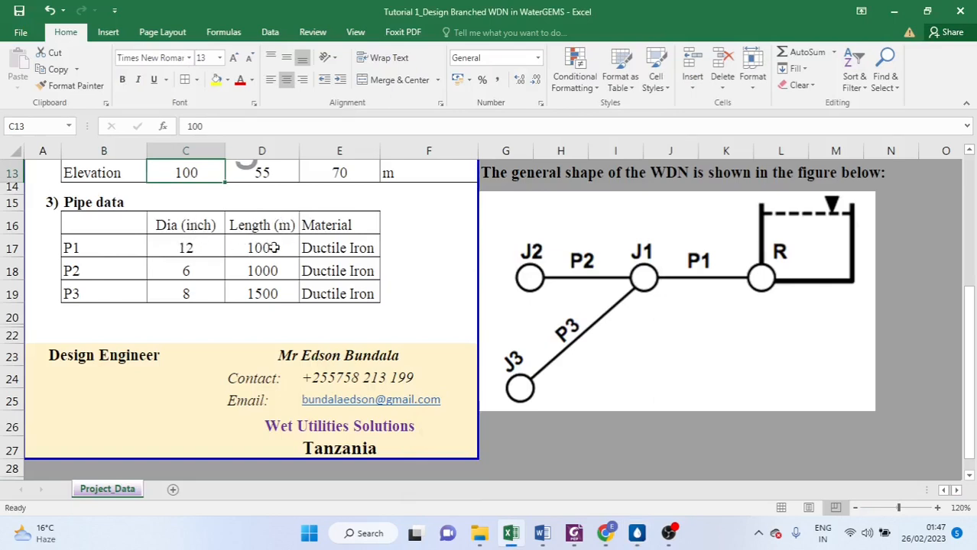
{"action": "left_click", "coordinate": [640, 535]}
{"action": "left_click", "coordinate": [718, 401]}
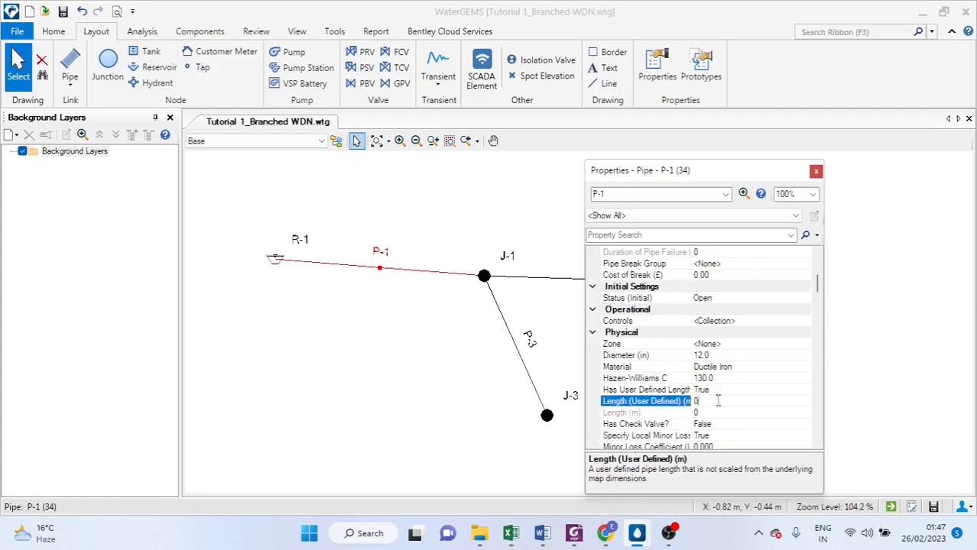
{"action": "left_click", "coordinate": [725, 392]}
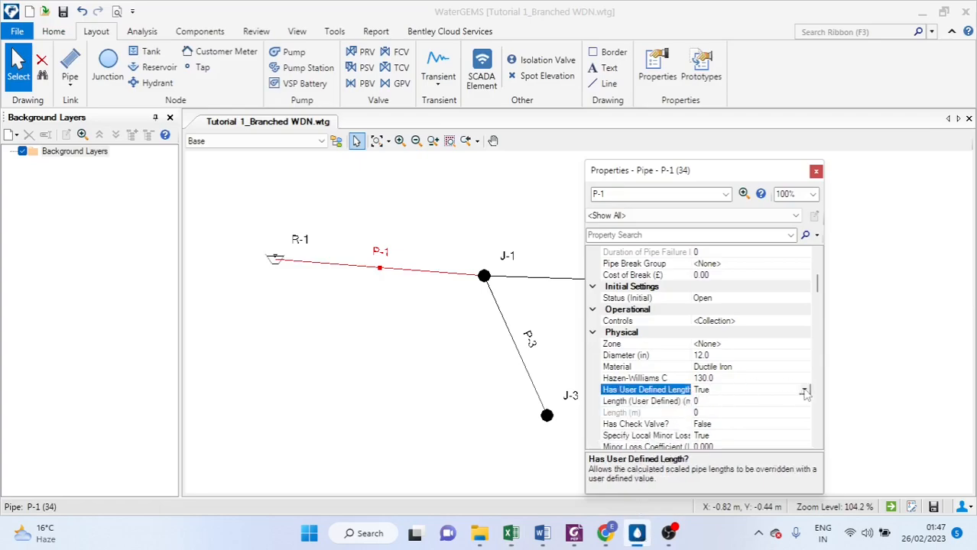
{"action": "left_click", "coordinate": [805, 392]}
{"action": "left_click", "coordinate": [723, 416]}
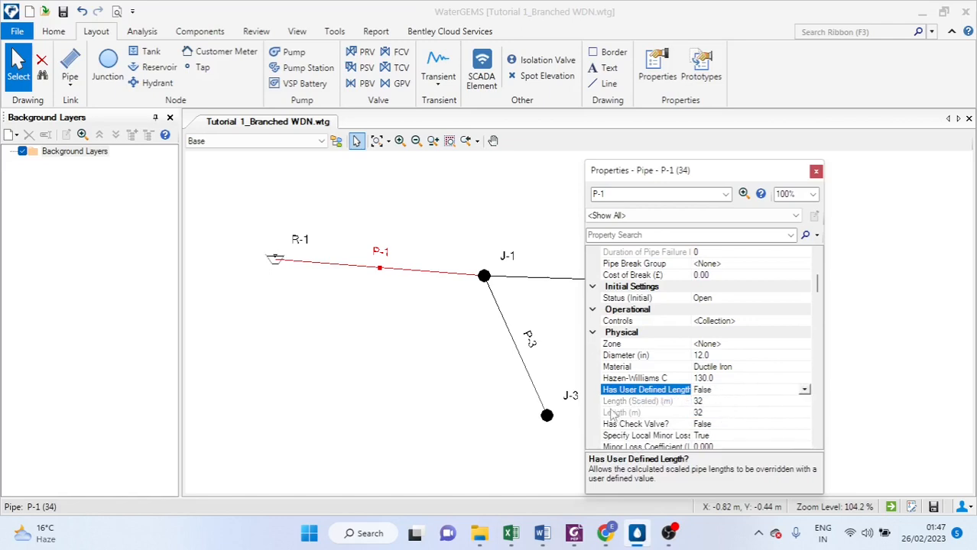
{"action": "left_click", "coordinate": [712, 402]}
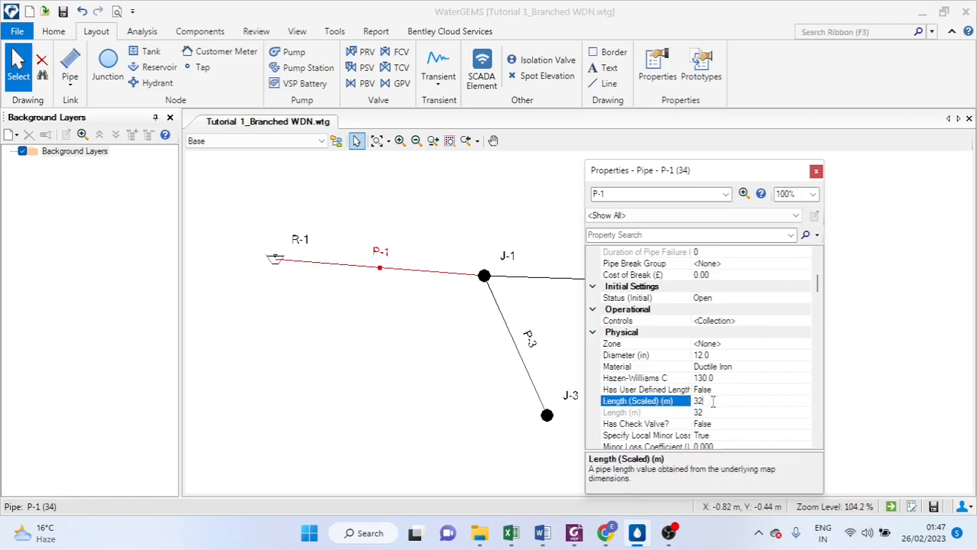
{"action": "left_click", "coordinate": [721, 390]}
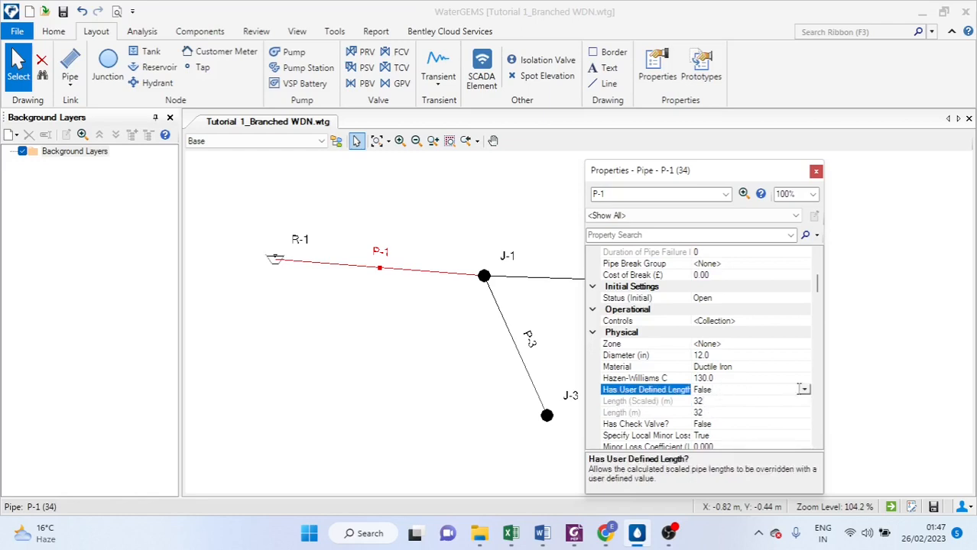
{"action": "left_click", "coordinate": [803, 389]}
{"action": "left_click", "coordinate": [705, 406]}
Set pipe P-1's user-defined length to 1000 m and close its properties
{"action": "left_click", "coordinate": [703, 403]}
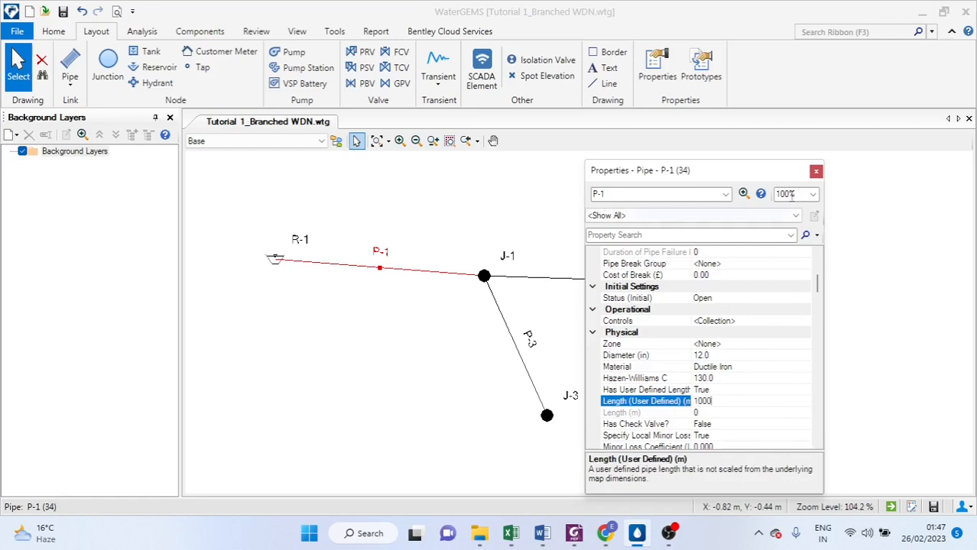
{"action": "left_click", "coordinate": [816, 173]}
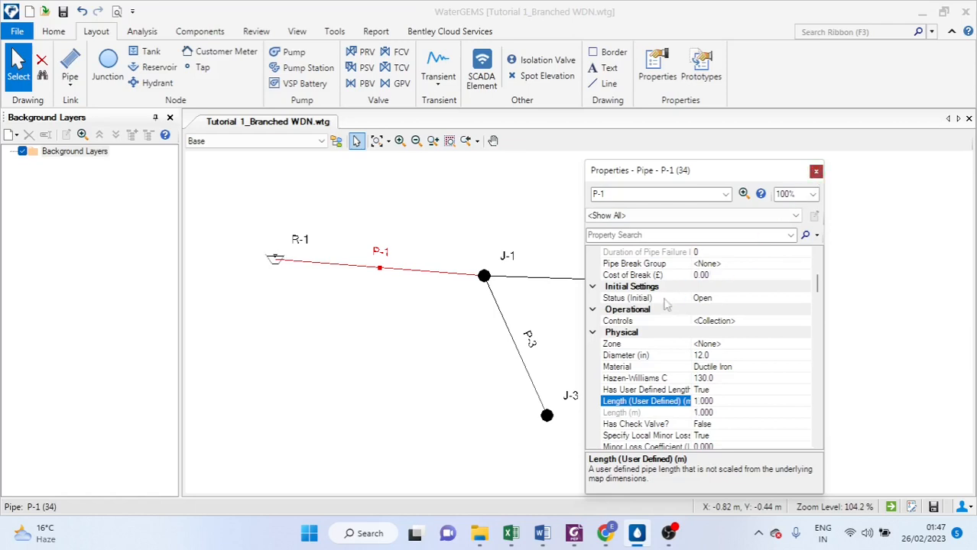
{"action": "left_click", "coordinate": [605, 280]}
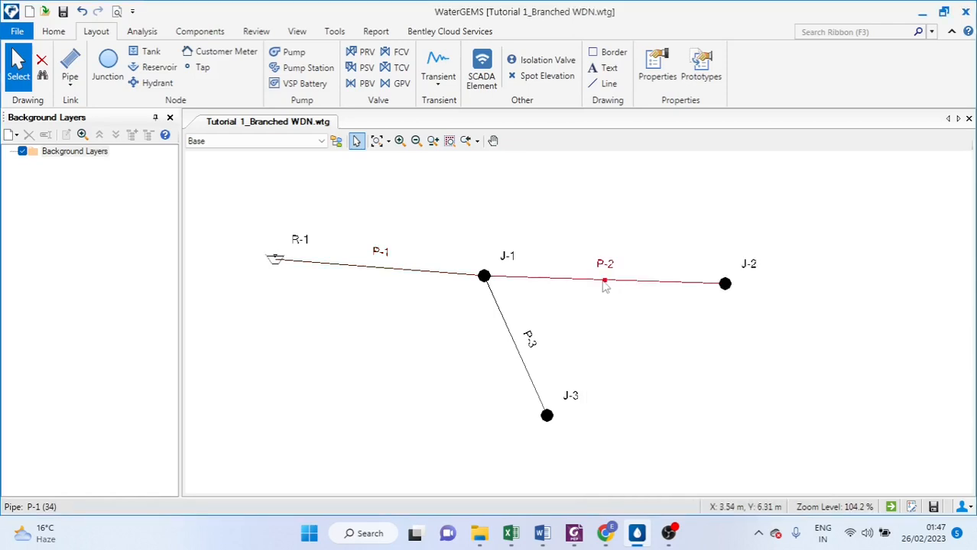
Open pipe P-2's properties, set its user-defined length to 1000 m and close them
{"action": "double_click", "coordinate": [607, 282]}
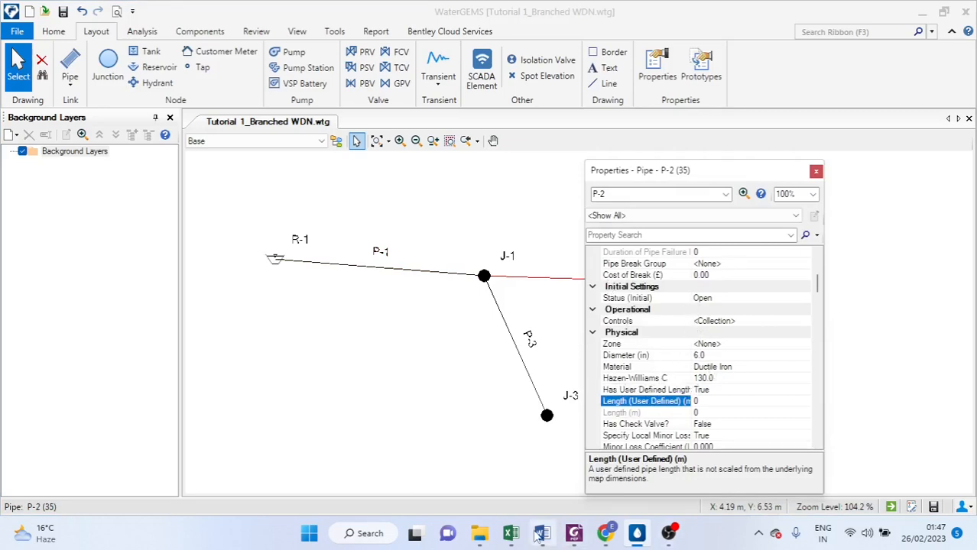
{"action": "mouse_move", "coordinate": [518, 537]}
{"action": "mouse_move", "coordinate": [490, 492]}
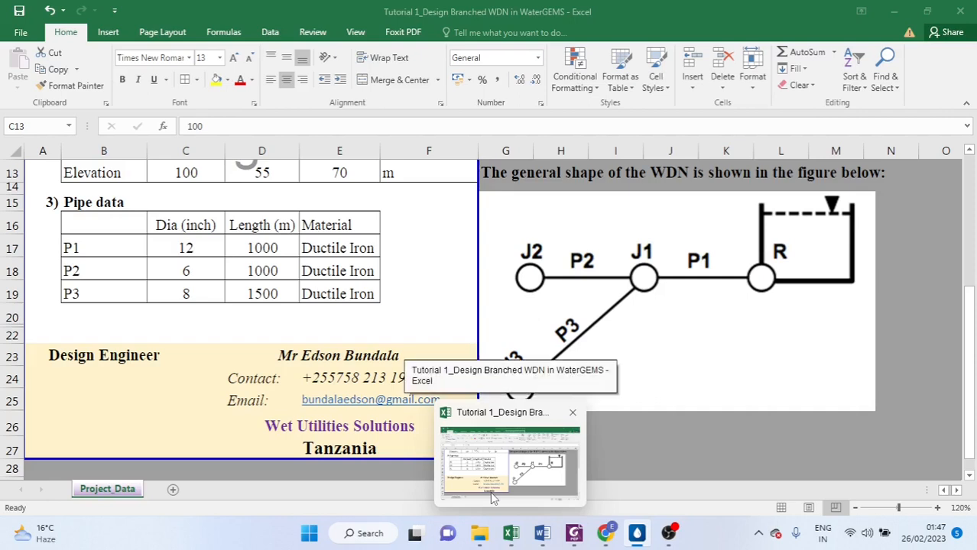
{"action": "left_click", "coordinate": [490, 491]}
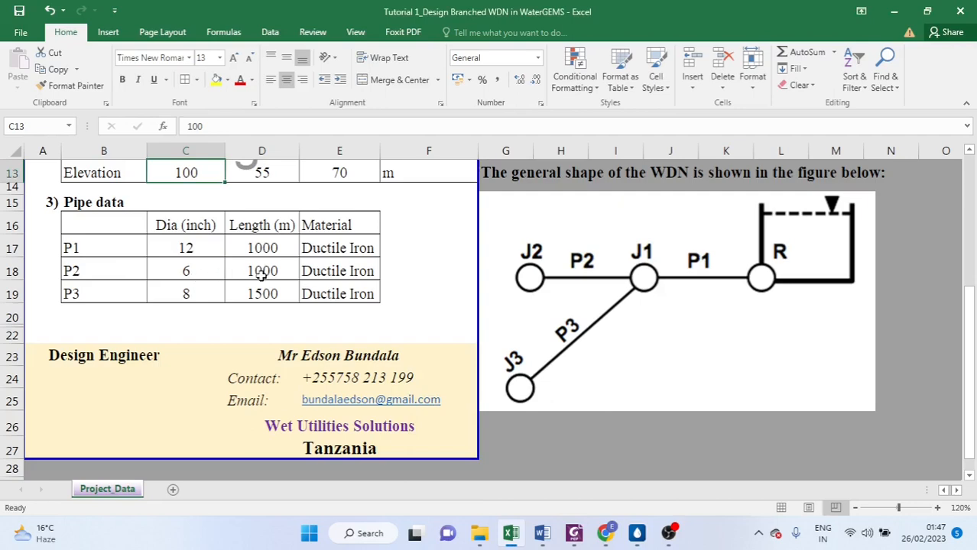
{"action": "mouse_move", "coordinate": [669, 533]}
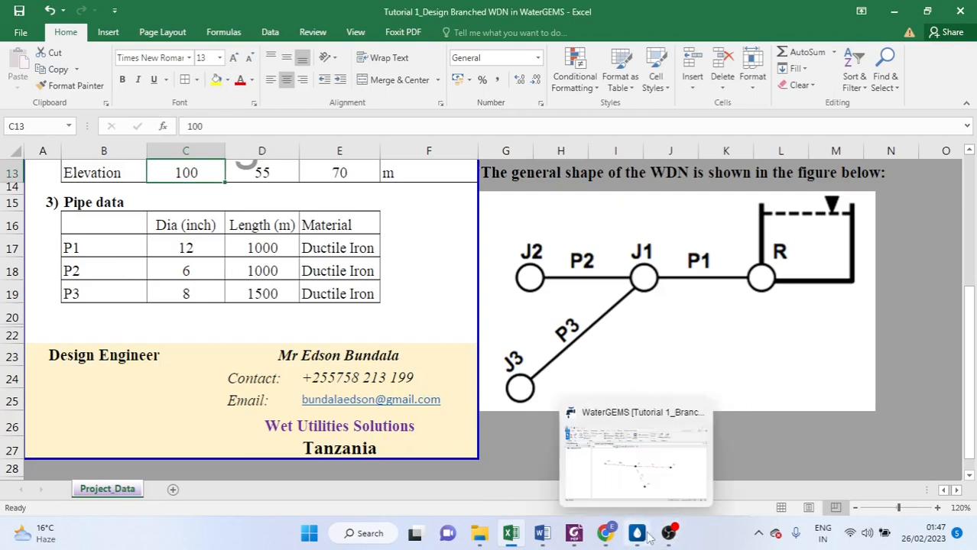
{"action": "left_click", "coordinate": [650, 468]}
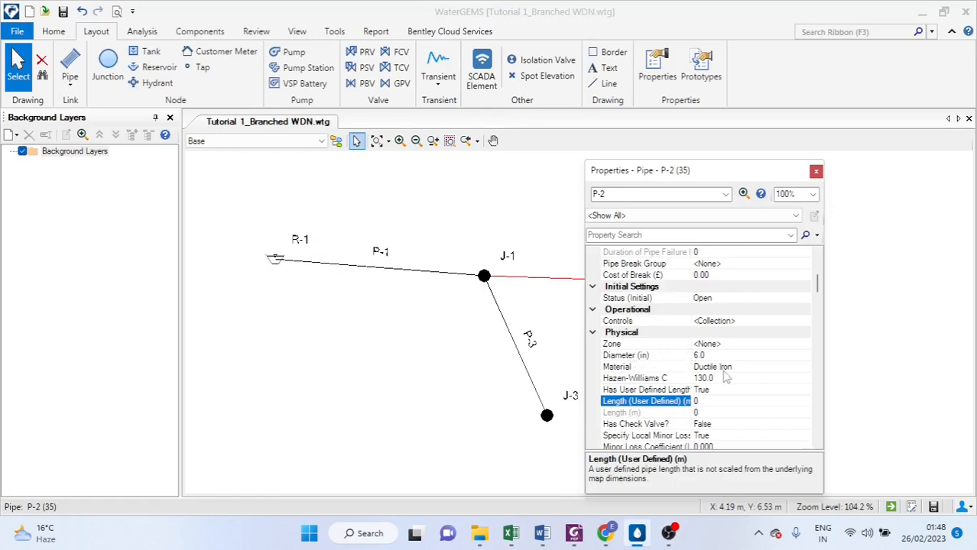
{"action": "left_click", "coordinate": [719, 392]}
{"action": "left_click", "coordinate": [711, 402]}
{"action": "key", "text": "BackSpace"}
{"action": "type", "text": "1000"}
{"action": "key", "text": "Return"}
{"action": "left_click", "coordinate": [816, 171]}
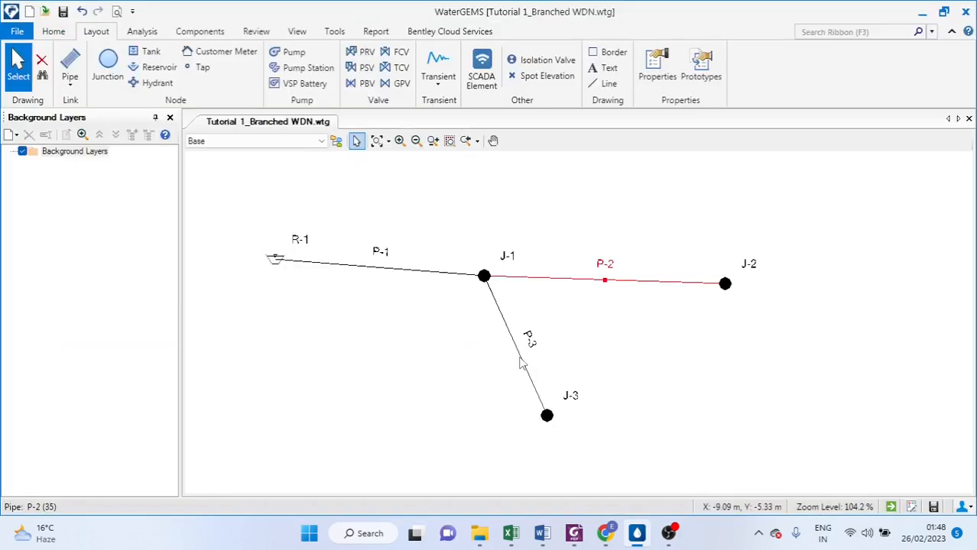
Open pipe P-3's properties and set its diameter to 8 in
{"action": "left_click", "coordinate": [520, 363]}
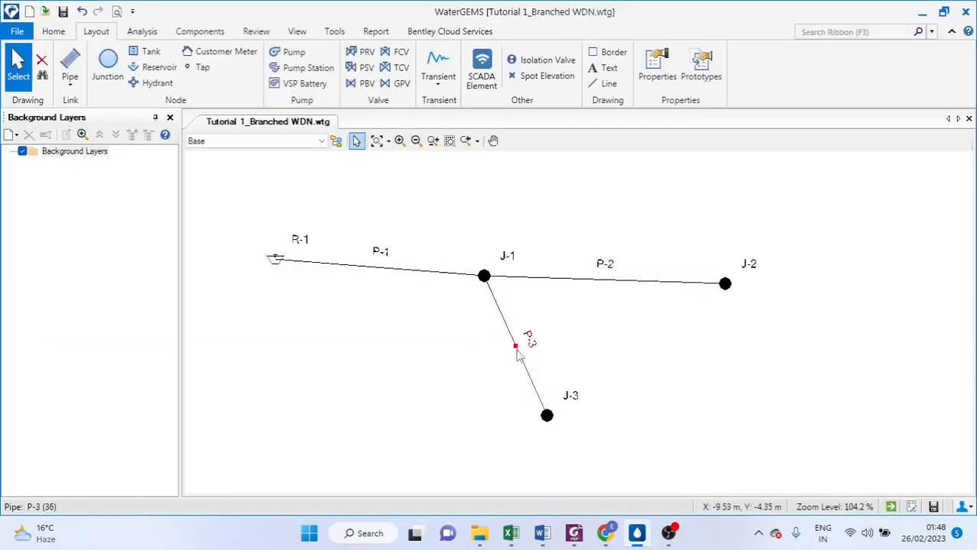
{"action": "double_click", "coordinate": [518, 354]}
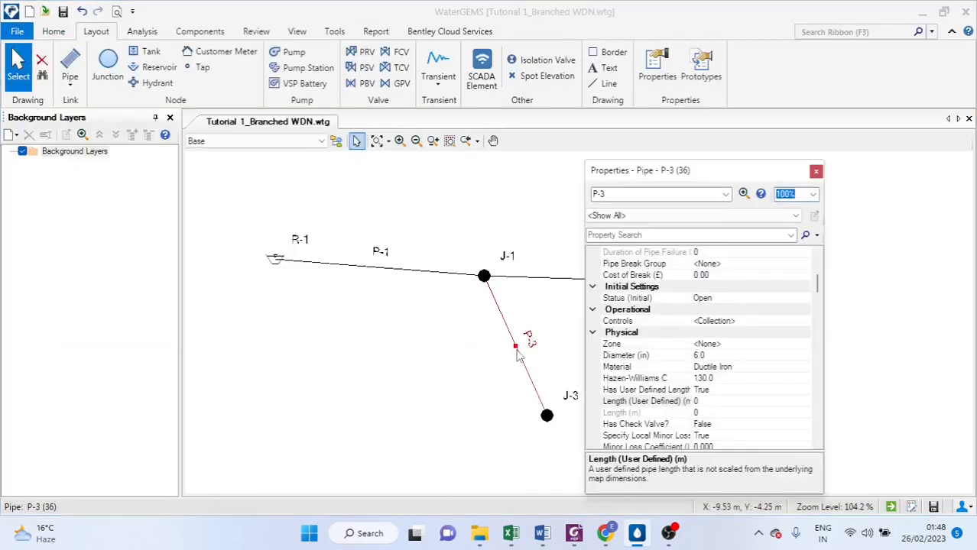
{"action": "left_click", "coordinate": [705, 357]}
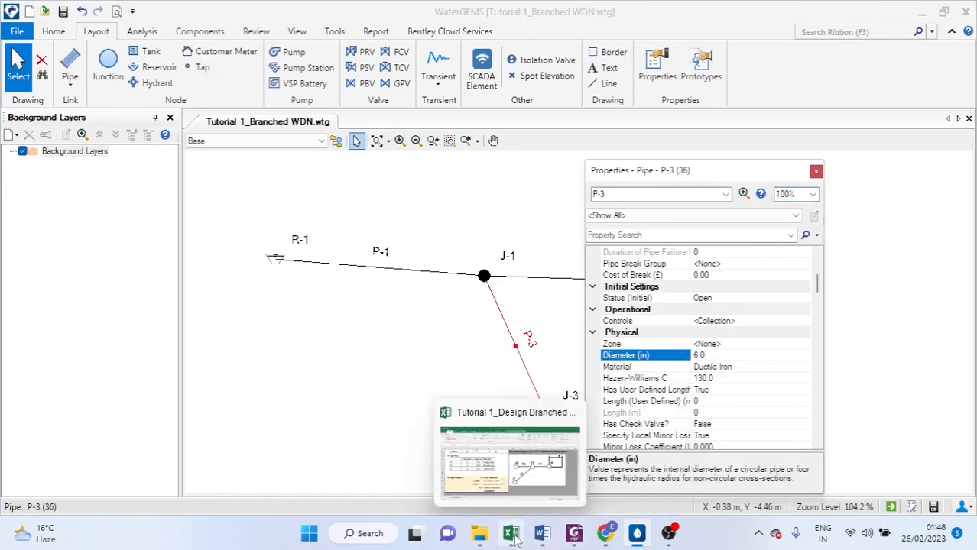
{"action": "left_click", "coordinate": [487, 480]}
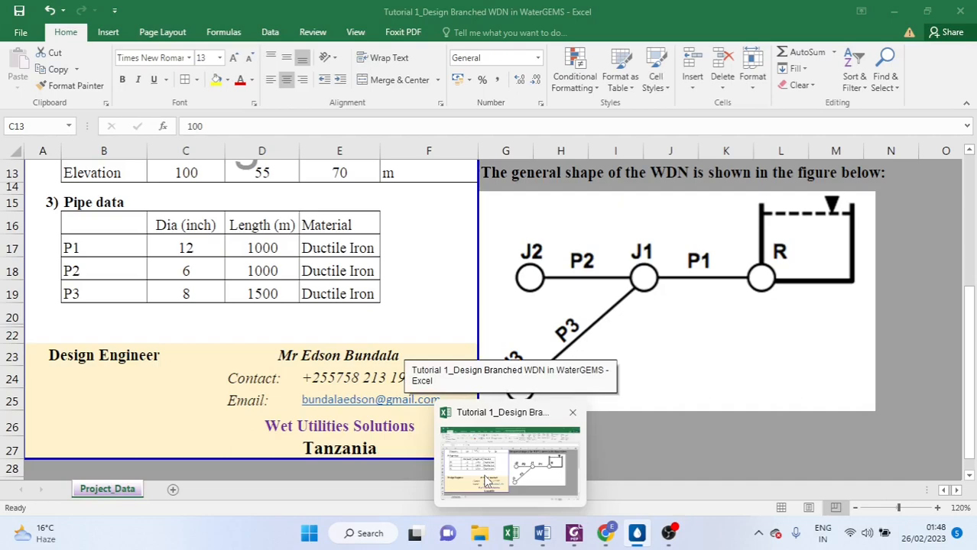
{"action": "left_click", "coordinate": [487, 480]}
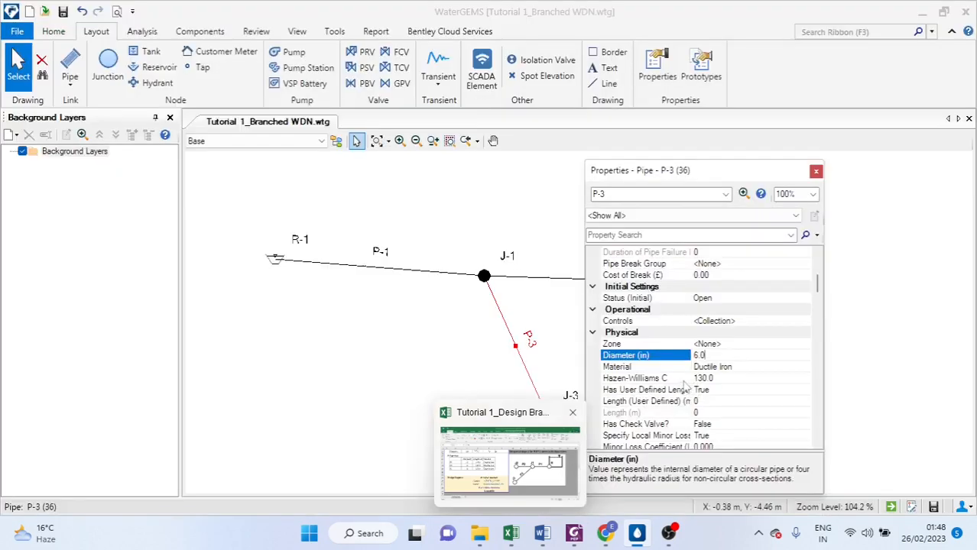
{"action": "key", "text": "BackSpace"}
{"action": "key", "text": "BackSpace"}
{"action": "key", "text": "BackSpace"}
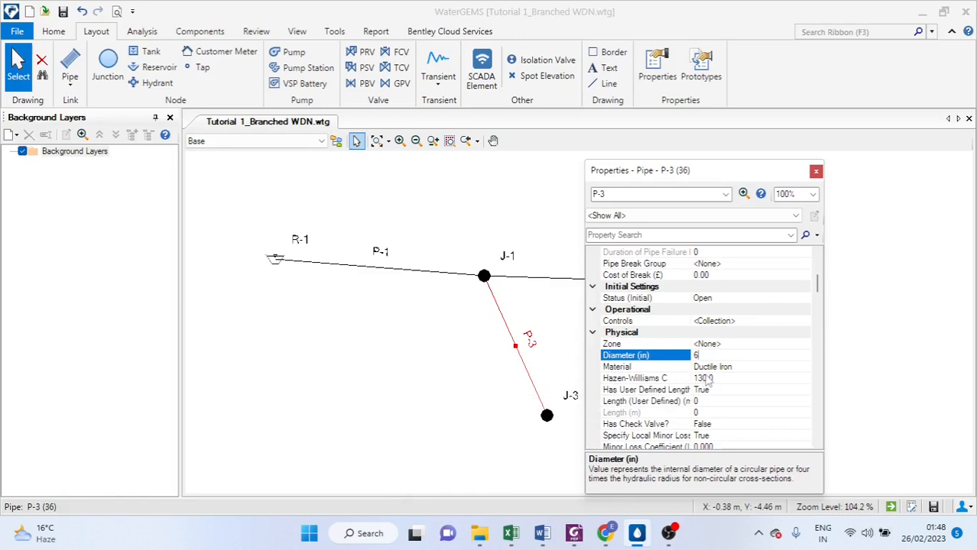
{"action": "type", "text": "8"}
Set pipe P-3's user-defined length to 1500 m and close its properties
{"action": "left_click", "coordinate": [726, 401]}
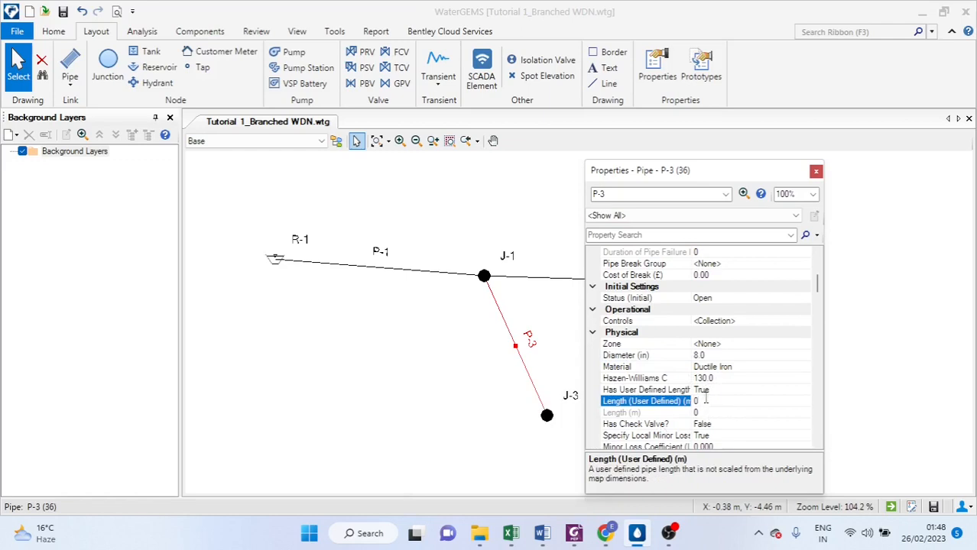
{"action": "key", "text": "BackSpace"}
{"action": "type", "text": "1500"}
{"action": "key", "text": "Return"}
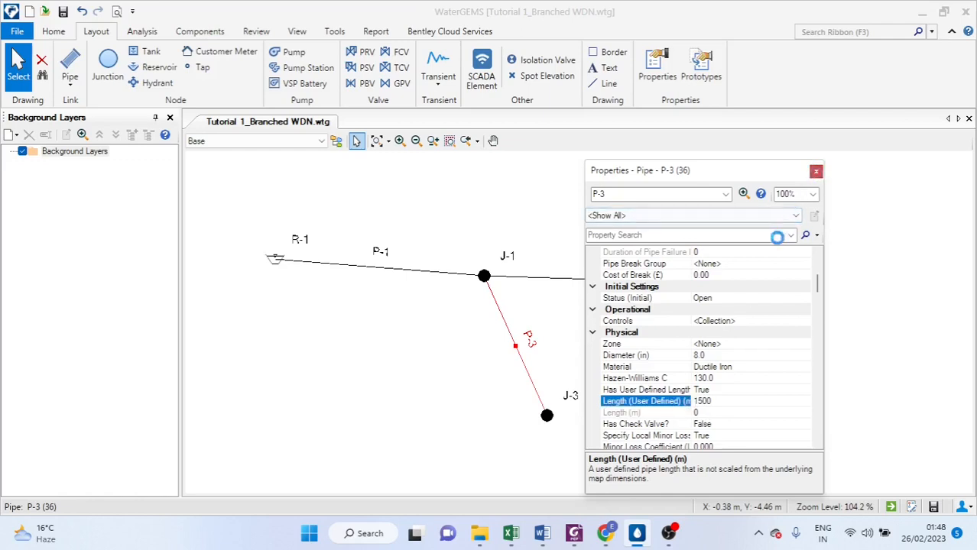
{"action": "left_click", "coordinate": [817, 171]}
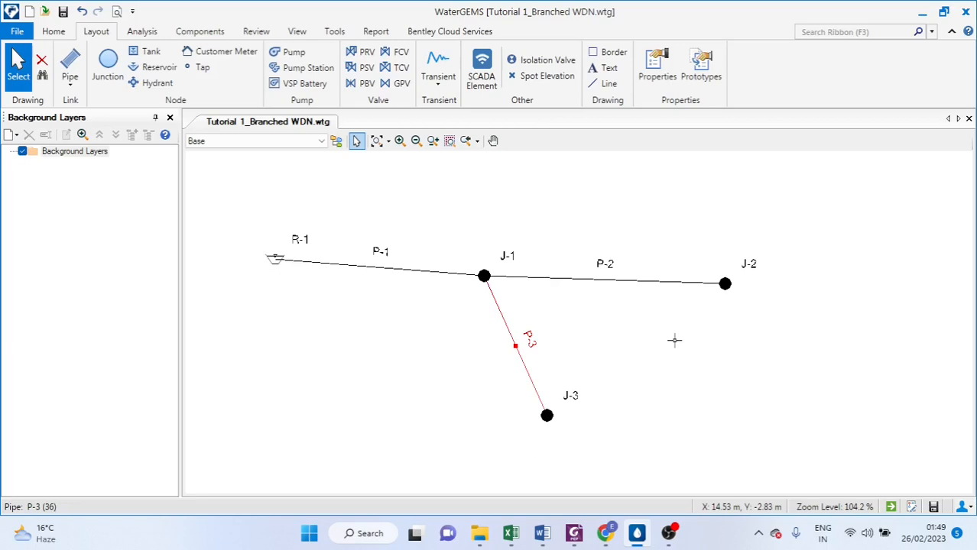
Validate the network model and dismiss the engine message
{"action": "left_click_drag", "start_coordinate": [675, 341], "coordinate": [355, 157]}
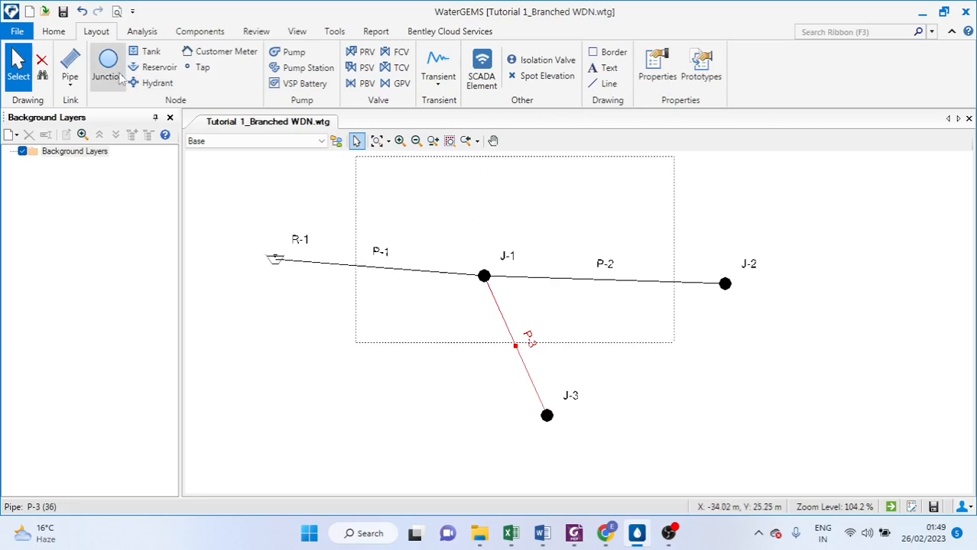
{"action": "left_click", "coordinate": [53, 31]}
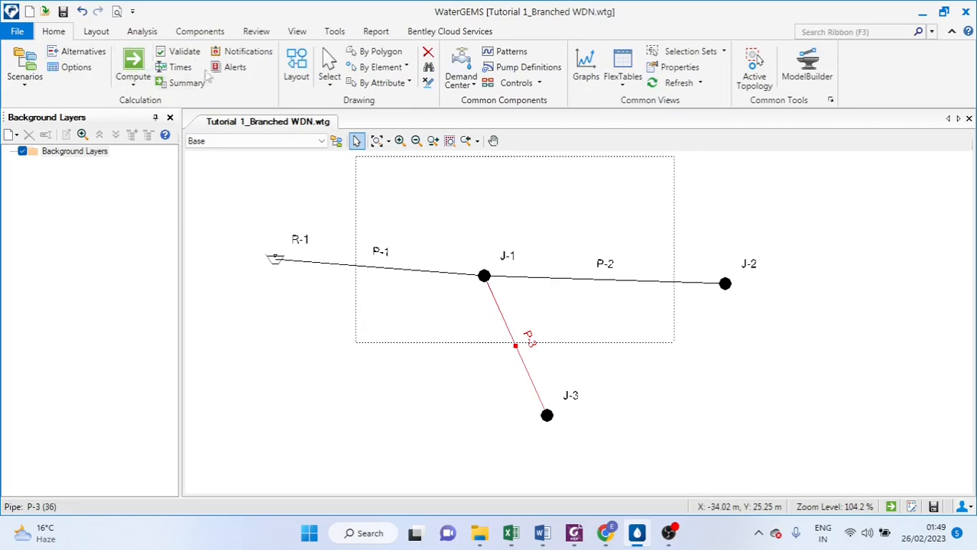
{"action": "left_click", "coordinate": [181, 51]}
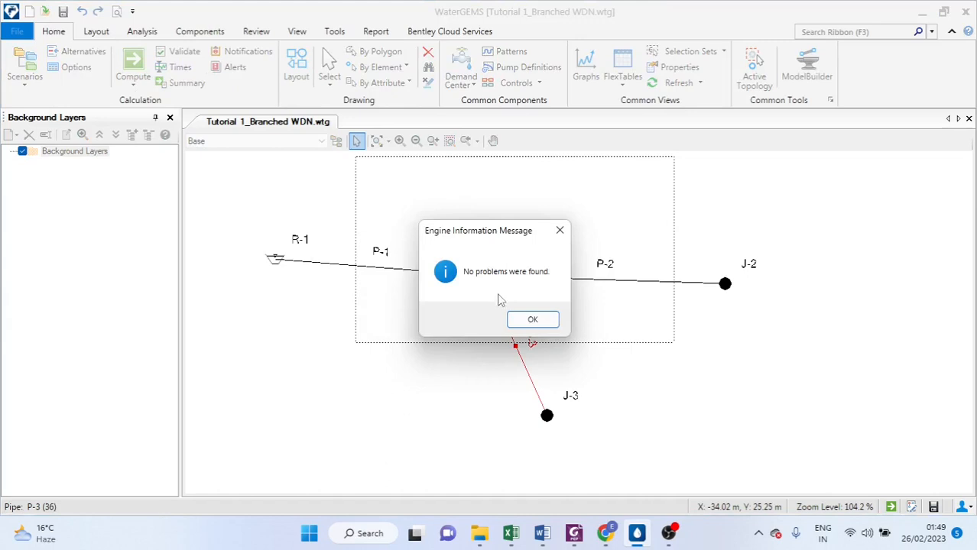
{"action": "left_click", "coordinate": [526, 321]}
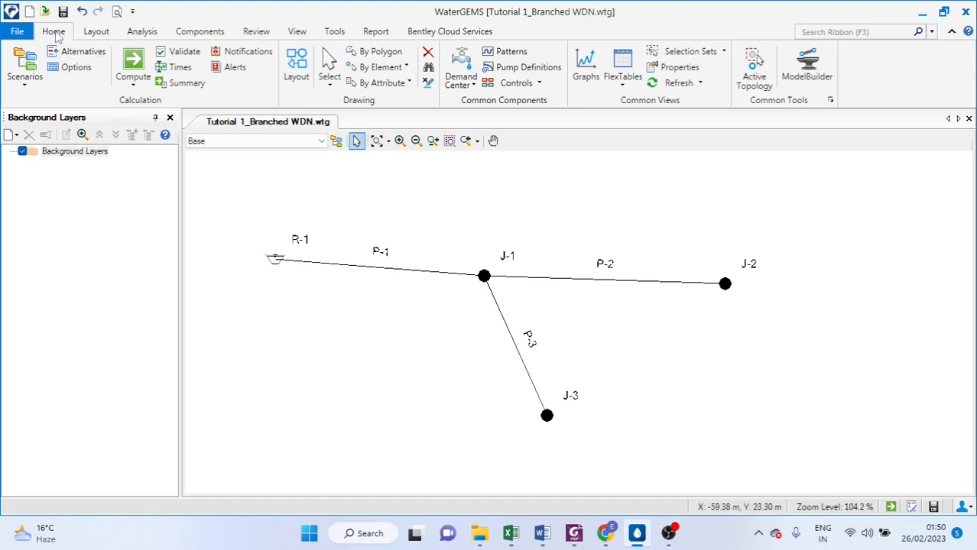
Open the steady-state base calculation options and set the friction method to Hazen-Williams and calculation type to Hydraulics Only
{"action": "left_click", "coordinate": [75, 68]}
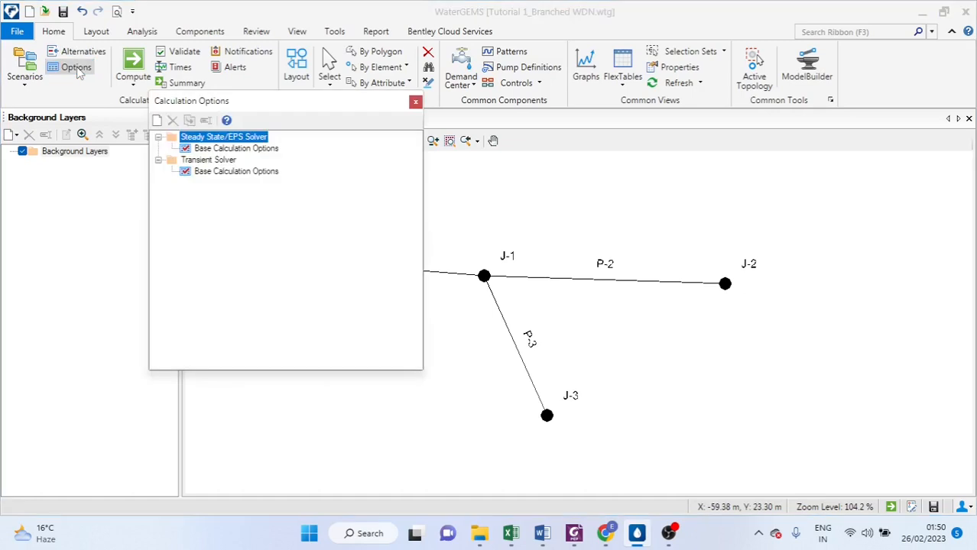
{"action": "double_click", "coordinate": [246, 149]}
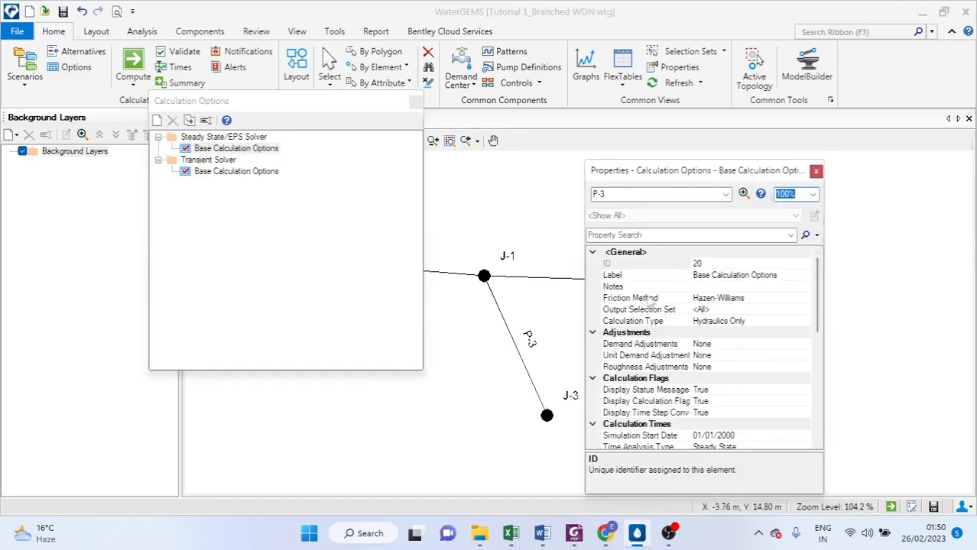
{"action": "left_click", "coordinate": [740, 299]}
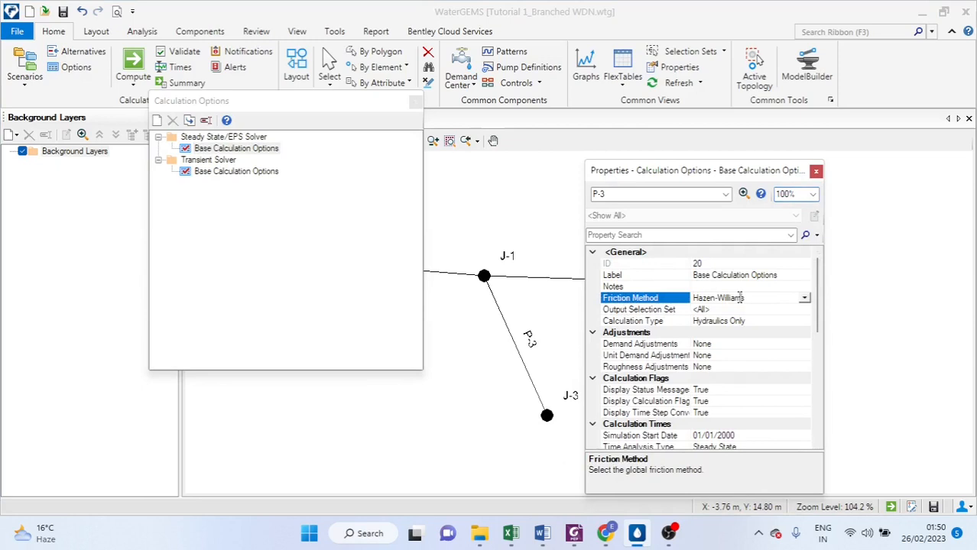
{"action": "left_click", "coordinate": [805, 299]}
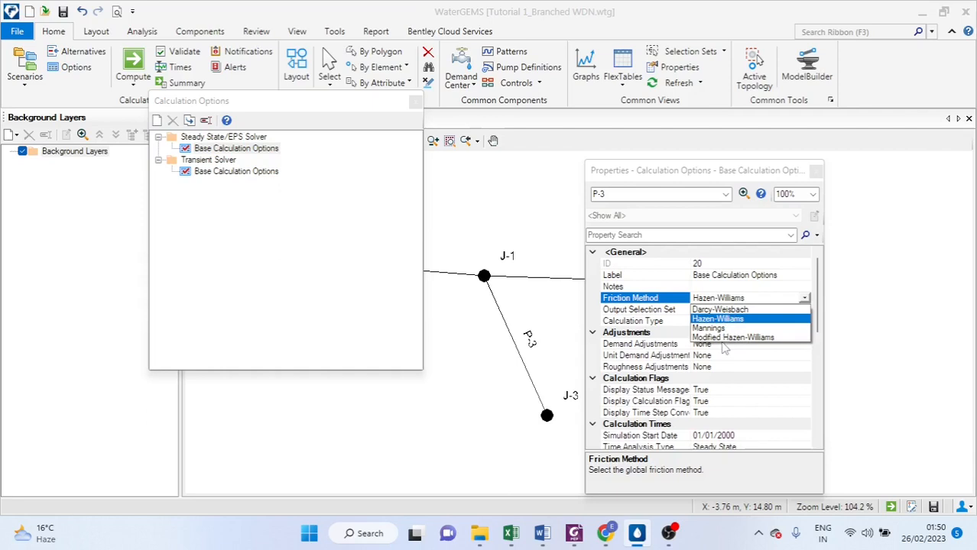
{"action": "left_click", "coordinate": [731, 320]}
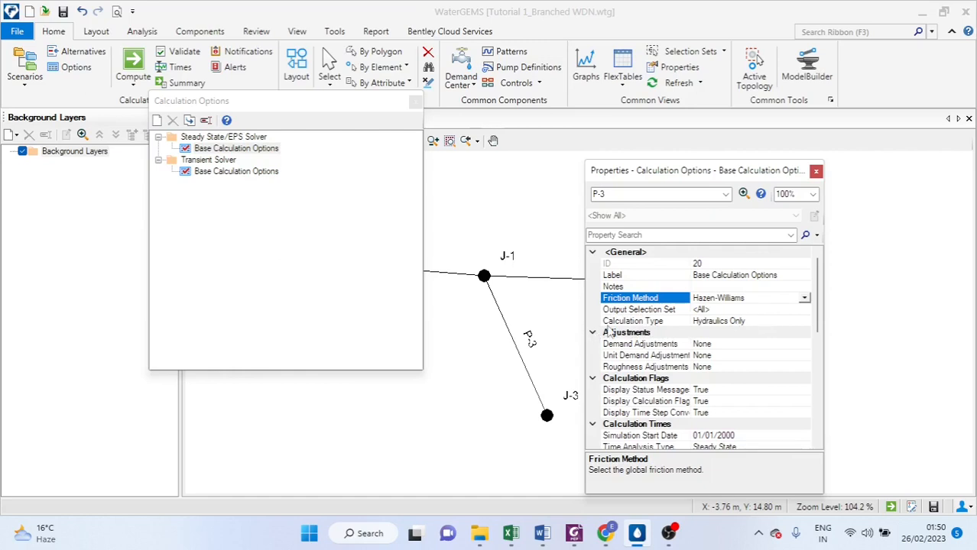
{"action": "left_click", "coordinate": [748, 322]}
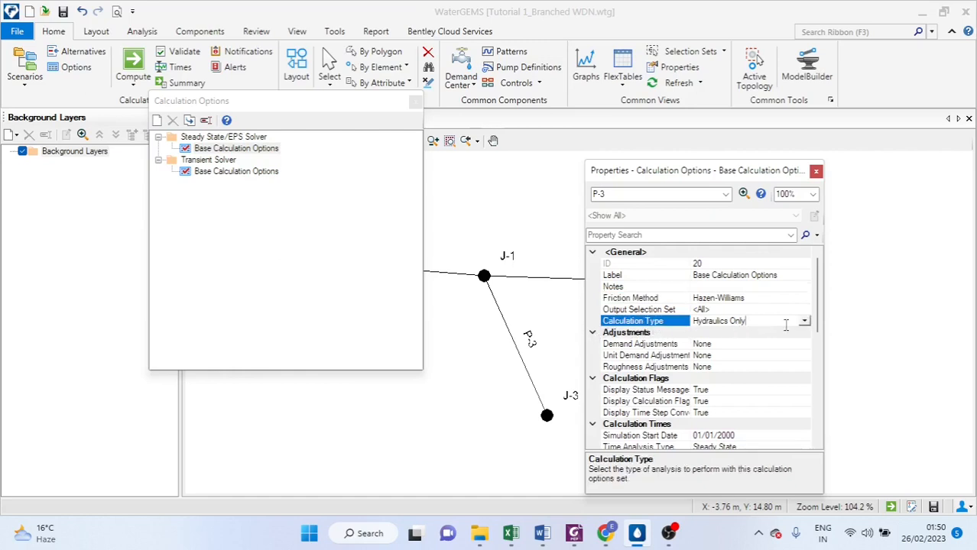
{"action": "left_click", "coordinate": [805, 321]}
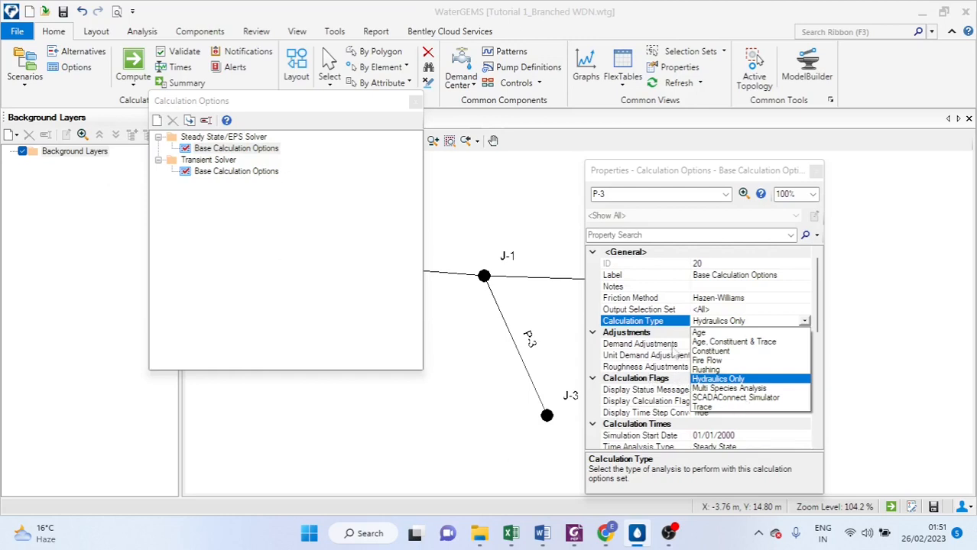
{"action": "left_click", "coordinate": [755, 321]}
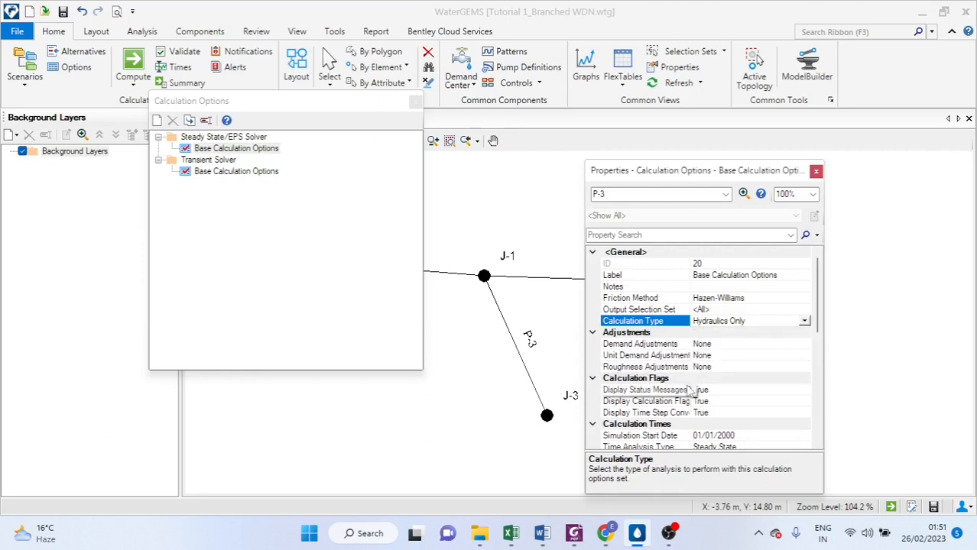
Set the time analysis type to Steady State and close the calculation options
{"action": "scroll", "coordinate": [690, 386], "scroll_direction": "down", "scroll_amount": 1}
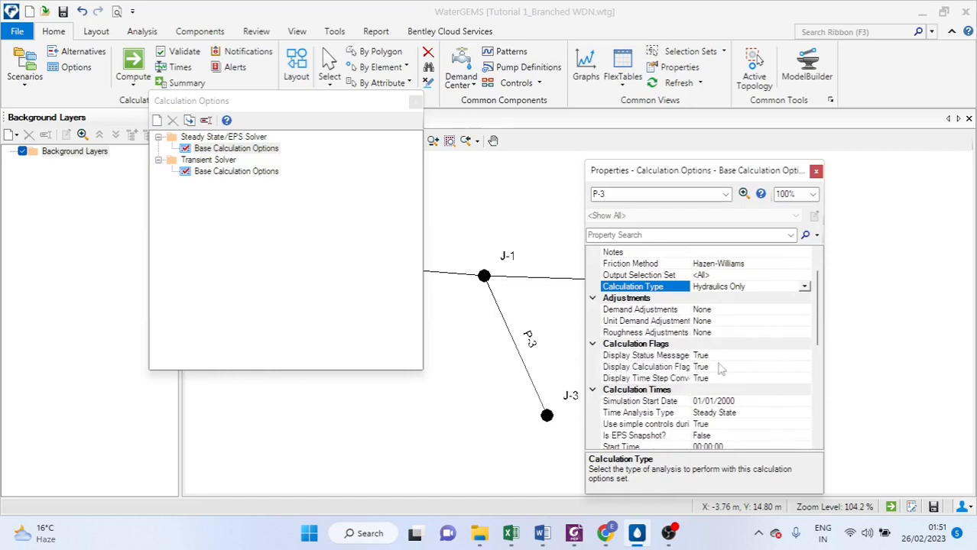
{"action": "scroll", "coordinate": [721, 374], "scroll_direction": "down", "scroll_amount": 1}
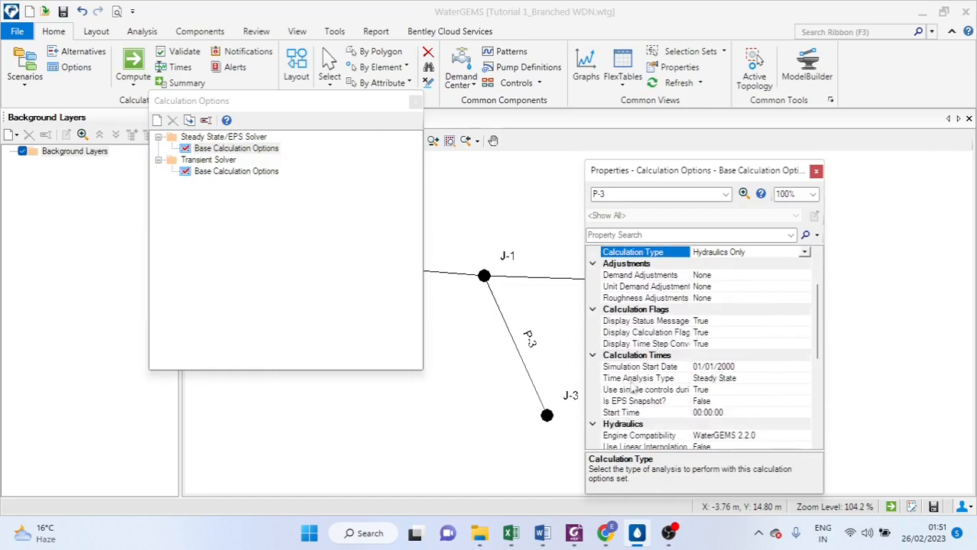
{"action": "left_click", "coordinate": [728, 378]}
{"action": "left_click", "coordinate": [806, 379]}
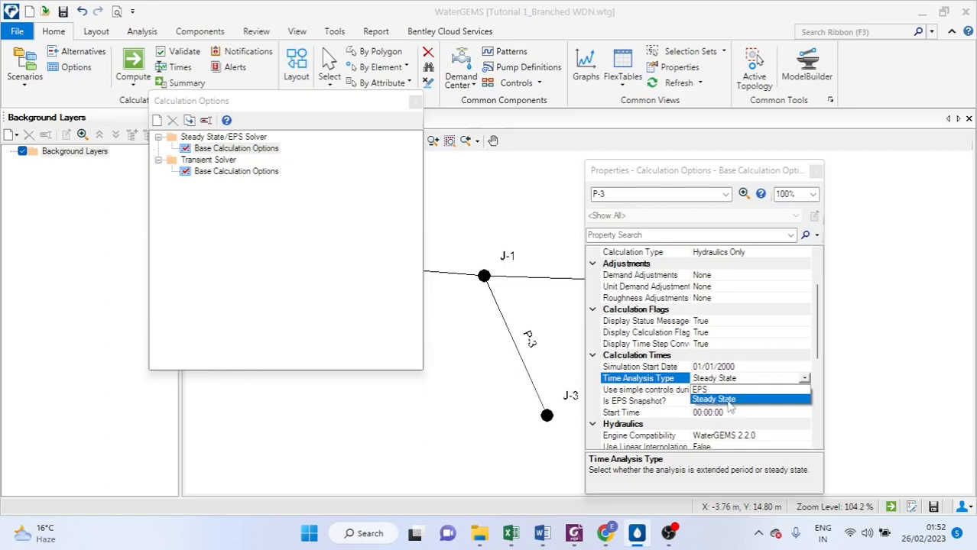
{"action": "left_click", "coordinate": [730, 406]}
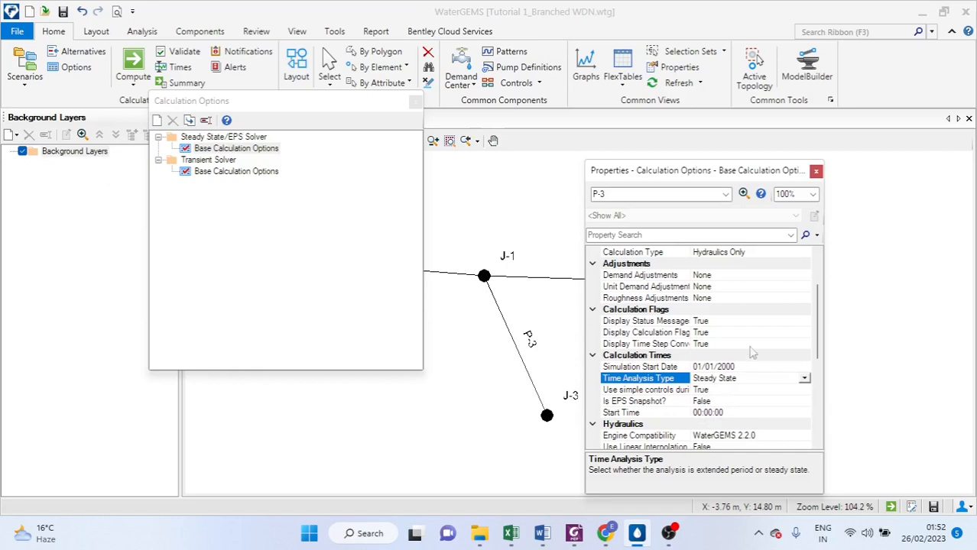
{"action": "left_click", "coordinate": [816, 171]}
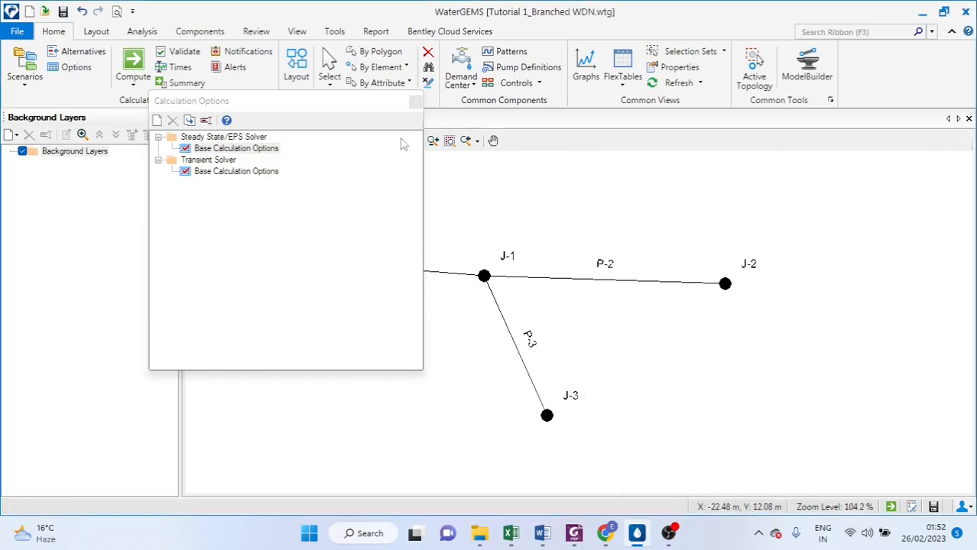
{"action": "left_click", "coordinate": [415, 102]}
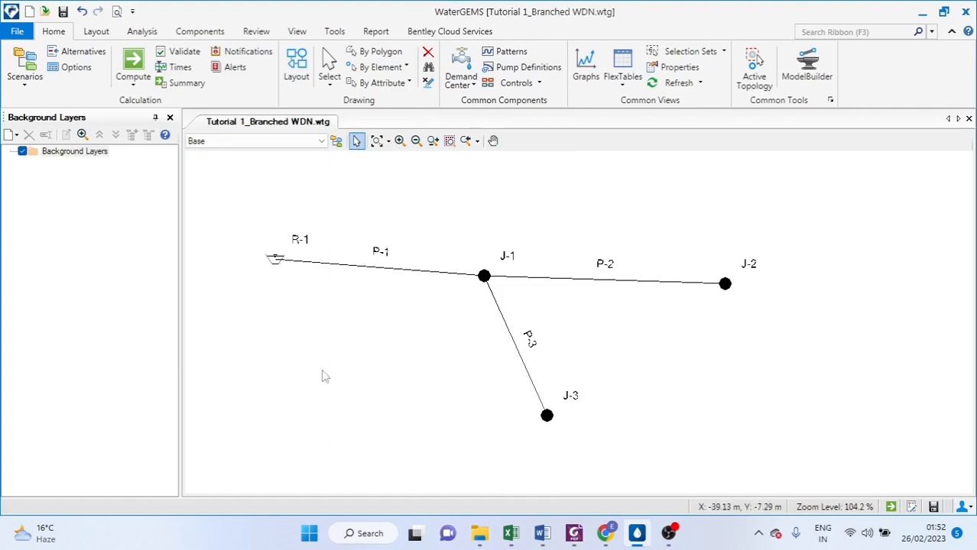
Validate the model again, then compute the current scenario and close the calculation summary
{"action": "left_click", "coordinate": [180, 51]}
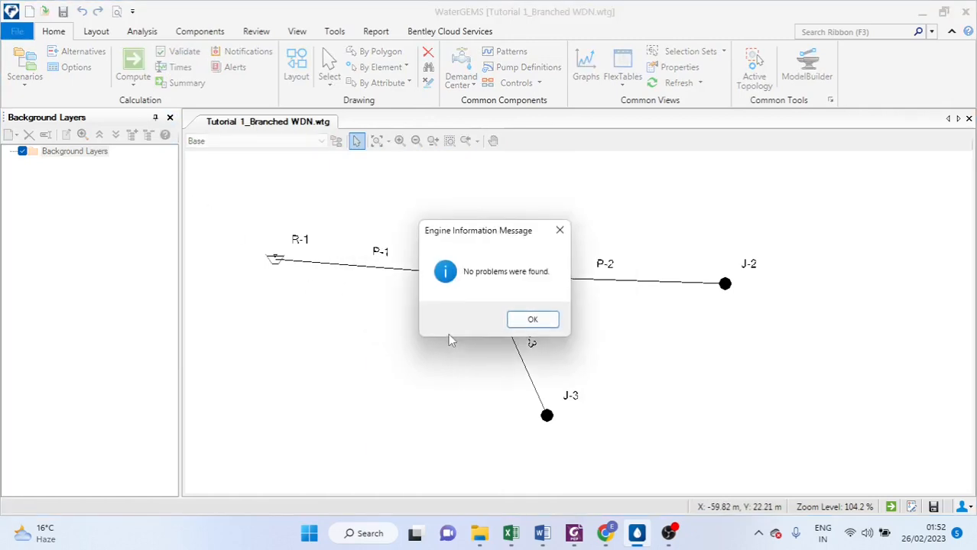
{"action": "left_click", "coordinate": [533, 320]}
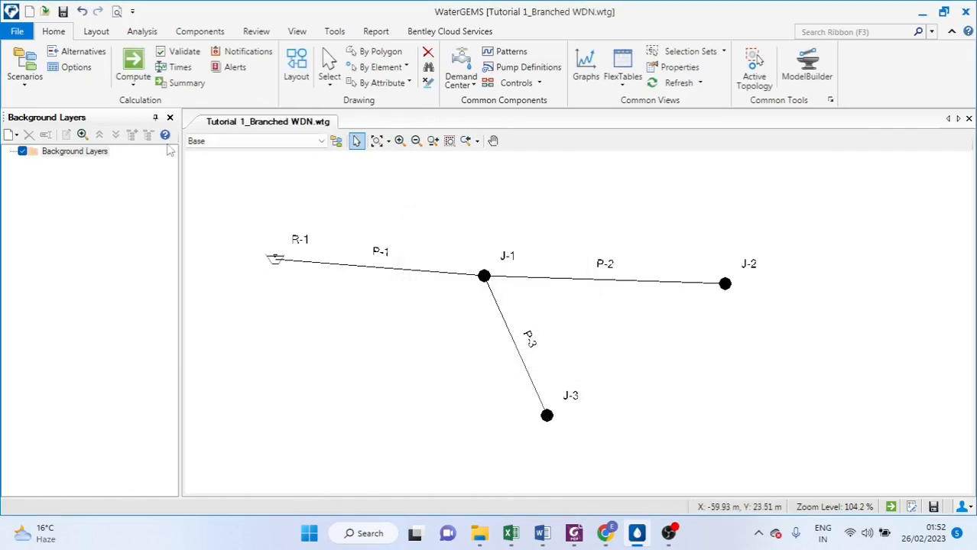
{"action": "left_click", "coordinate": [142, 64]}
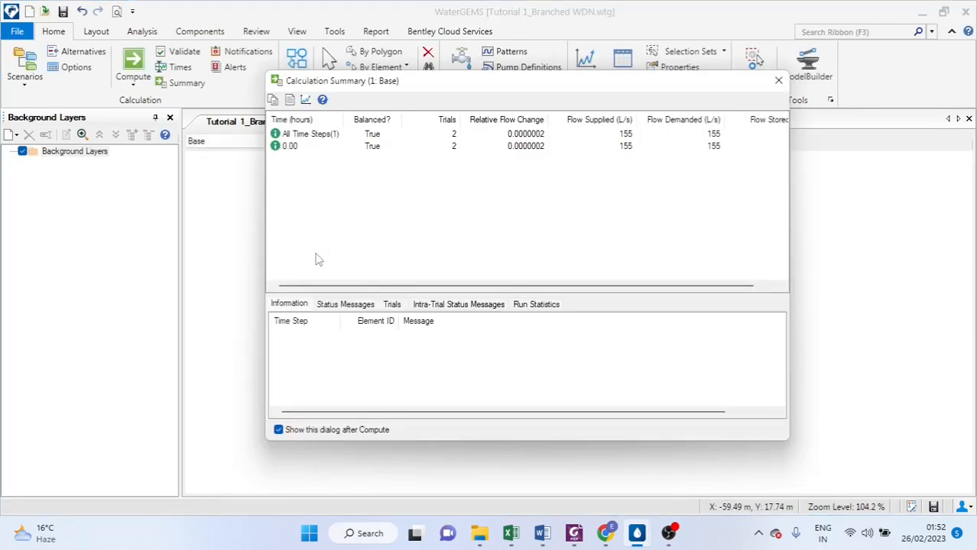
{"action": "left_click", "coordinate": [778, 80]}
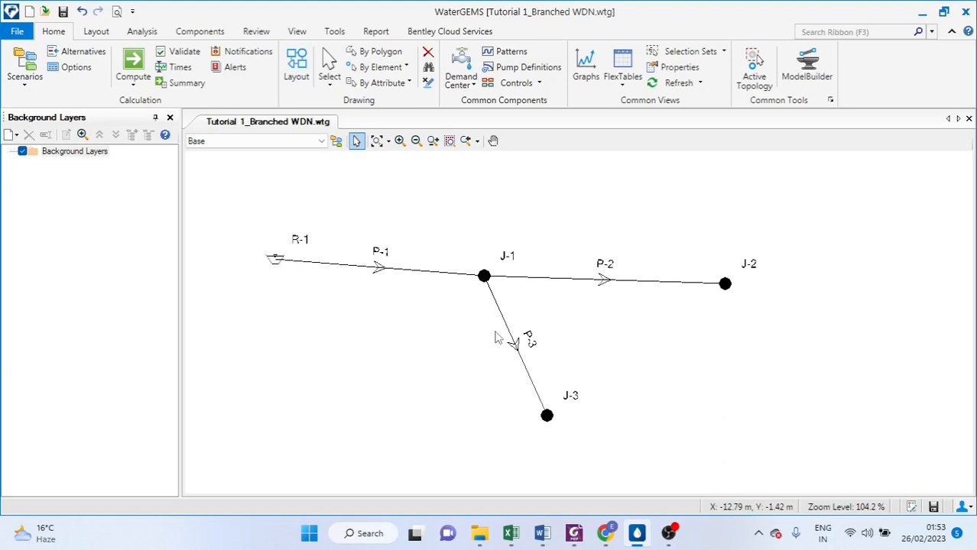
Open the Pipe FlexTable and review the pipe flow, velocity and headloss results
{"action": "left_click", "coordinate": [624, 85]}
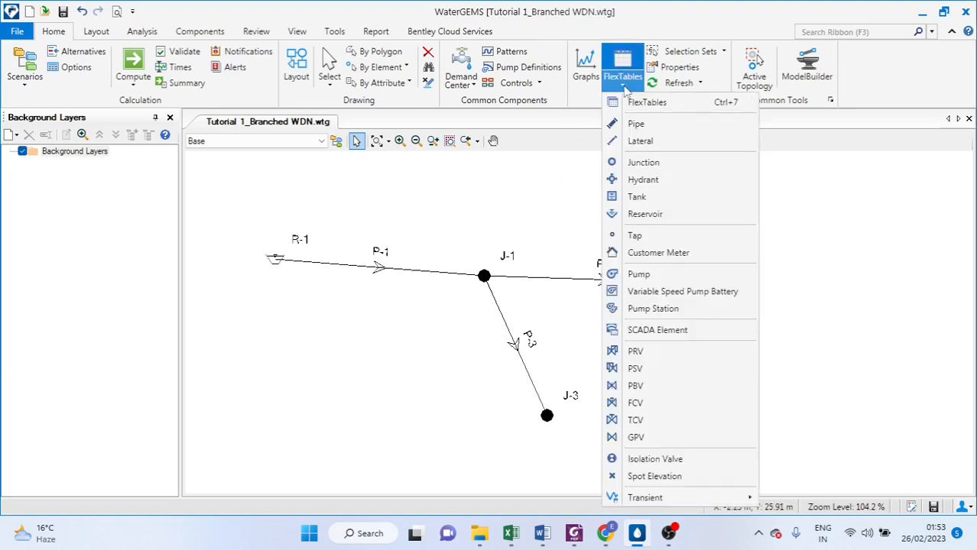
{"action": "left_click", "coordinate": [637, 124]}
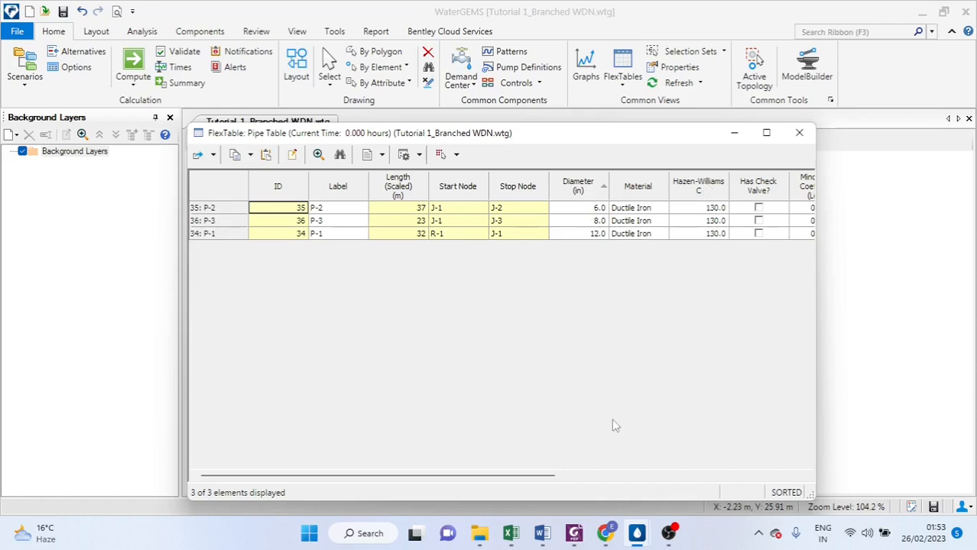
{"action": "left_click_drag", "start_coordinate": [543, 477], "coordinate": [765, 480]}
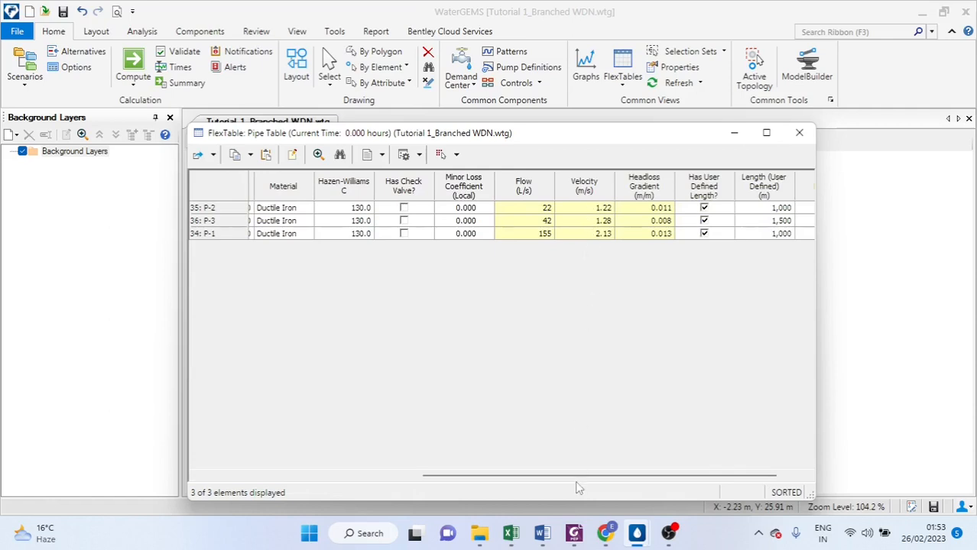
{"action": "left_click_drag", "start_coordinate": [578, 479], "coordinate": [348, 481]}
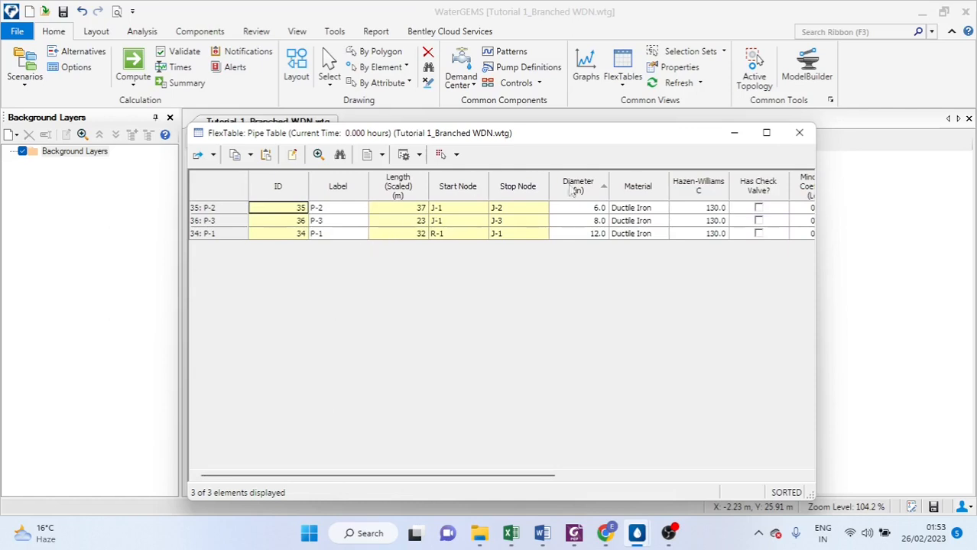
{"action": "left_click", "coordinate": [799, 133]}
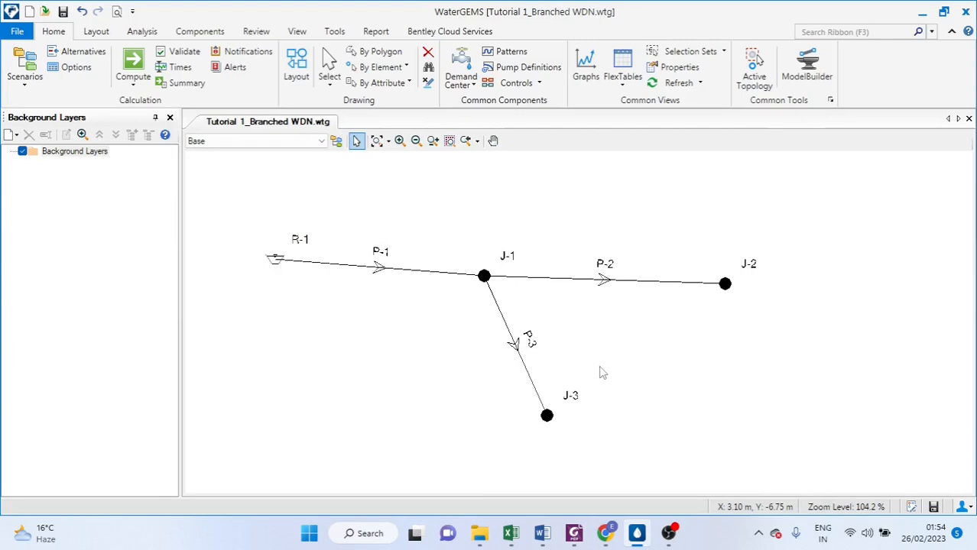
Create a new profile along the path from reservoir R-1 to junction J-3 and open it
{"action": "left_click", "coordinate": [298, 31]}
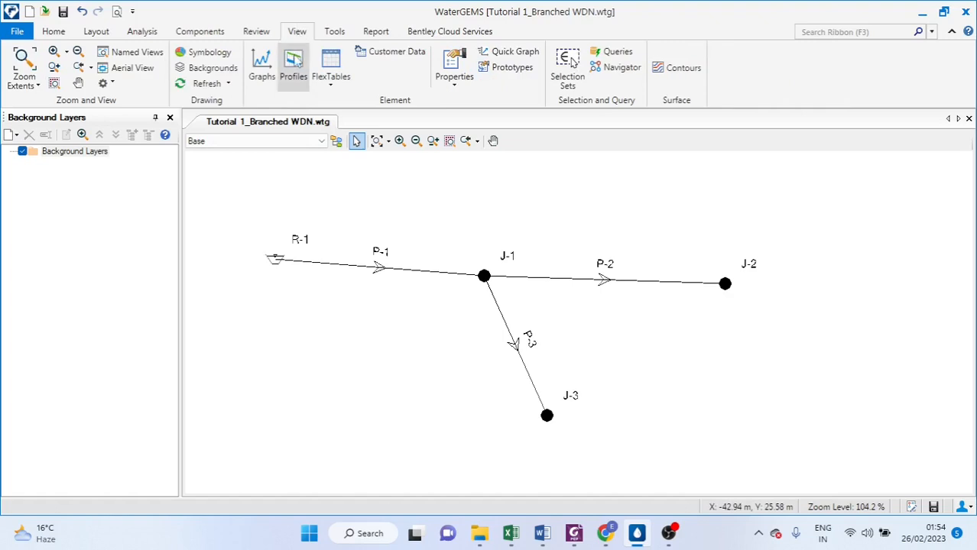
{"action": "left_click", "coordinate": [294, 63]}
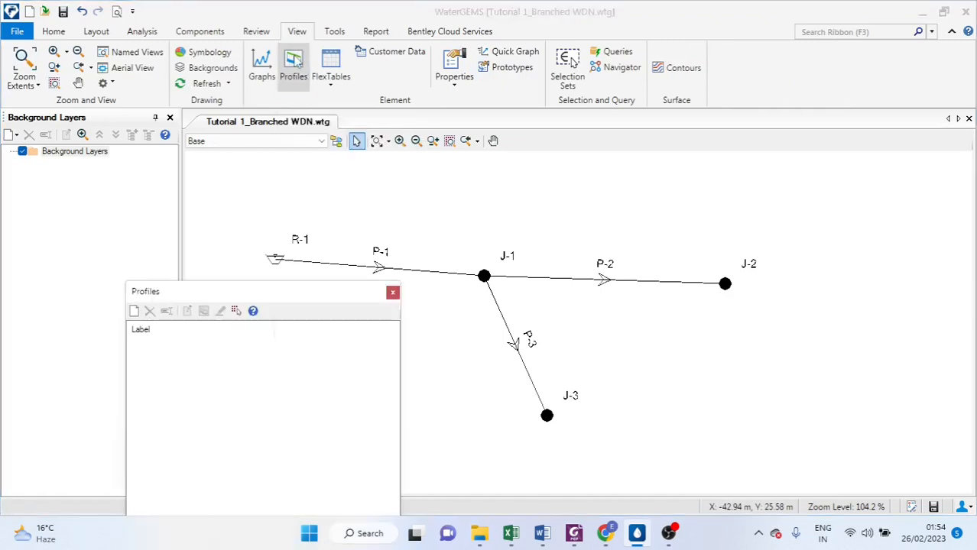
{"action": "left_click", "coordinate": [134, 310]}
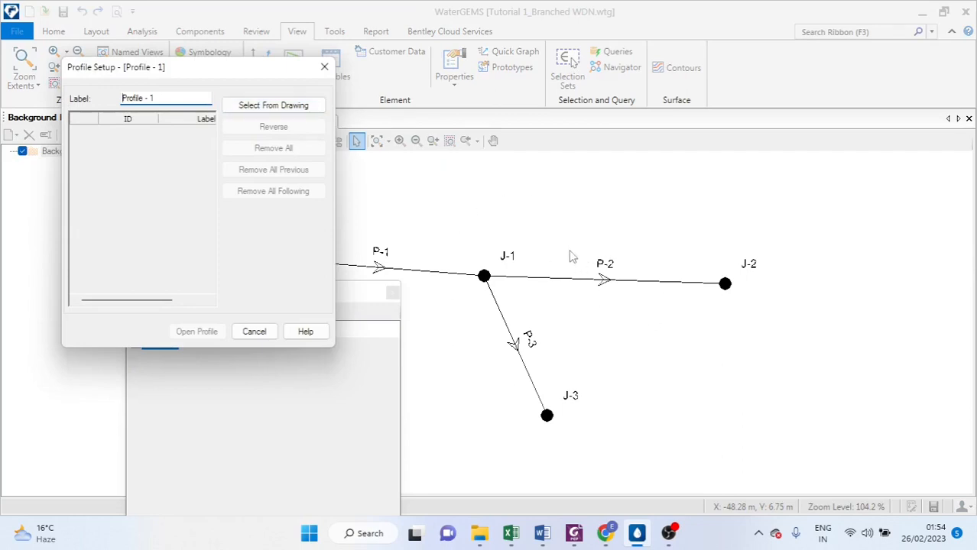
{"action": "left_click", "coordinate": [270, 108]}
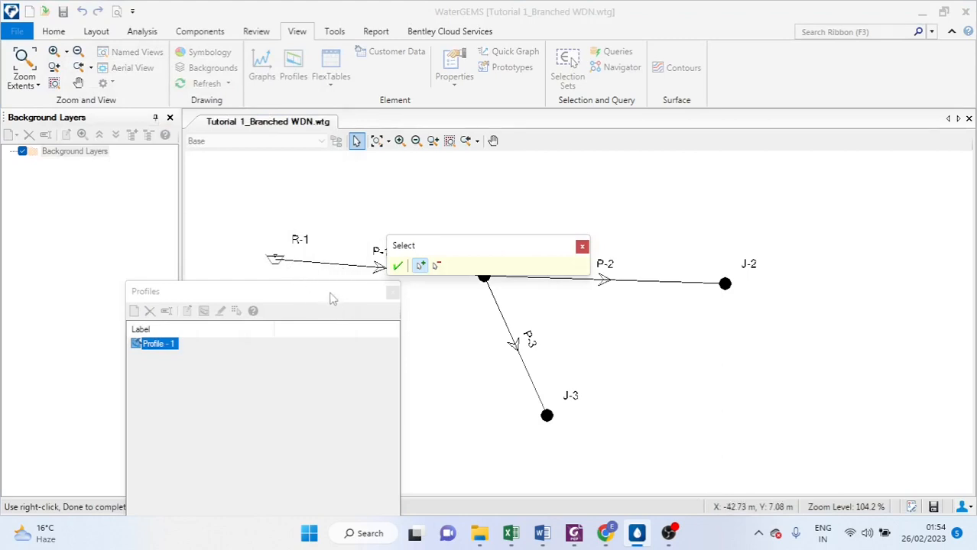
{"action": "left_click", "coordinate": [276, 260]}
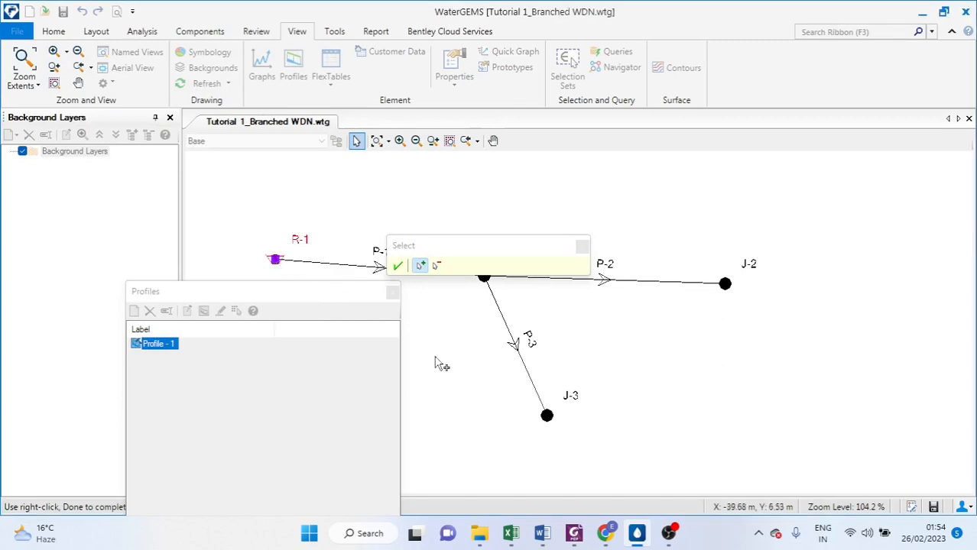
{"action": "left_click", "coordinate": [548, 420]}
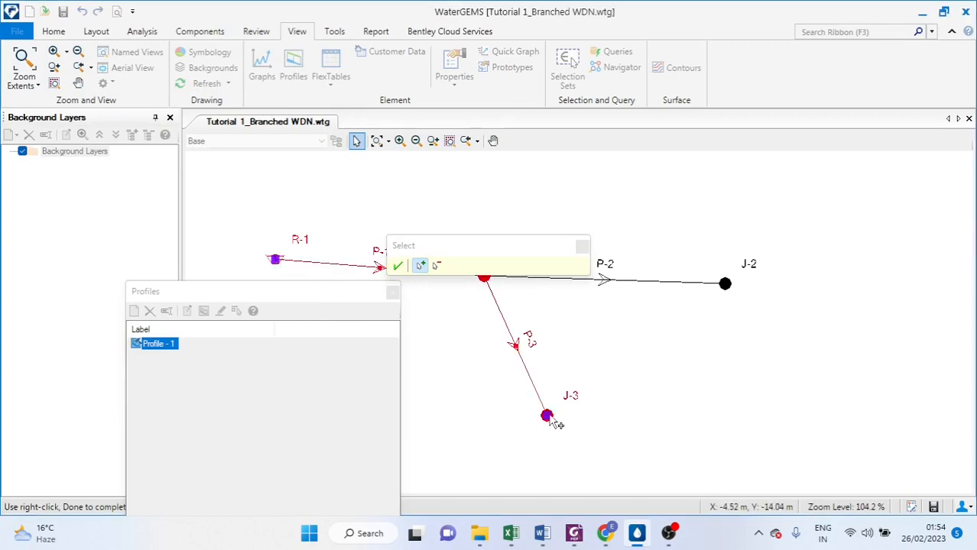
{"action": "left_click", "coordinate": [398, 267]}
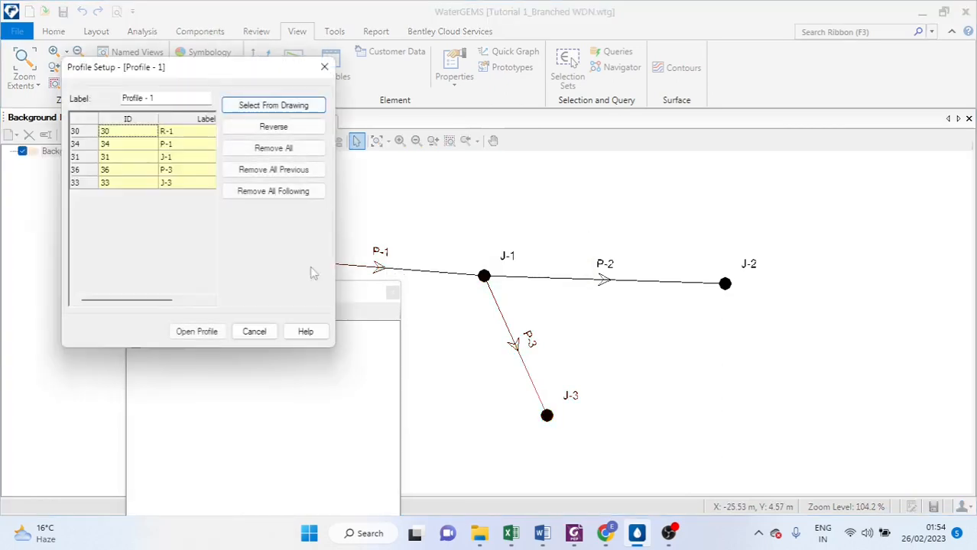
{"action": "left_click", "coordinate": [196, 331]}
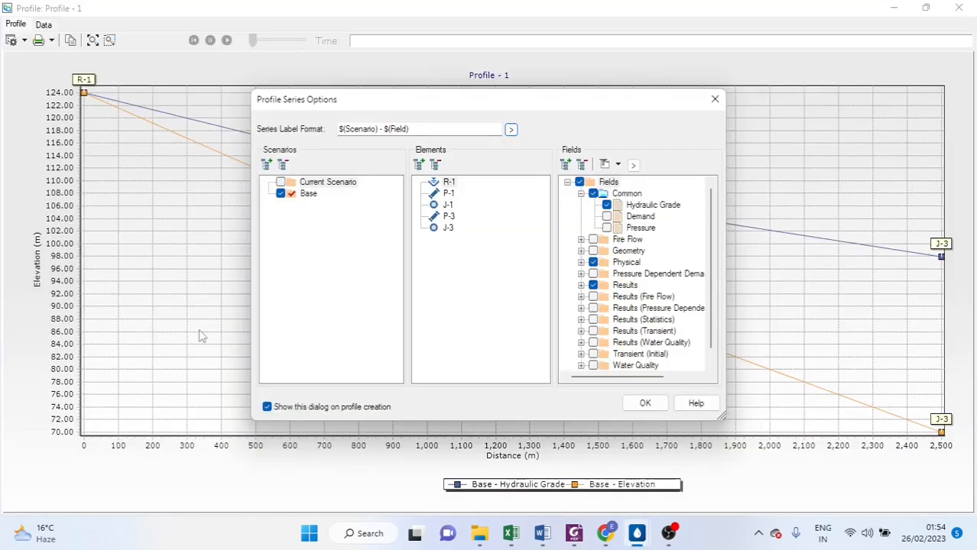
Accept the profile series options, review the hydraulic grade and elevation profile from R-1 to J-3, and close it
{"action": "left_click", "coordinate": [647, 405]}
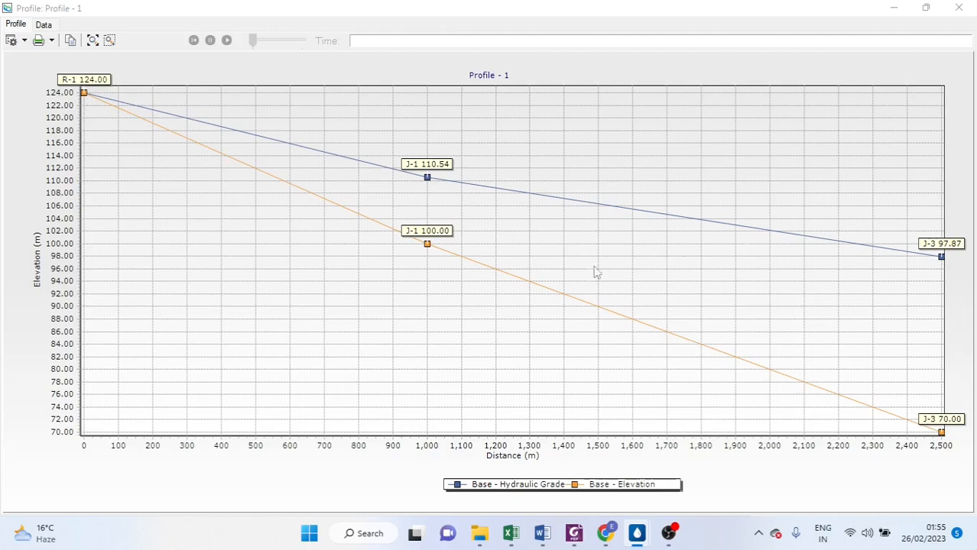
{"action": "left_click", "coordinate": [958, 9]}
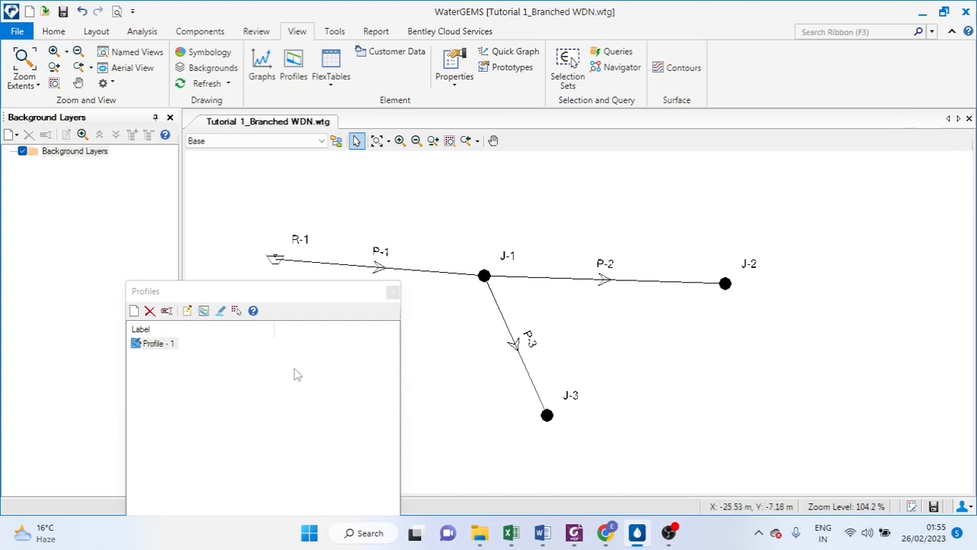
Create a second profile along the path from reservoir R-1 to junction J-2, open it with the default series options, and close it
{"action": "left_click", "coordinate": [134, 310]}
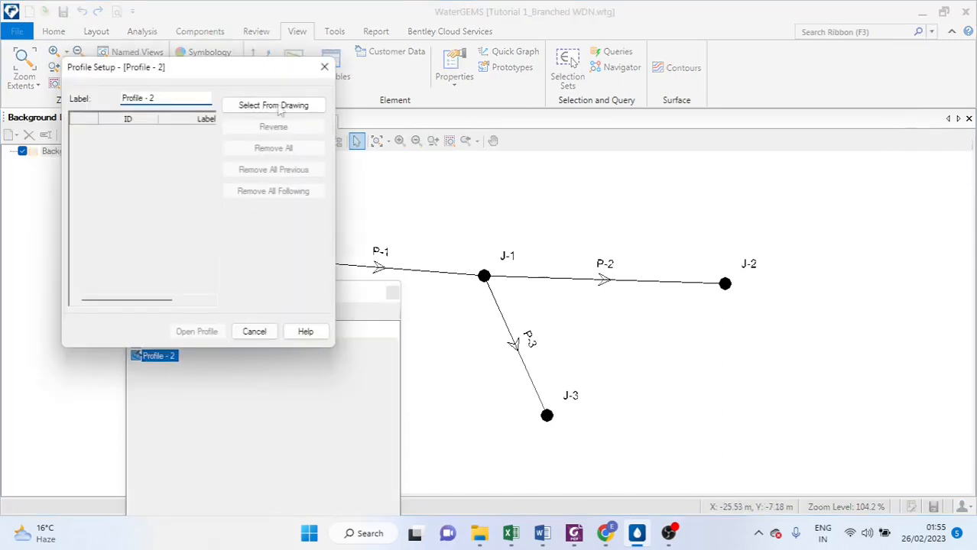
{"action": "left_click", "coordinate": [277, 106]}
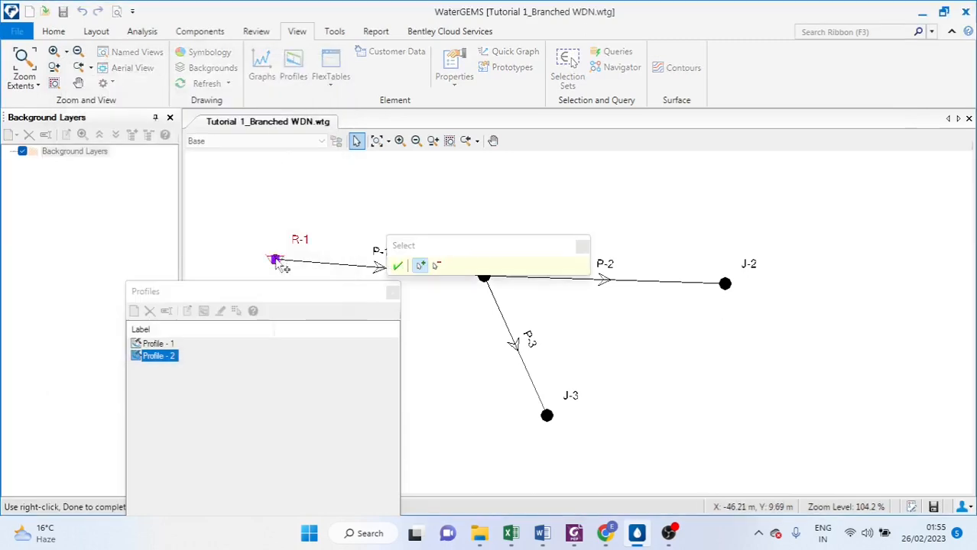
{"action": "left_click", "coordinate": [277, 262]}
{"action": "left_click", "coordinate": [726, 284]}
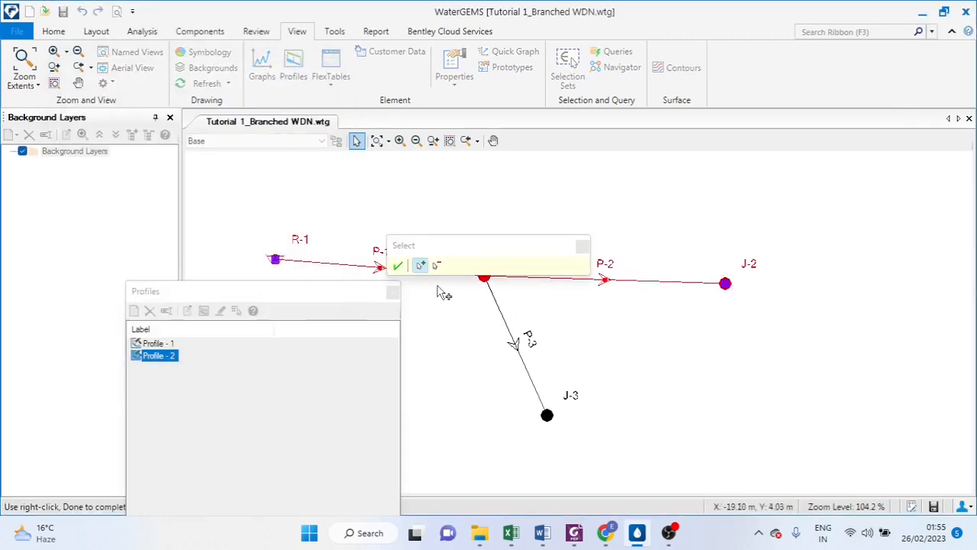
{"action": "left_click", "coordinate": [398, 266]}
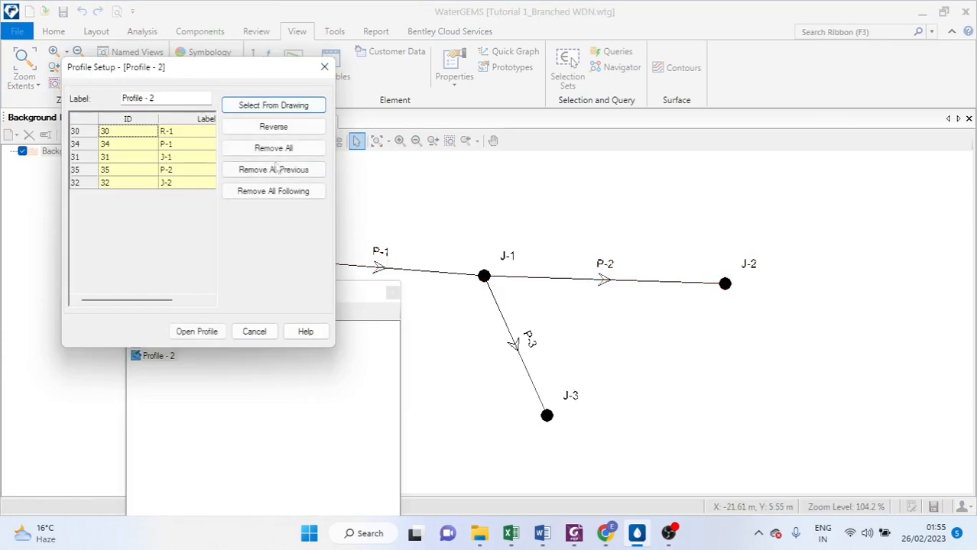
{"action": "left_click", "coordinate": [201, 334]}
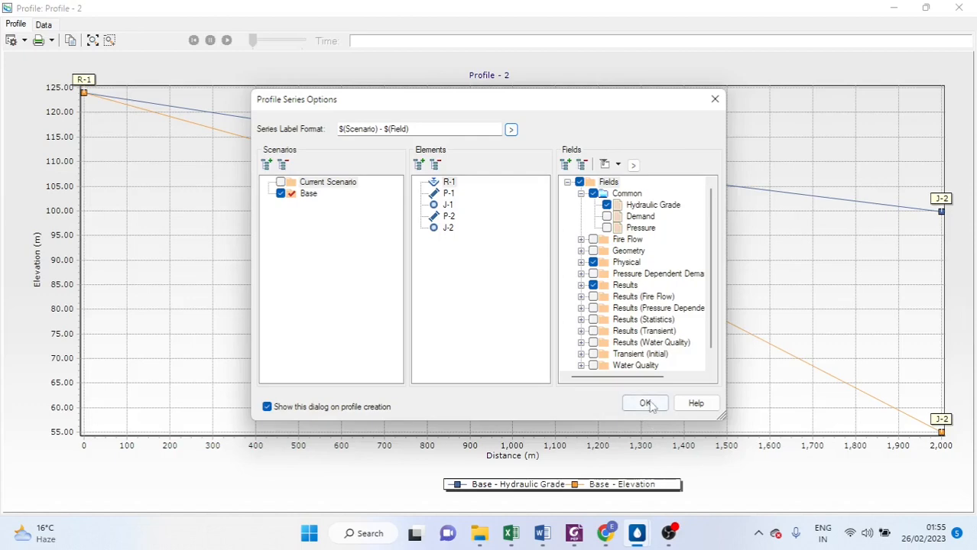
{"action": "left_click", "coordinate": [646, 403]}
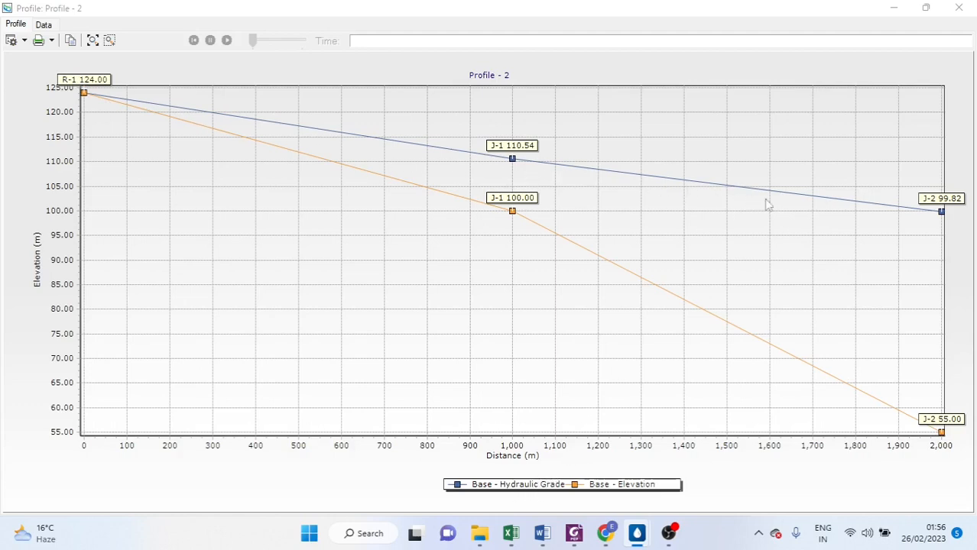
{"action": "left_click", "coordinate": [959, 9]}
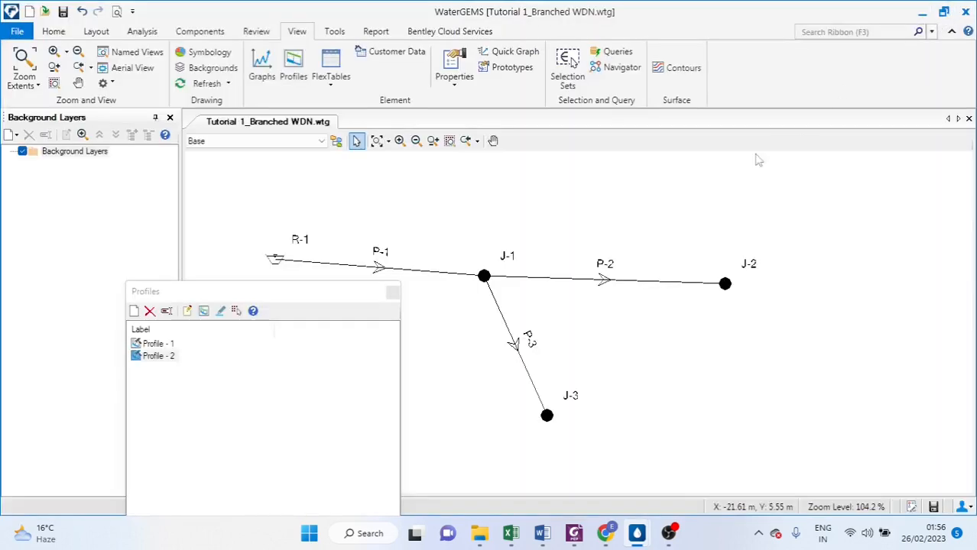
Close the Profiles manager and check the project data sheet in Excel before returning to WaterGEMS
{"action": "left_click", "coordinate": [393, 292]}
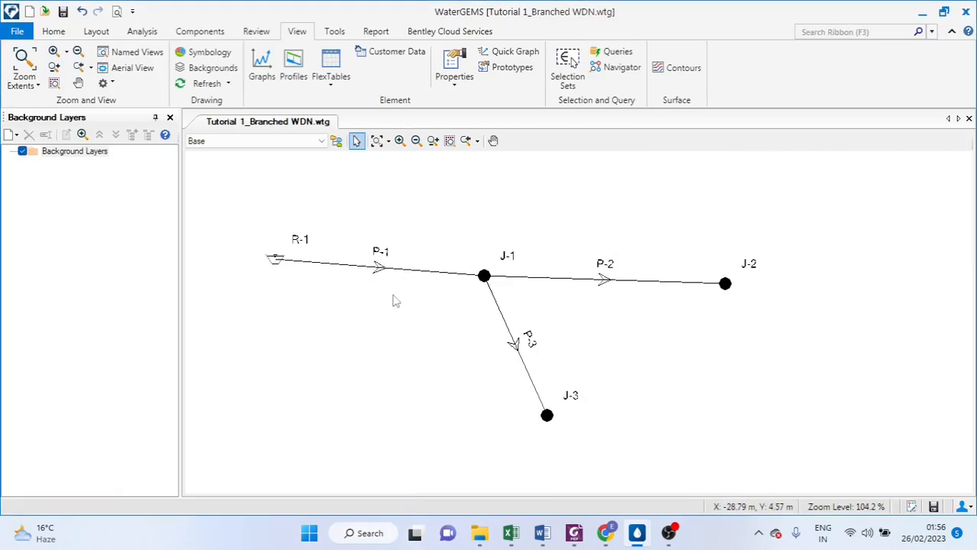
{"action": "mouse_move", "coordinate": [517, 543]}
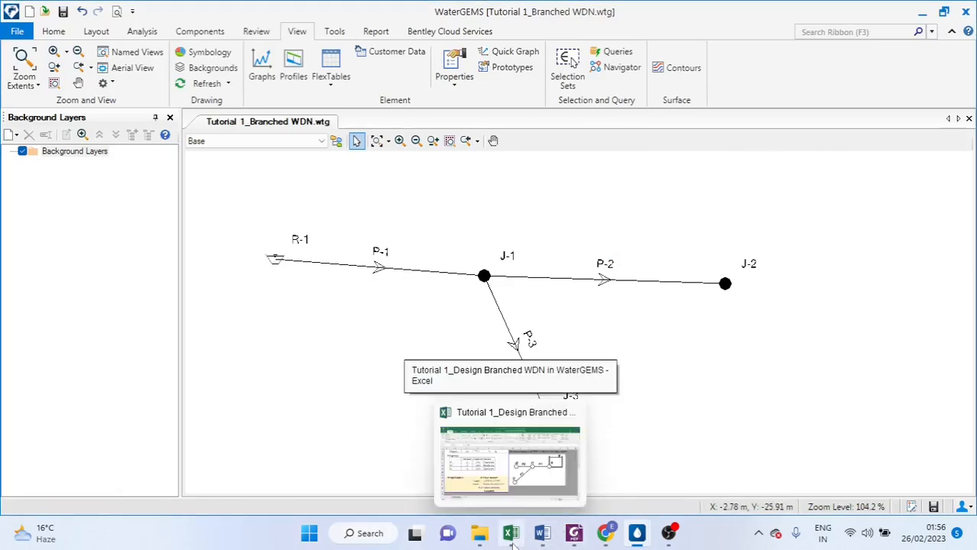
{"action": "left_click", "coordinate": [514, 543]}
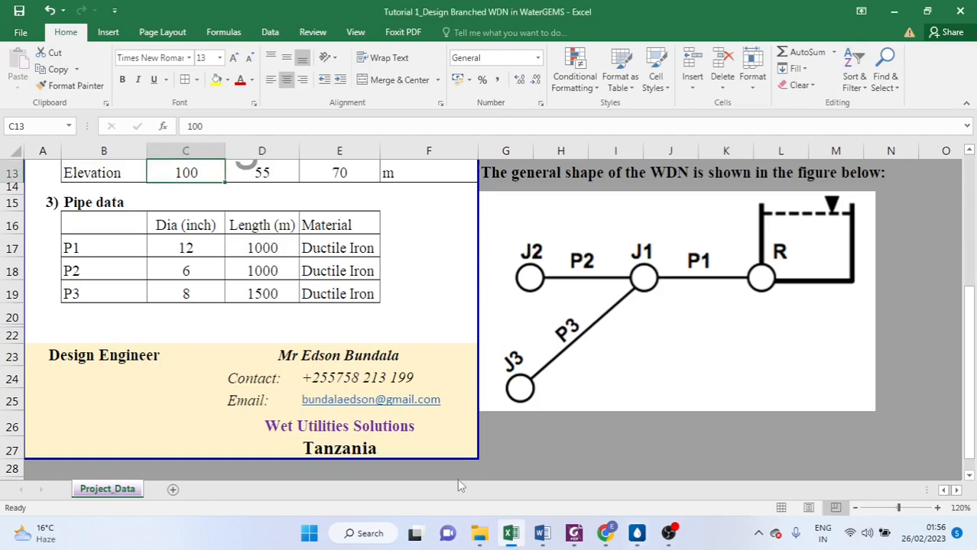
{"action": "left_click", "coordinate": [641, 534]}
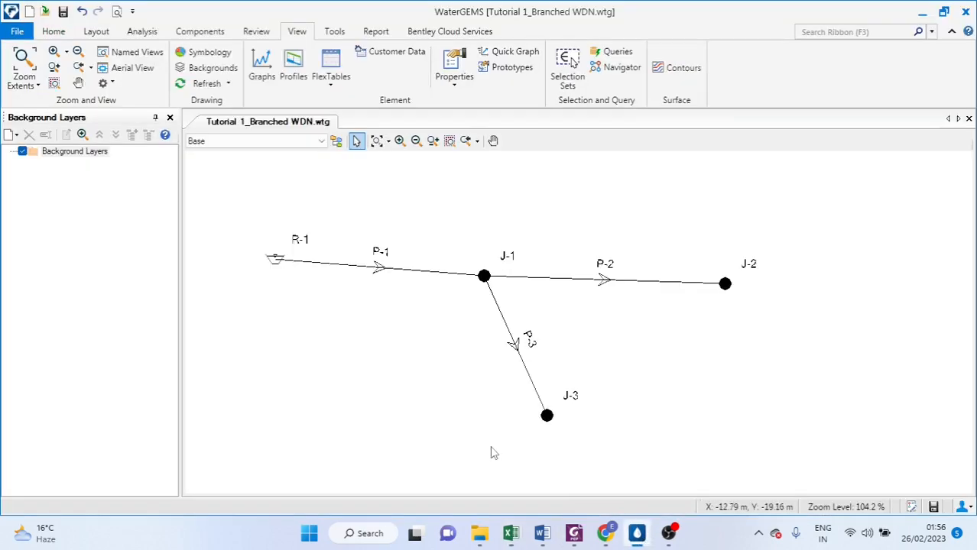